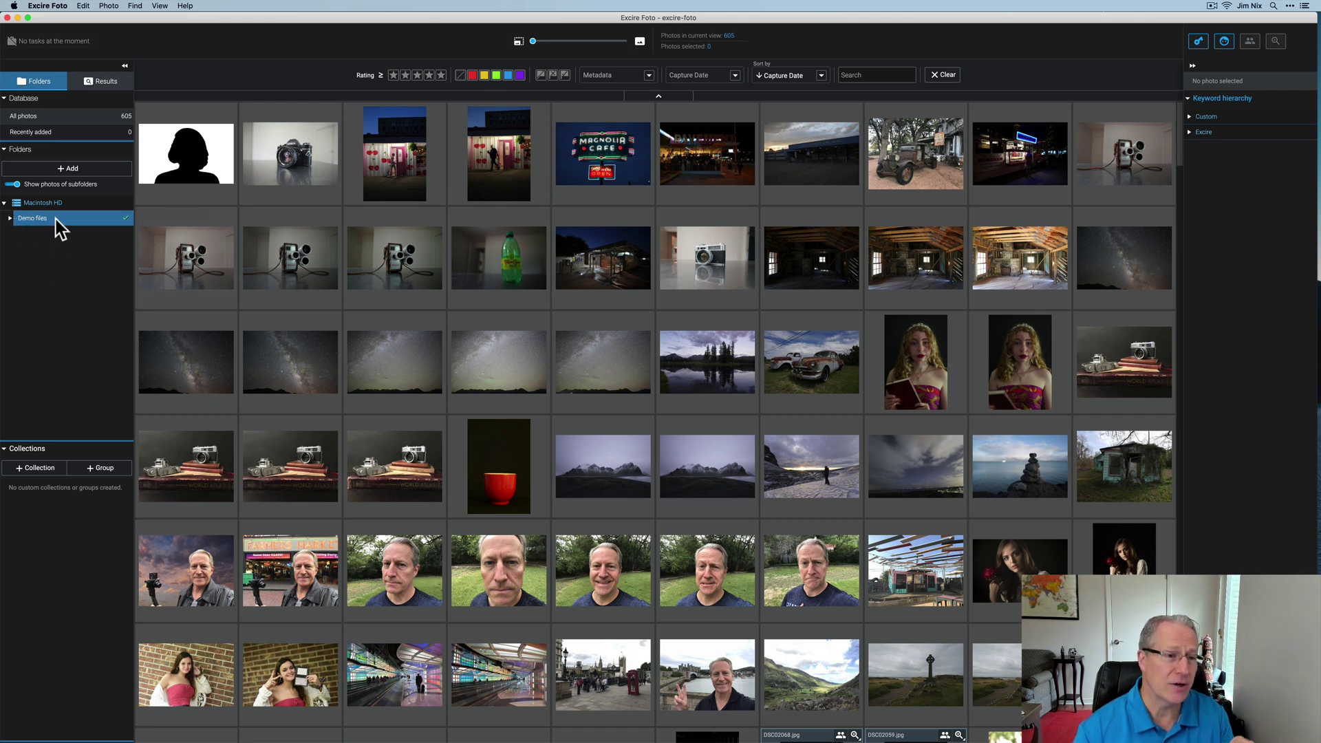
- Select sunset beach photo P7155711 copy.ORF and view its keywords: Clouds, Nature, Romantic, Silhouette, Sky, Sunset
{"action": "mouse_move", "coordinate": [42, 222]}
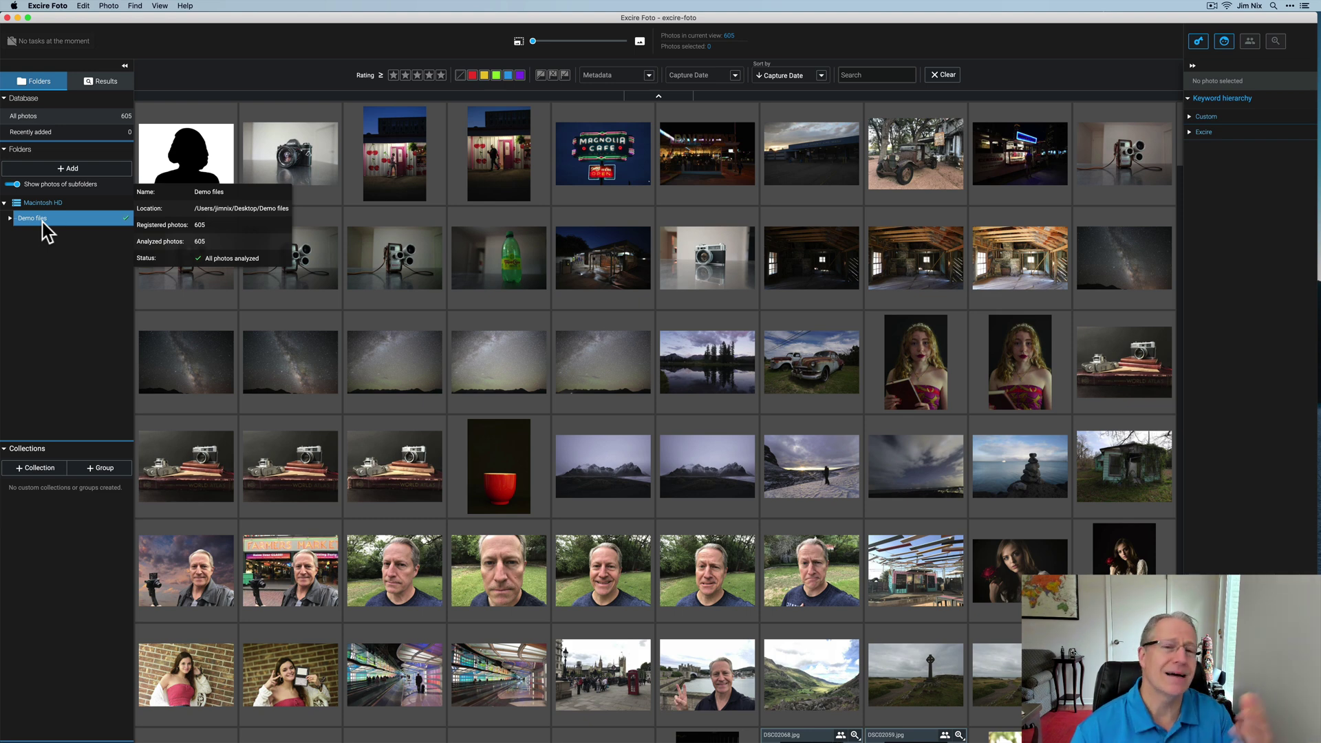
{"action": "scroll", "coordinate": [503, 377], "scroll_direction": "down", "scroll_amount": 1}
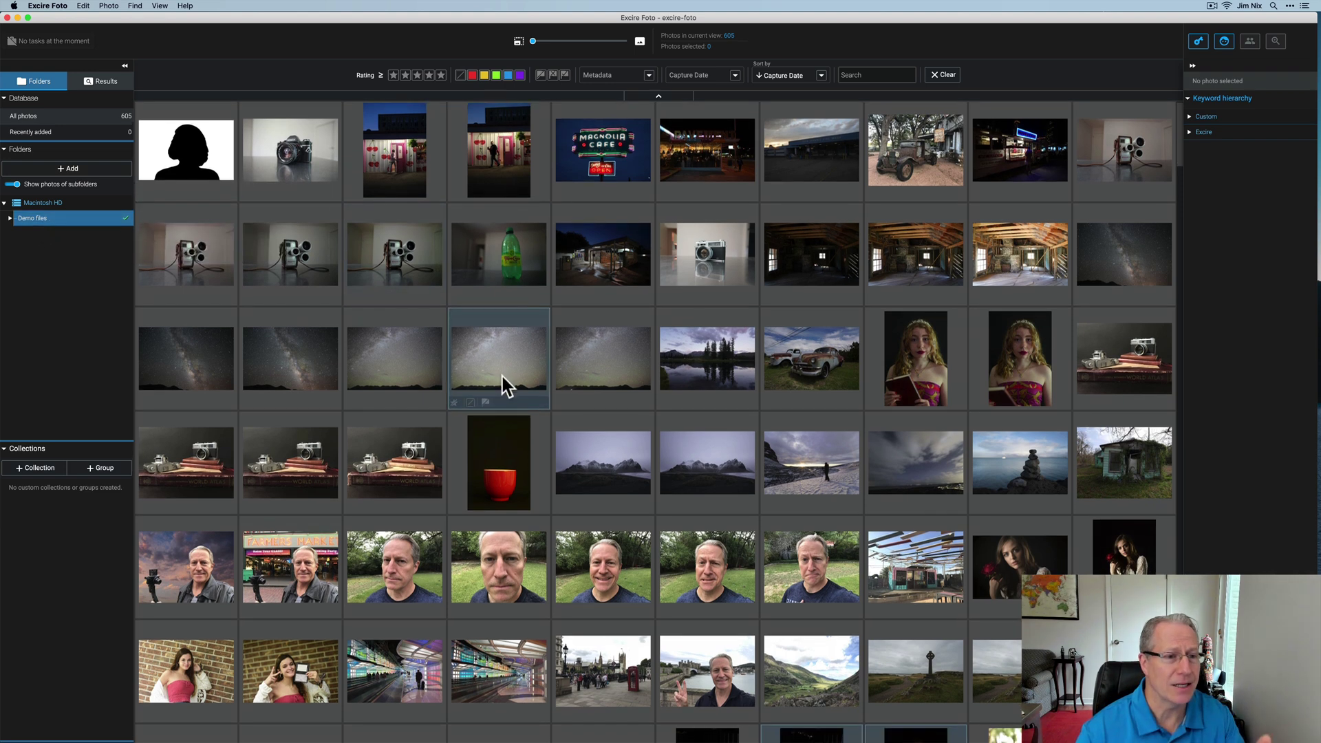
{"action": "scroll", "coordinate": [502, 377], "scroll_direction": "down", "scroll_amount": 1}
{"action": "mouse_move", "coordinate": [123, 117]}
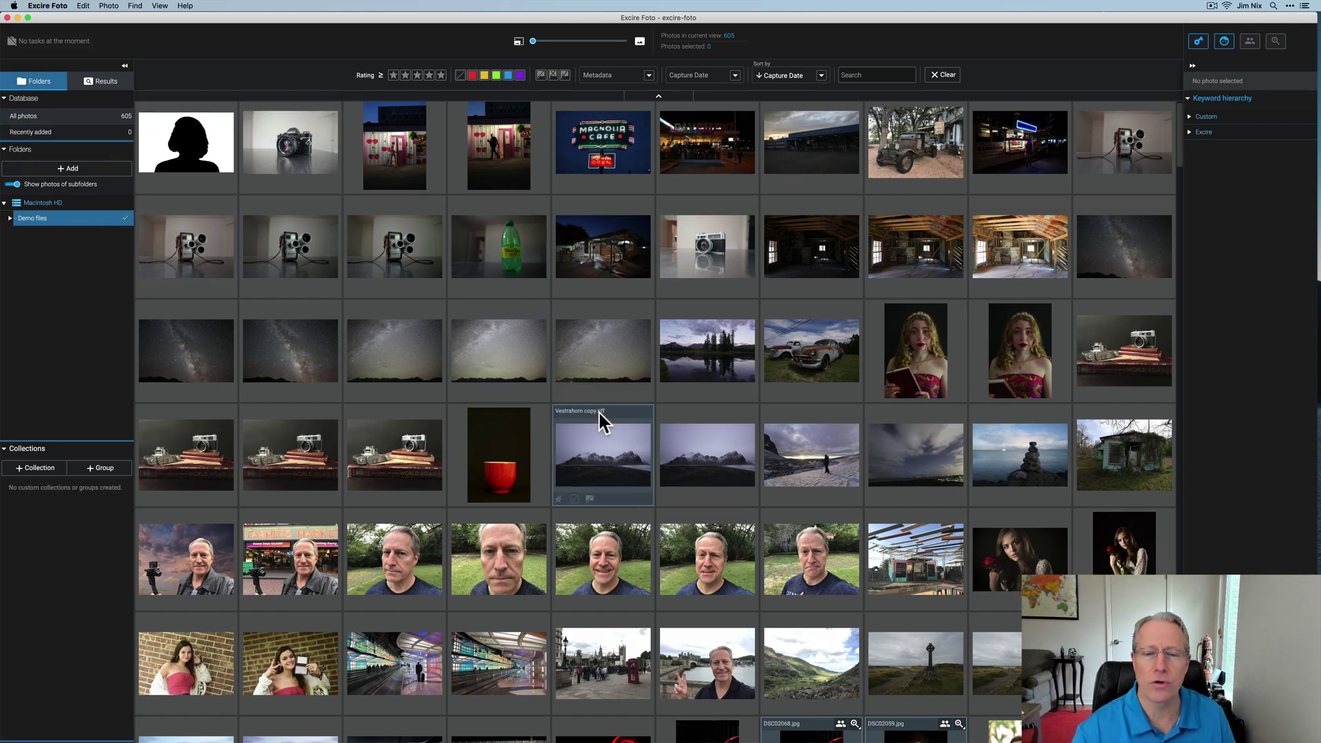
{"action": "scroll", "coordinate": [600, 415], "scroll_direction": "down", "scroll_amount": 20}
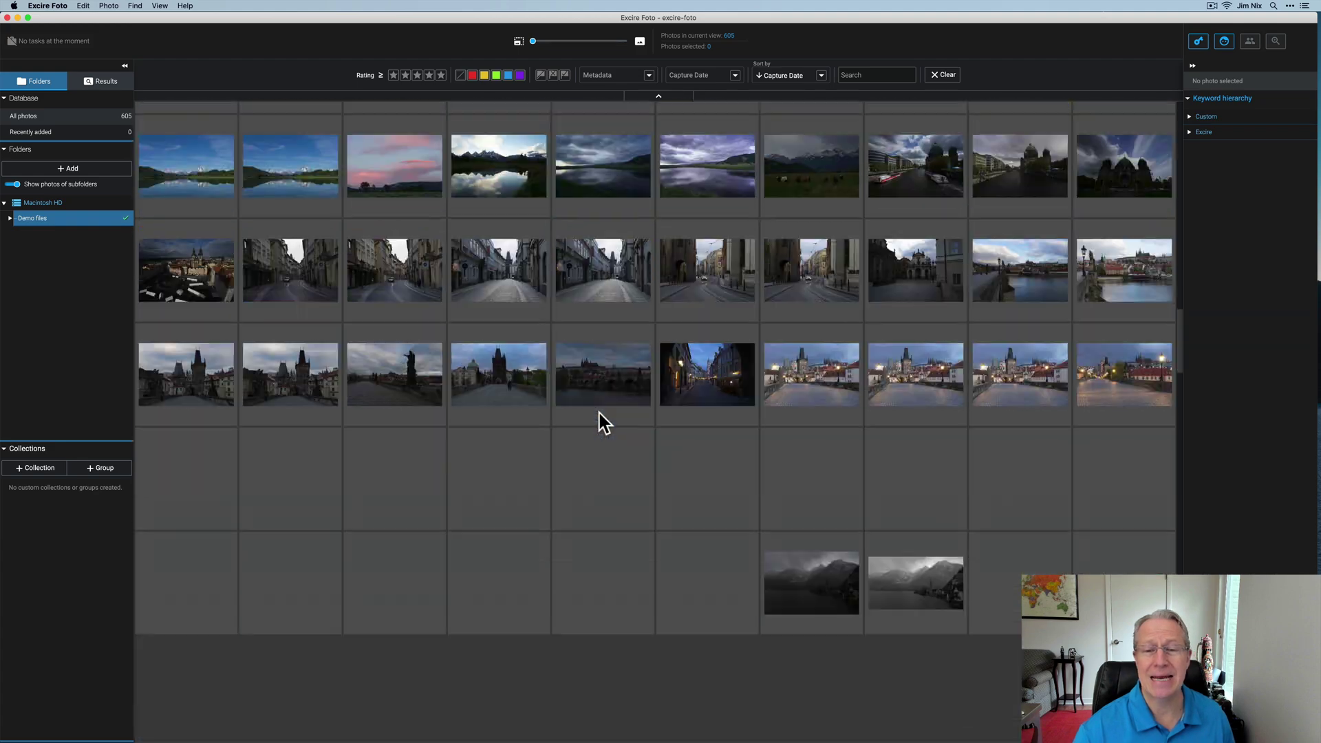
{"action": "scroll", "coordinate": [600, 414], "scroll_direction": "down", "scroll_amount": 20}
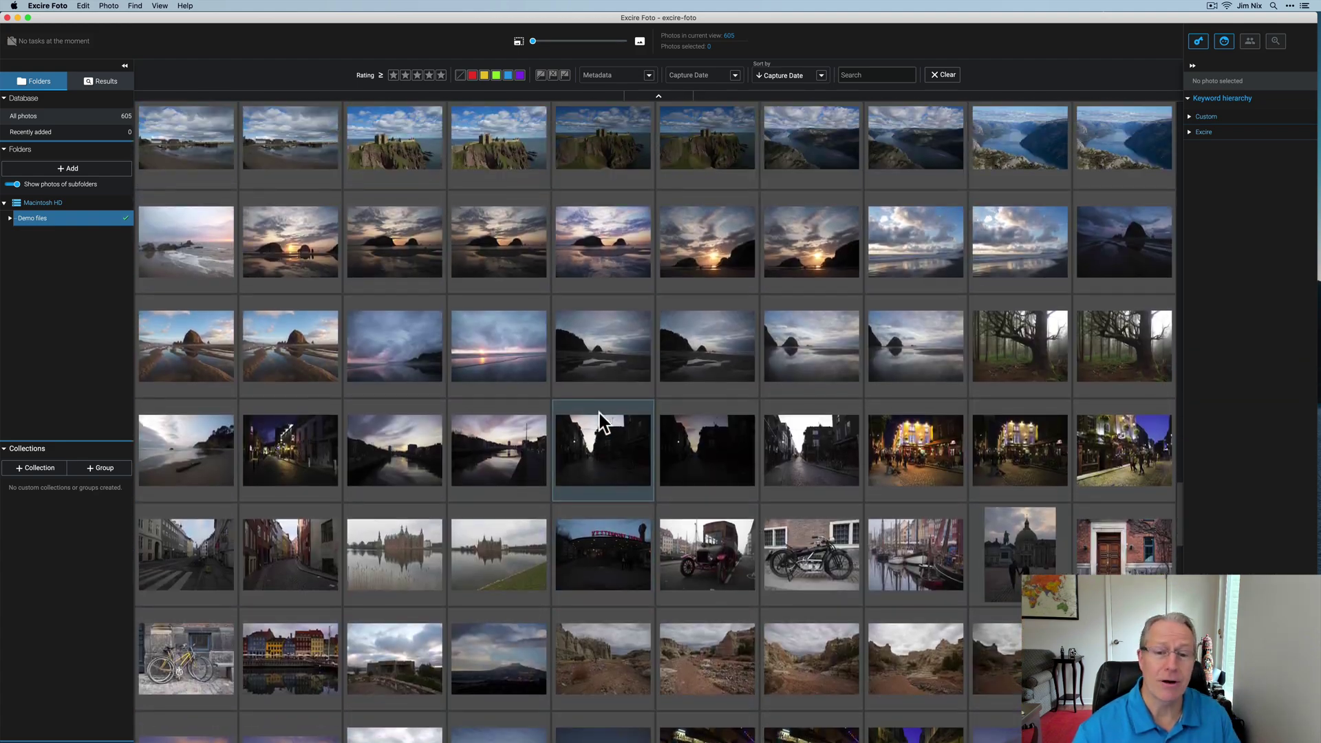
{"action": "left_click", "coordinate": [493, 378]}
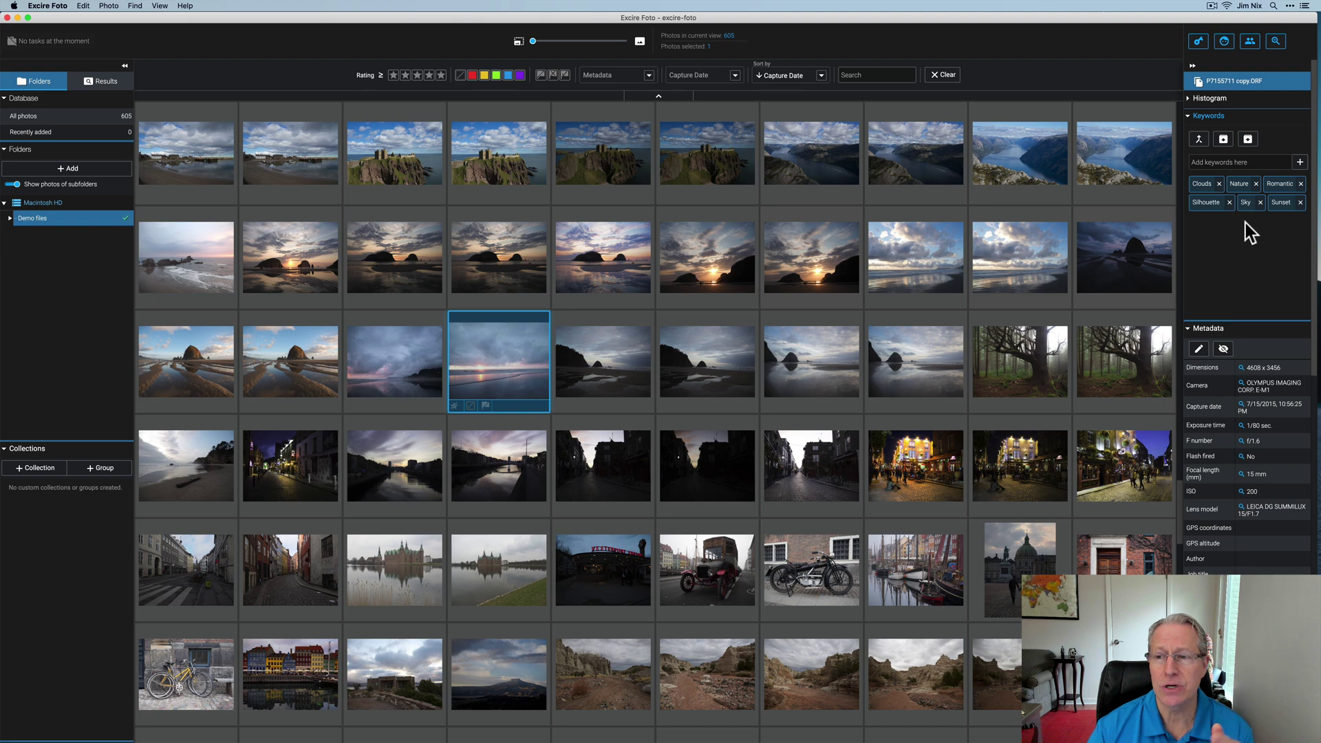
{"action": "left_click", "coordinate": [1203, 183]}
{"action": "left_click", "coordinate": [1239, 184], "text": "super"}
{"action": "left_click", "coordinate": [1279, 183], "text": "super"}
{"action": "left_click", "coordinate": [1216, 204], "text": "super"}
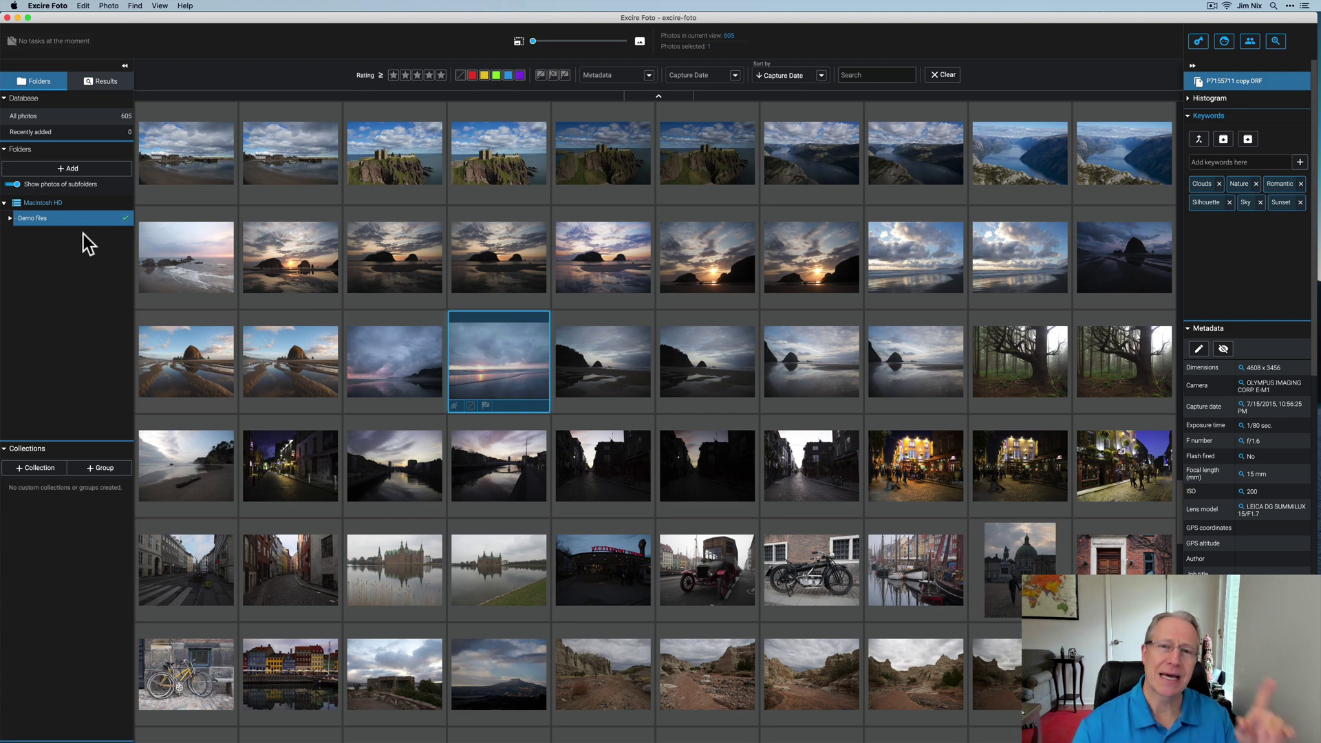
- Import the Apple ProRAW folder with + Add, bringing the catalogue to 609 photos
{"action": "left_click", "coordinate": [74, 169]}
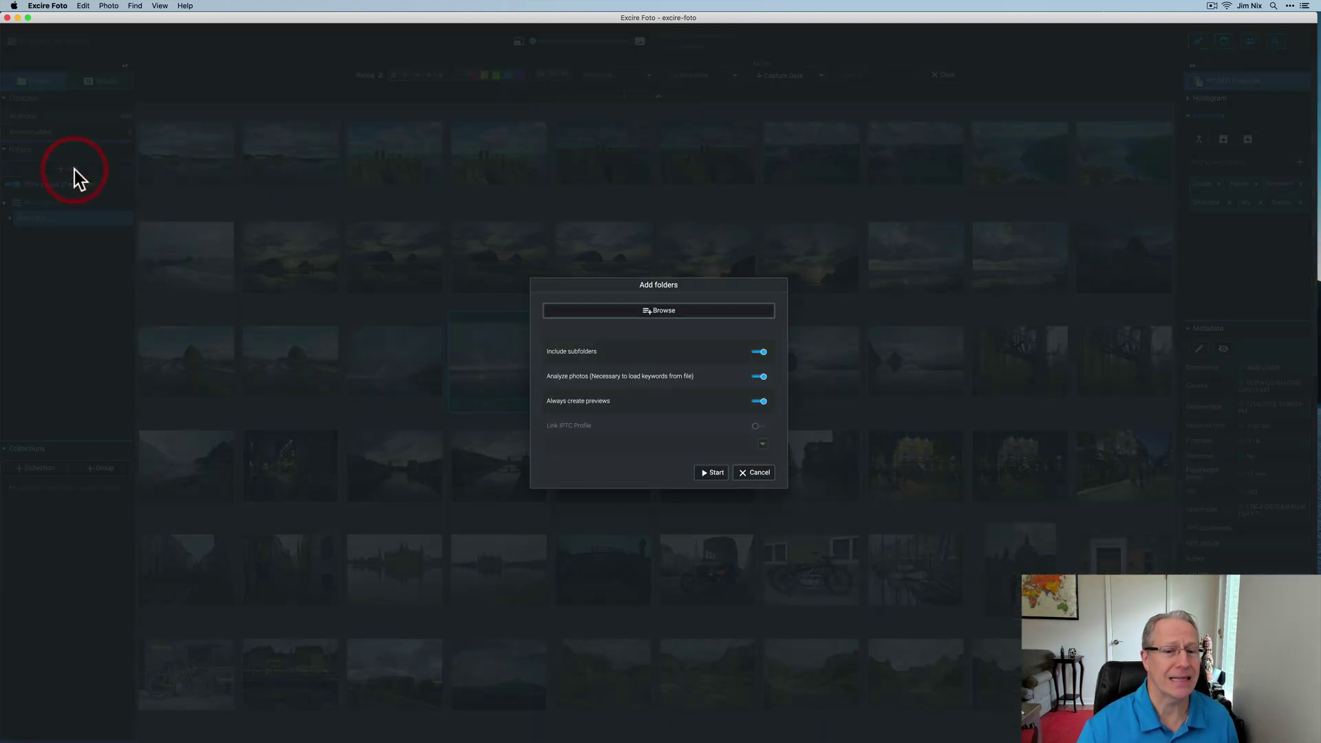
{"action": "left_click", "coordinate": [651, 314]}
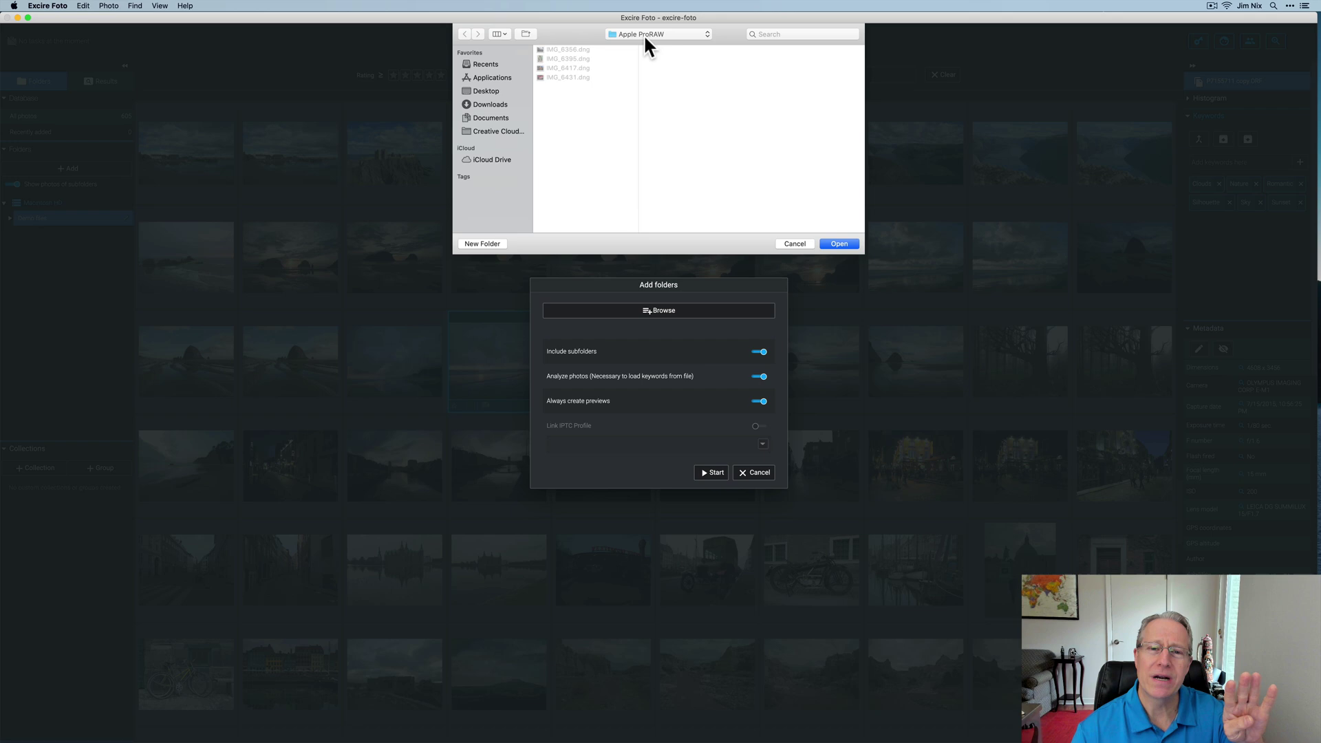
{"action": "left_click", "coordinate": [850, 246]}
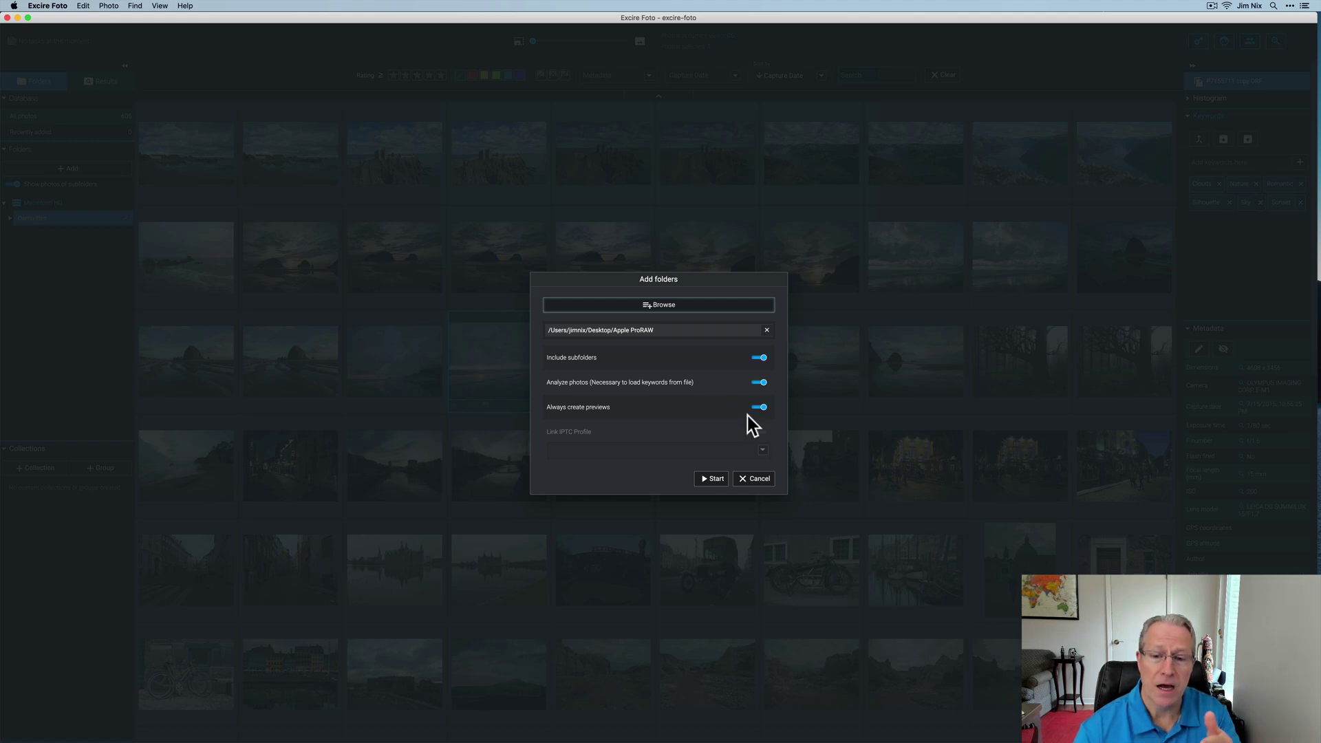
{"action": "left_click", "coordinate": [709, 478]}
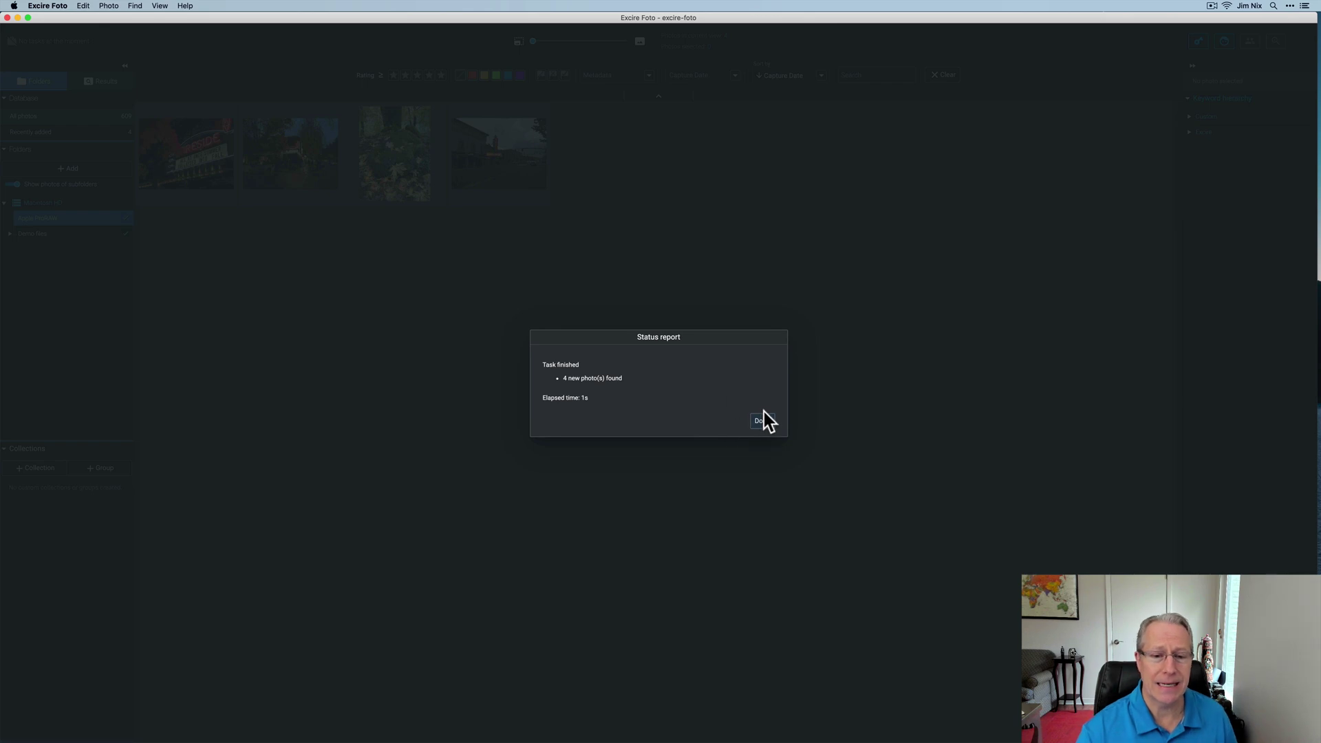
{"action": "left_click", "coordinate": [762, 420]}
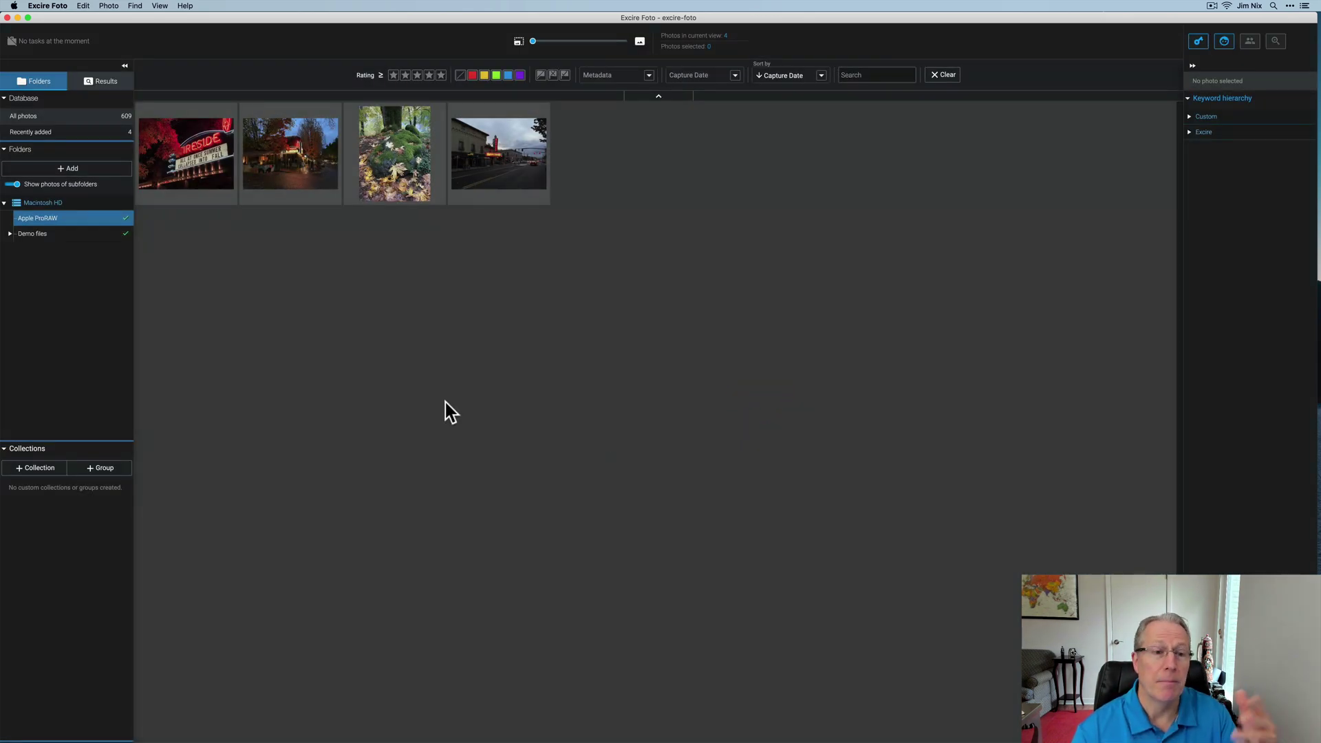
- Check each new ProRAW photo's keywords, ending with IMG_6356.dng (Architecture, Building, City, City Street, Unsaturated)
{"action": "left_click", "coordinate": [197, 155]}
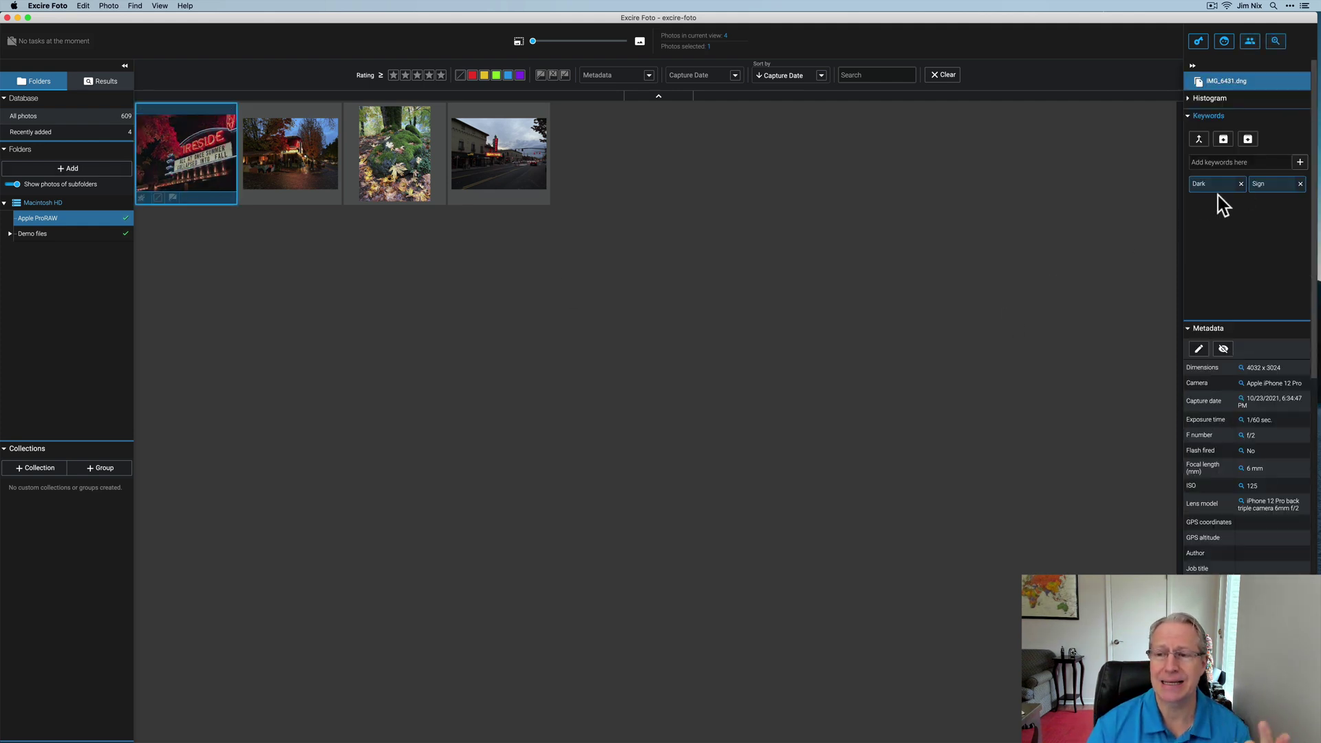
{"action": "left_click", "coordinate": [391, 140]}
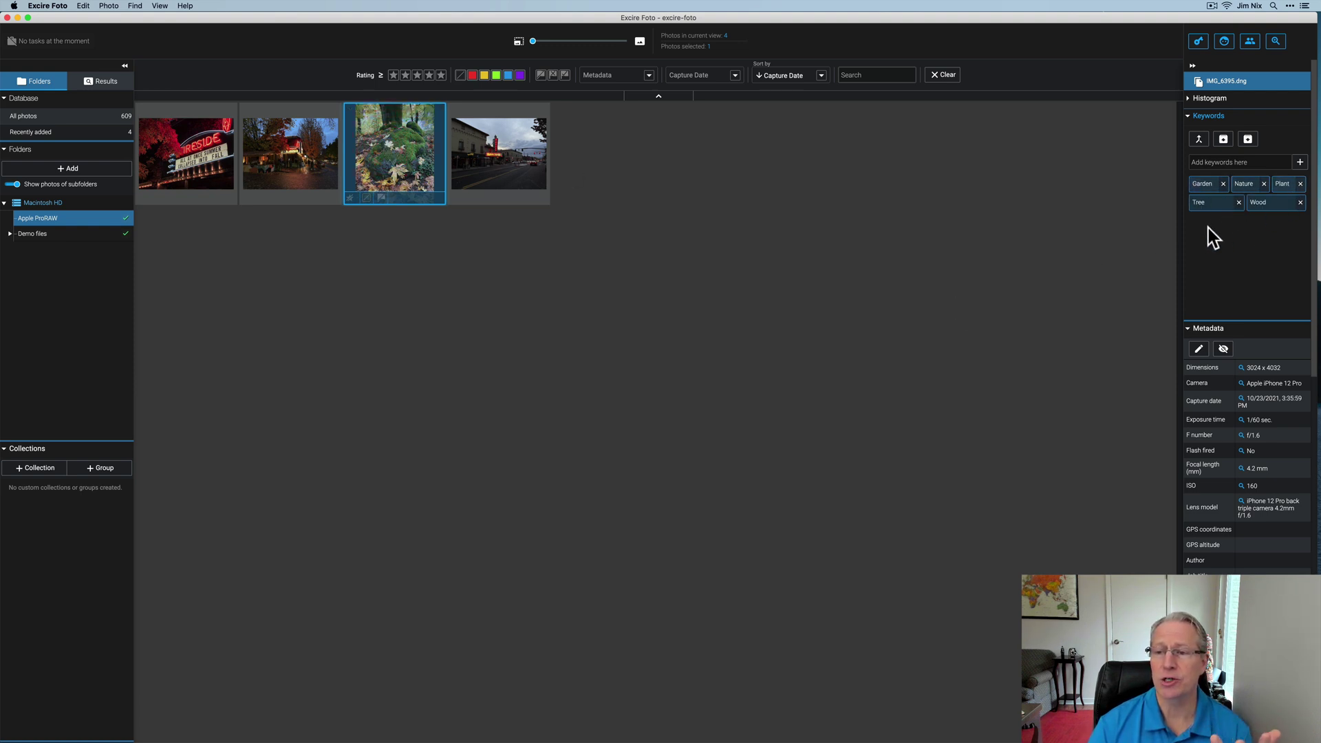
{"action": "left_click", "coordinate": [510, 164]}
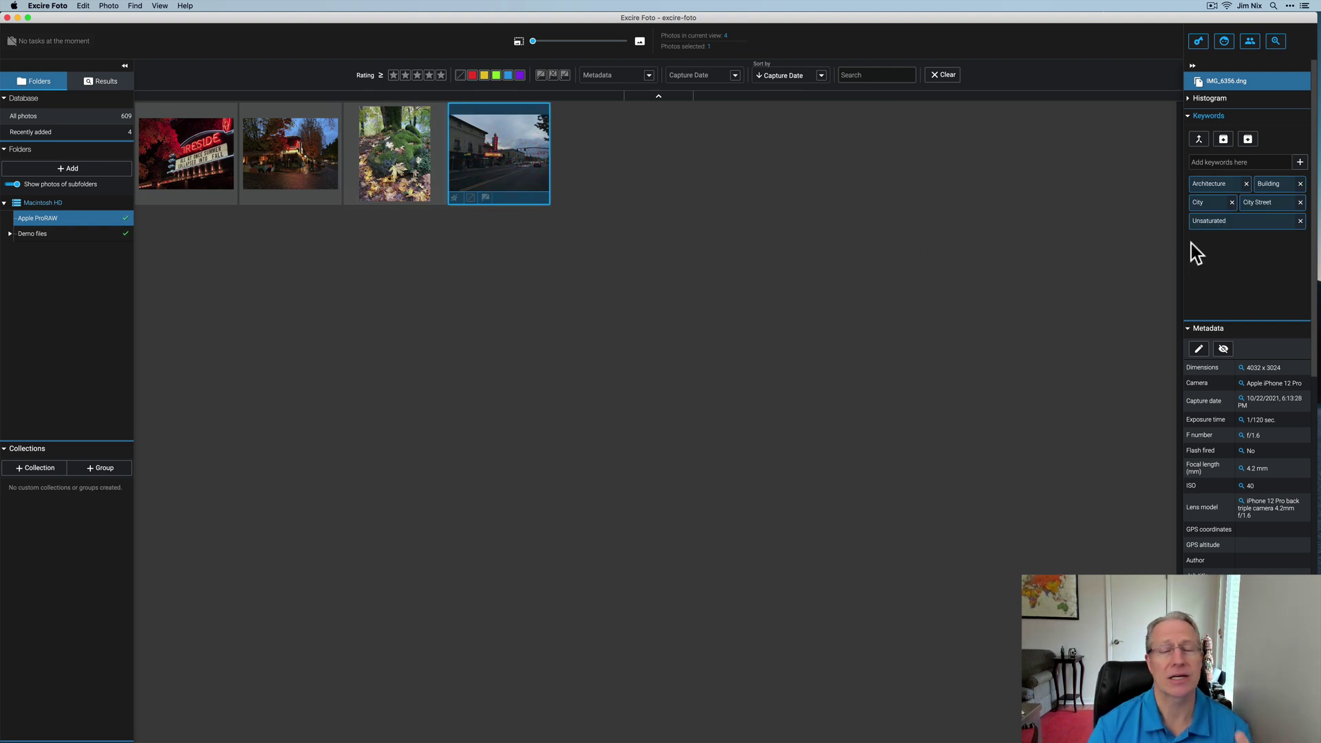
{"action": "left_click", "coordinate": [1225, 221]}
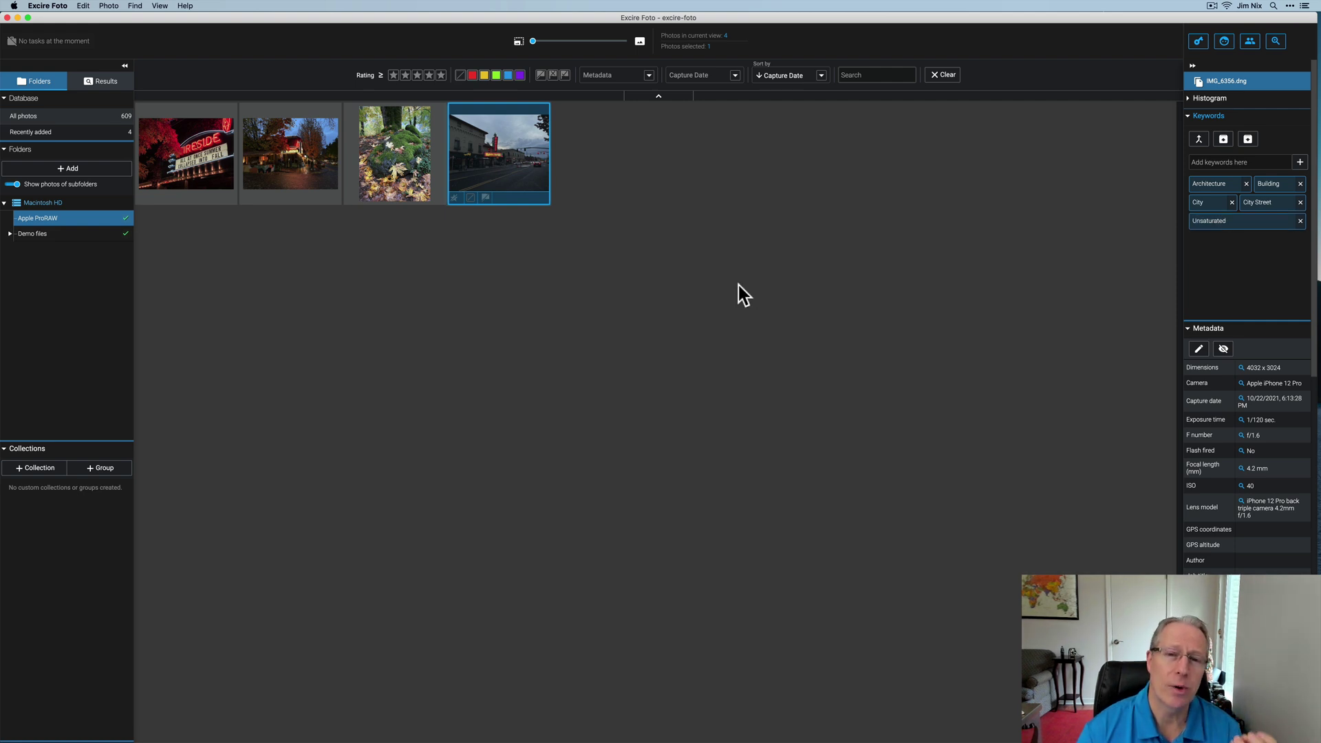
- Add the keywords Portland and Oregon to all four Apple ProRAW photos, then return to Demo files
{"action": "left_click", "coordinate": [209, 165]}
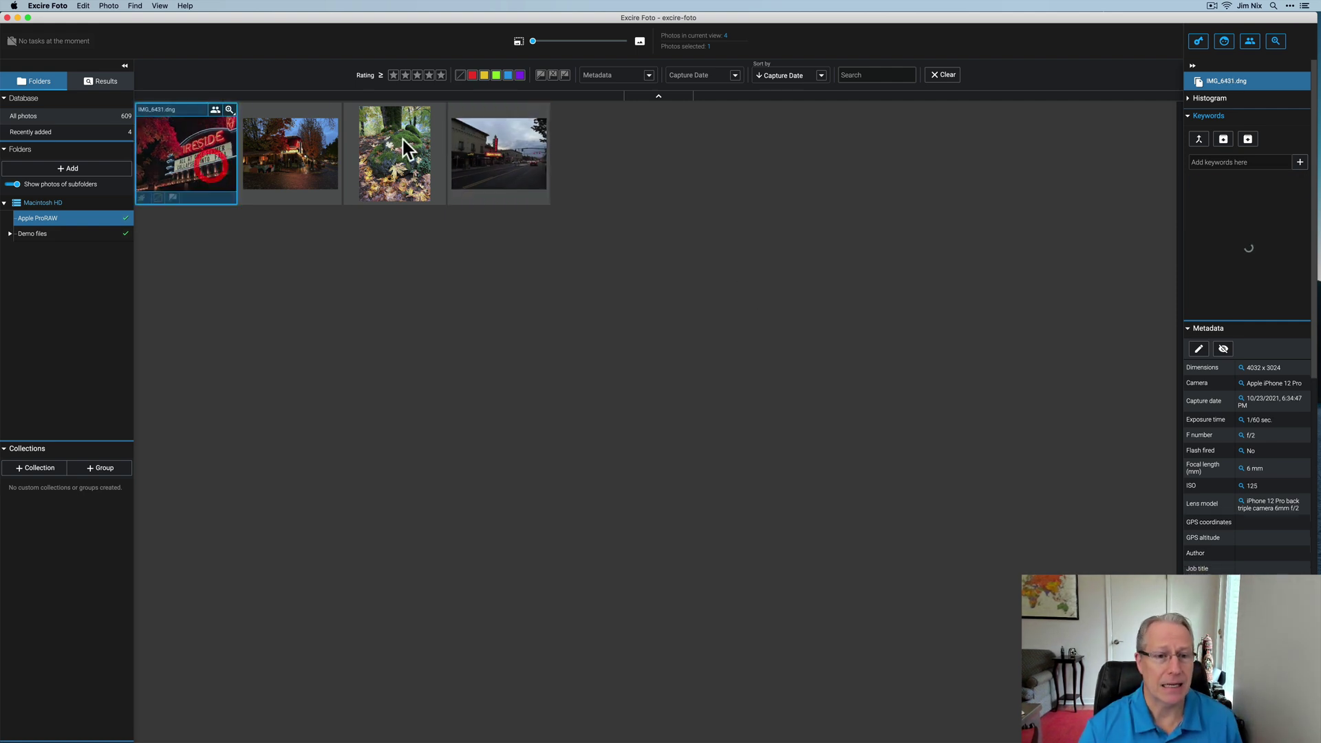
{"action": "left_click", "coordinate": [502, 134], "text": "shift"}
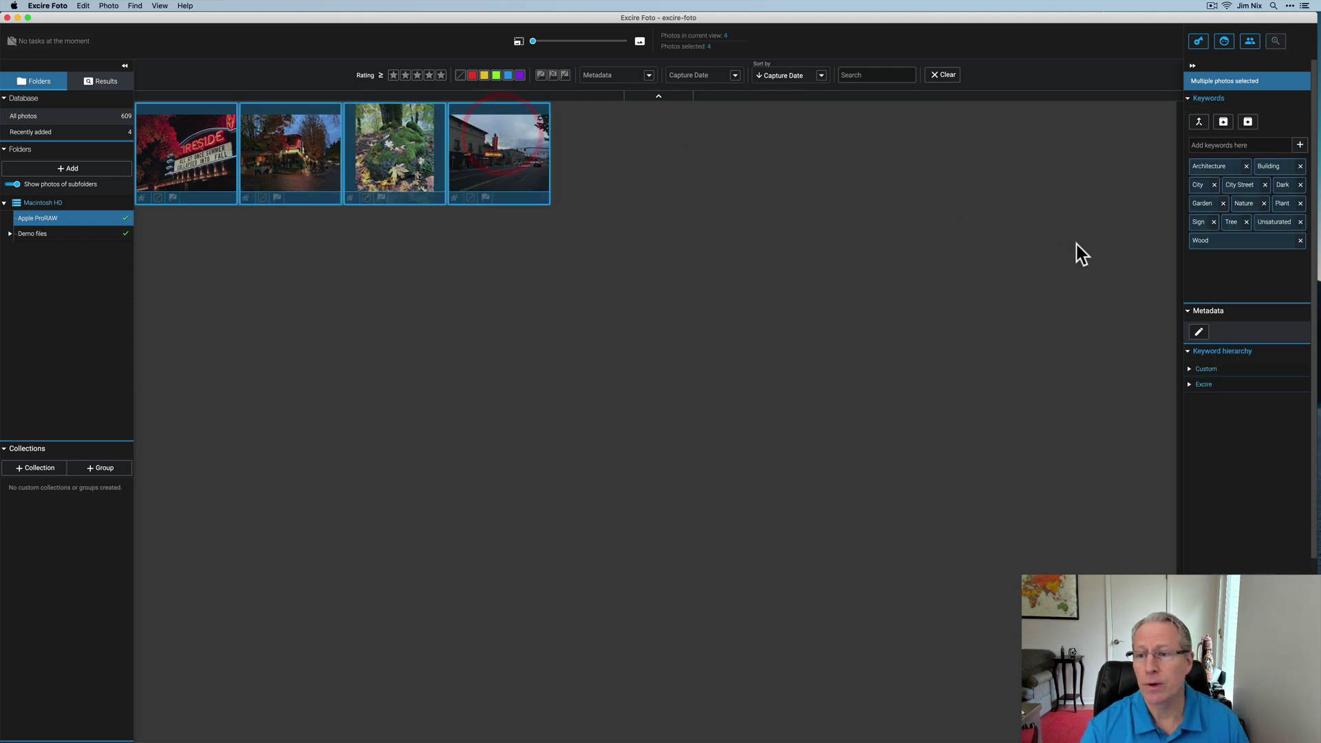
{"action": "left_click", "coordinate": [1223, 143]}
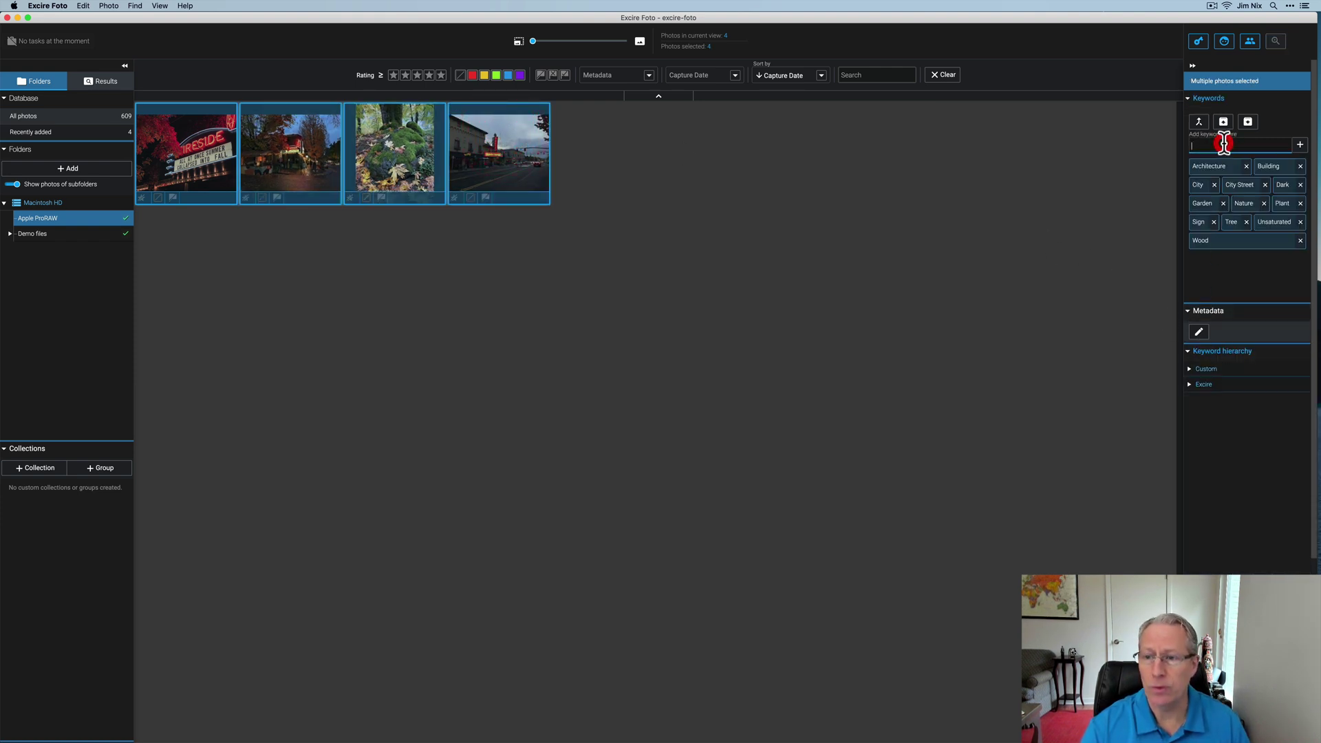
{"action": "type", "text": "Portlan"}
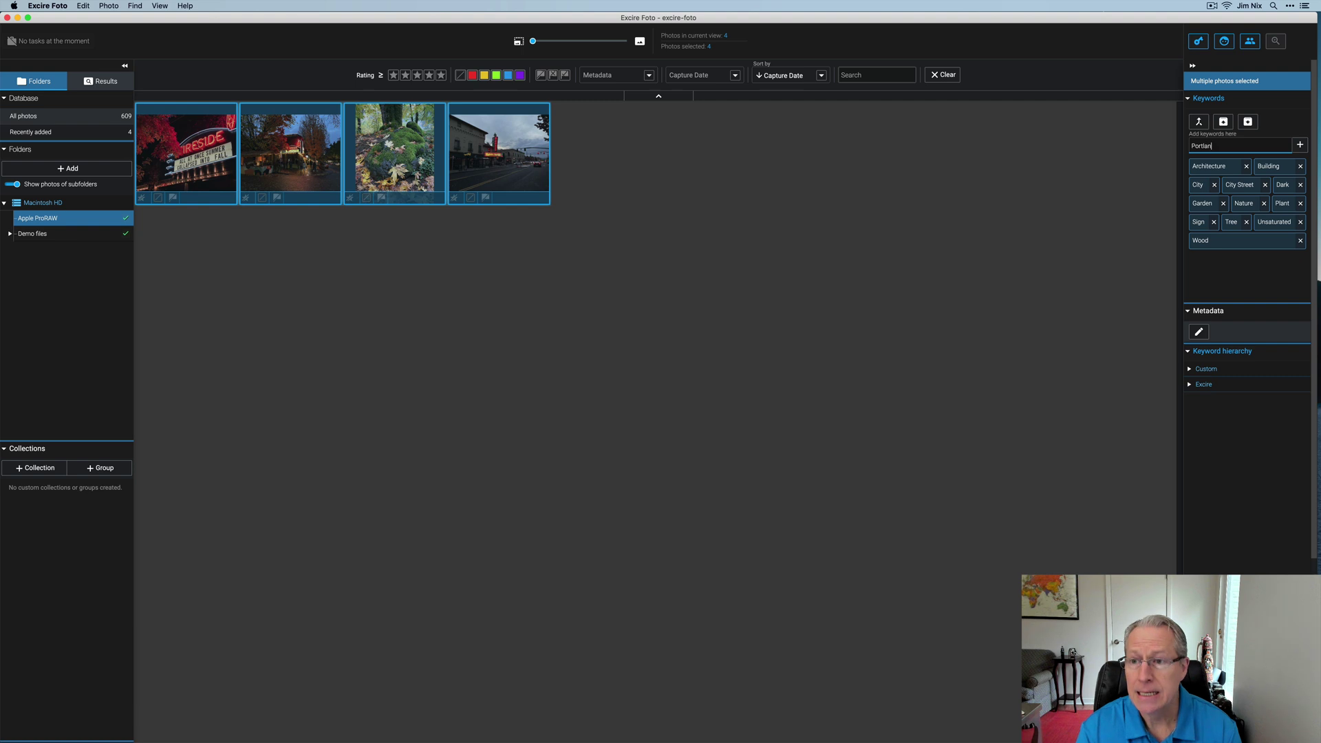
{"action": "type", "text": "d"}
{"action": "key", "text": "Return"}
{"action": "type", "text": "Oregon"}
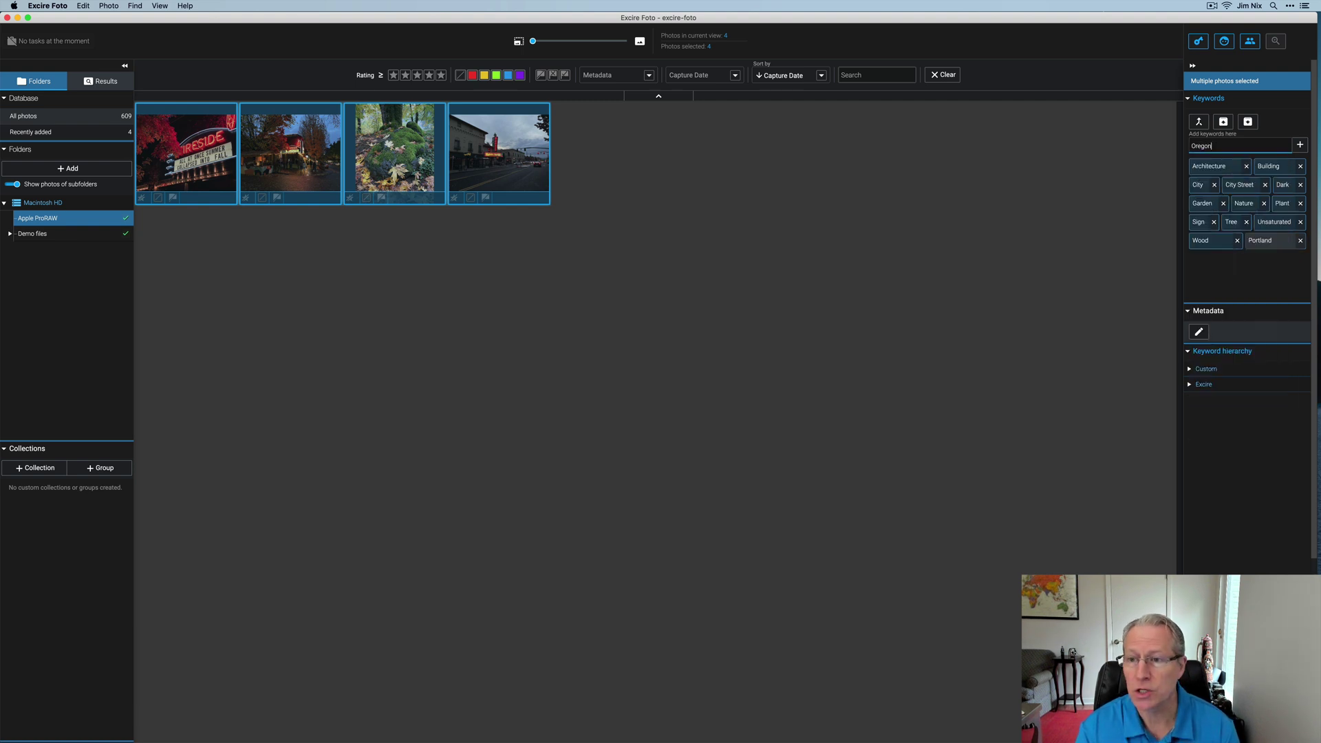
{"action": "key", "text": "Return"}
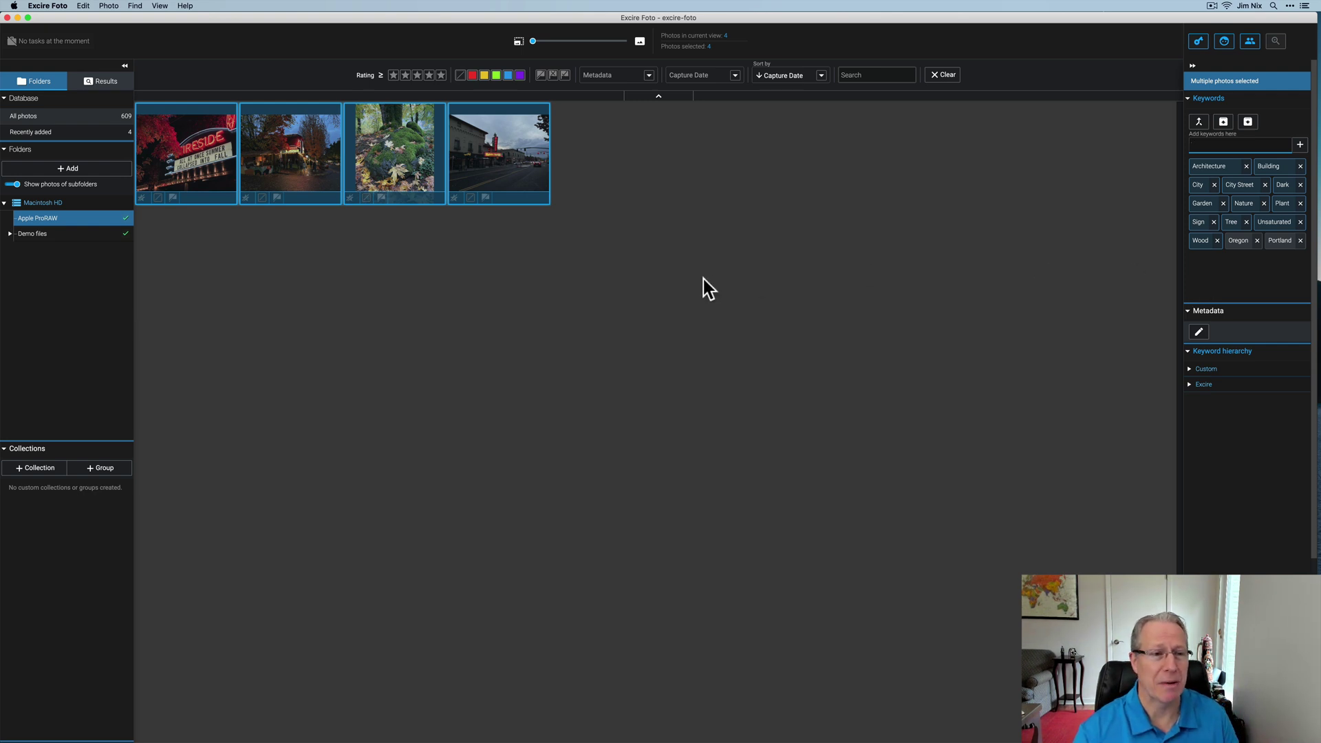
{"action": "right_click", "coordinate": [60, 238]}
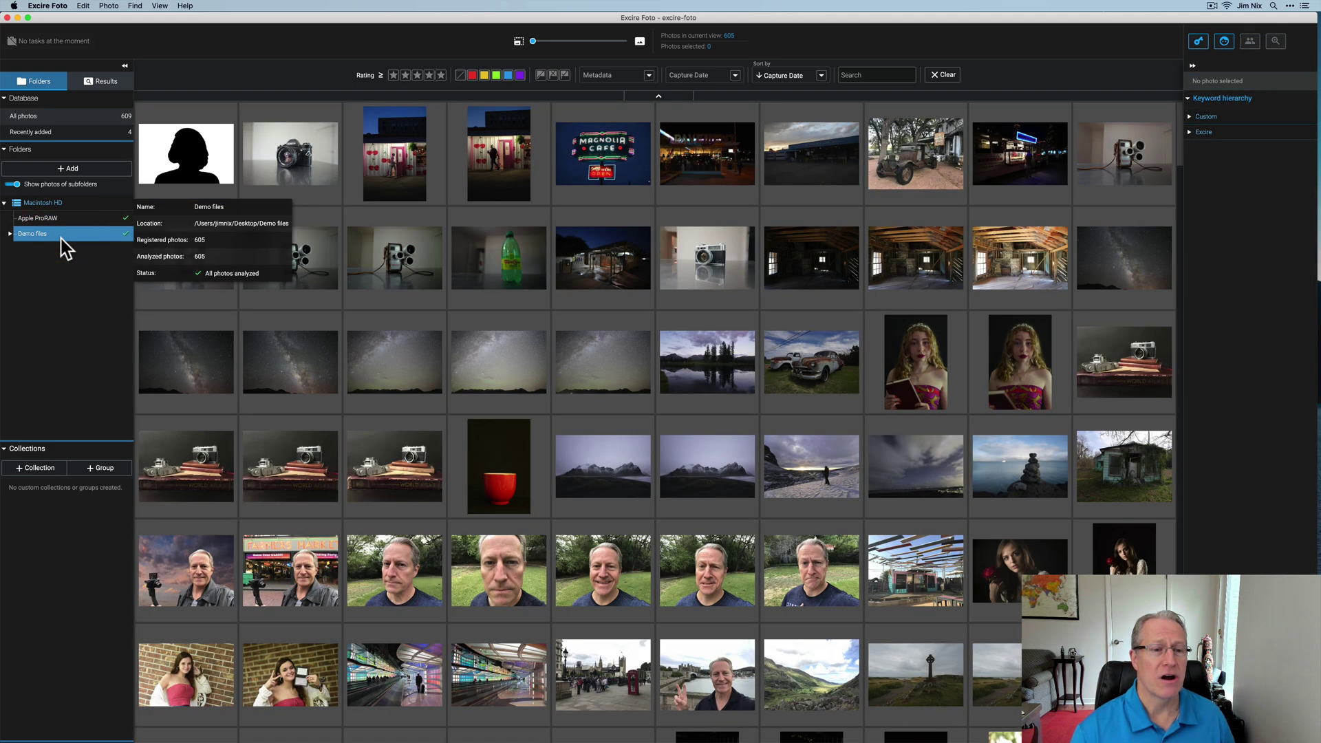
- Filter the Demo files photos by camera model, trying FUJIFILM X100V and then SONY ILCE-7RM3
{"action": "left_click", "coordinate": [60, 238]}
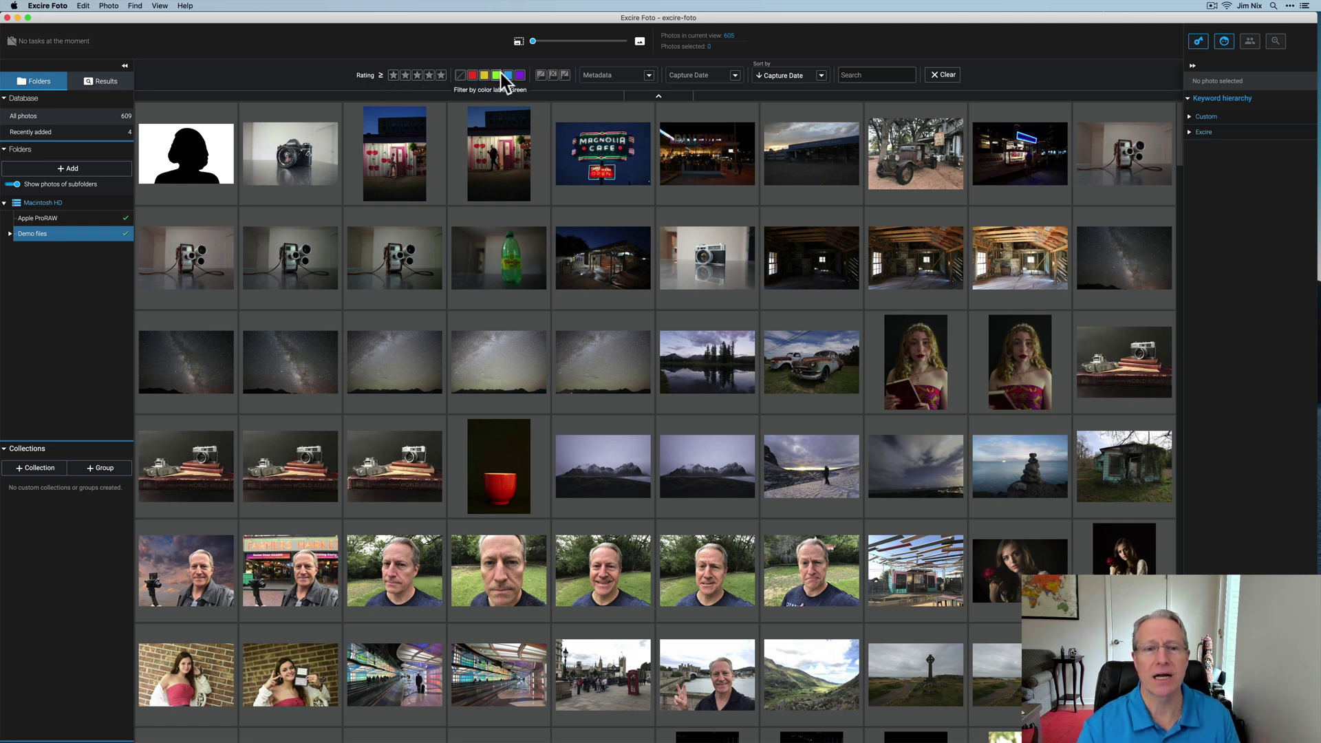
{"action": "left_click", "coordinate": [649, 75]}
{"action": "left_click", "coordinate": [656, 109]}
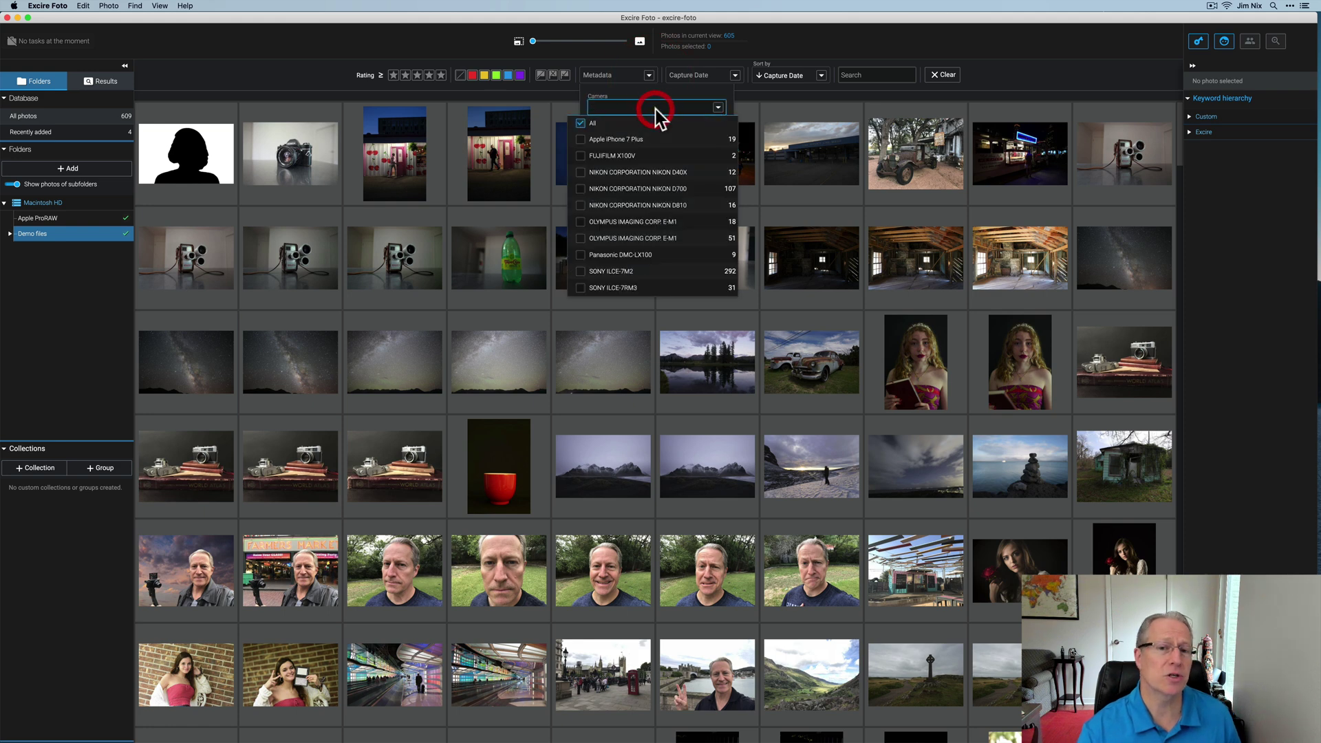
{"action": "left_click", "coordinate": [581, 157]}
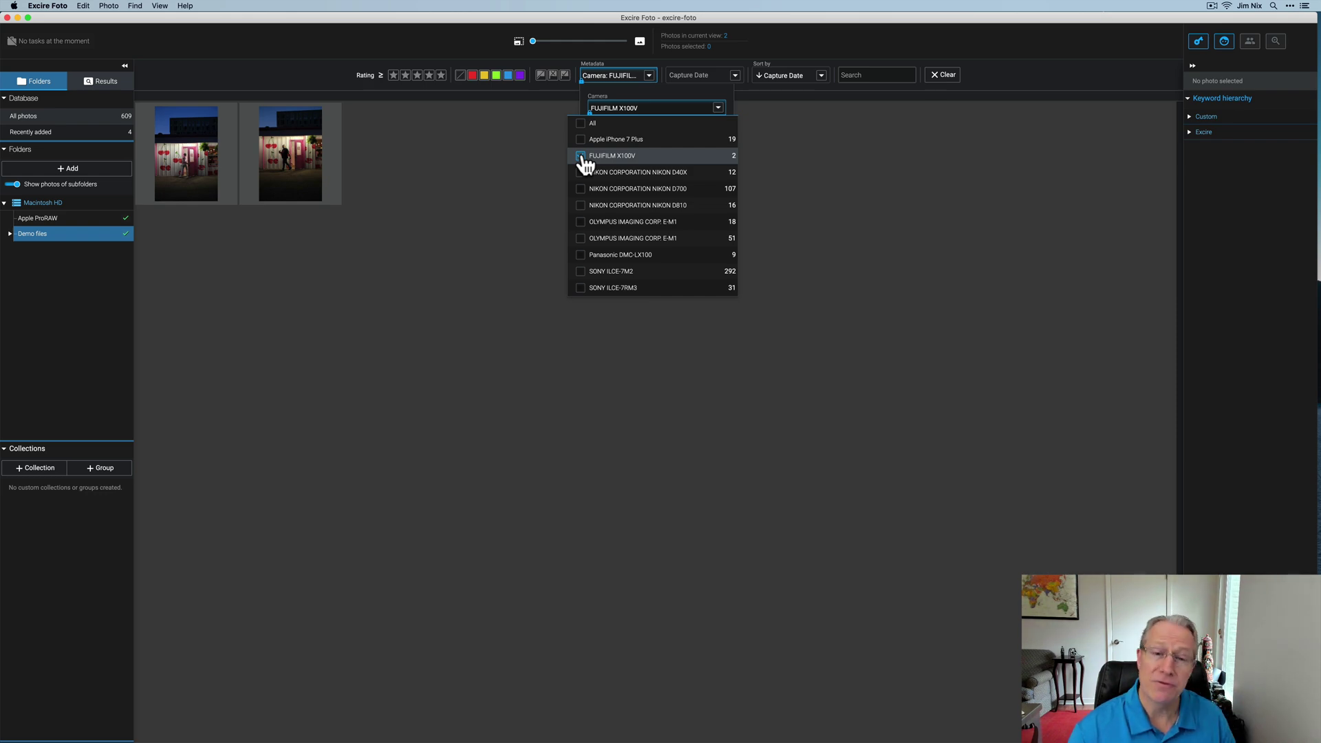
{"action": "left_click", "coordinate": [582, 159]}
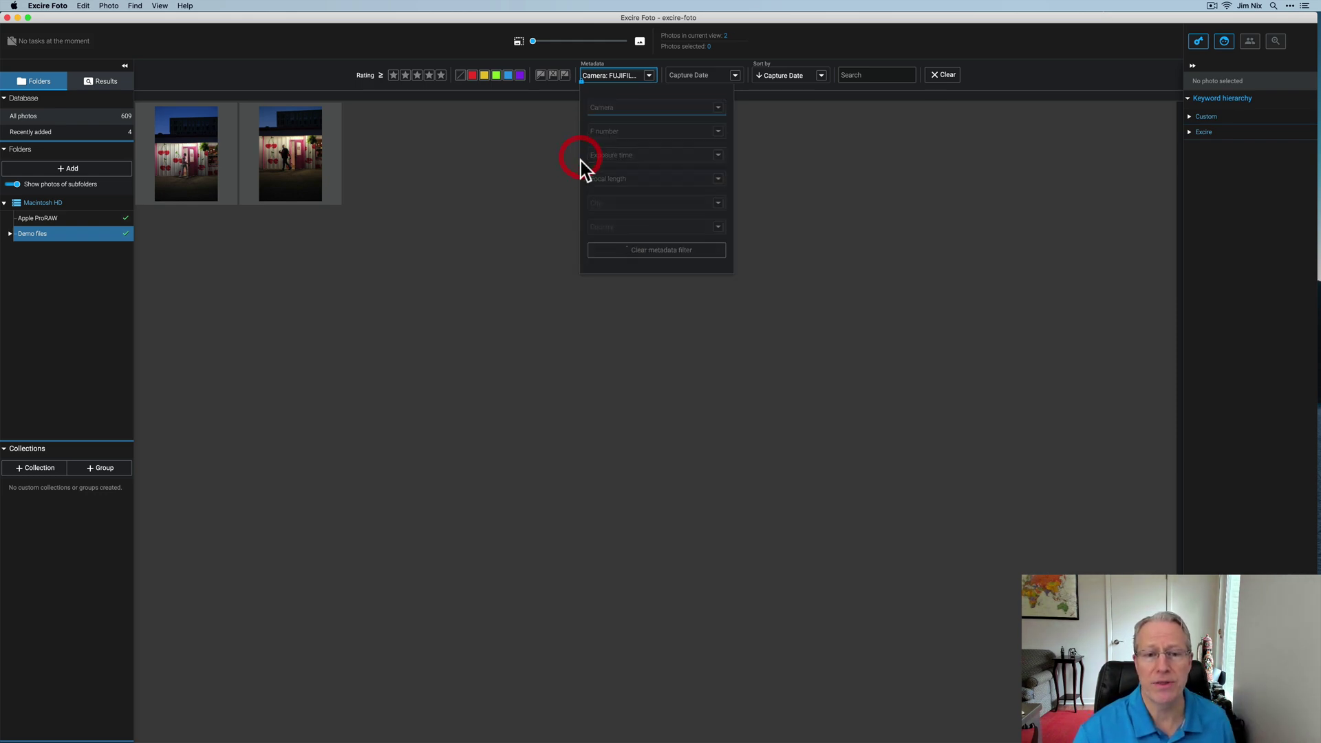
{"action": "left_click", "coordinate": [618, 112]}
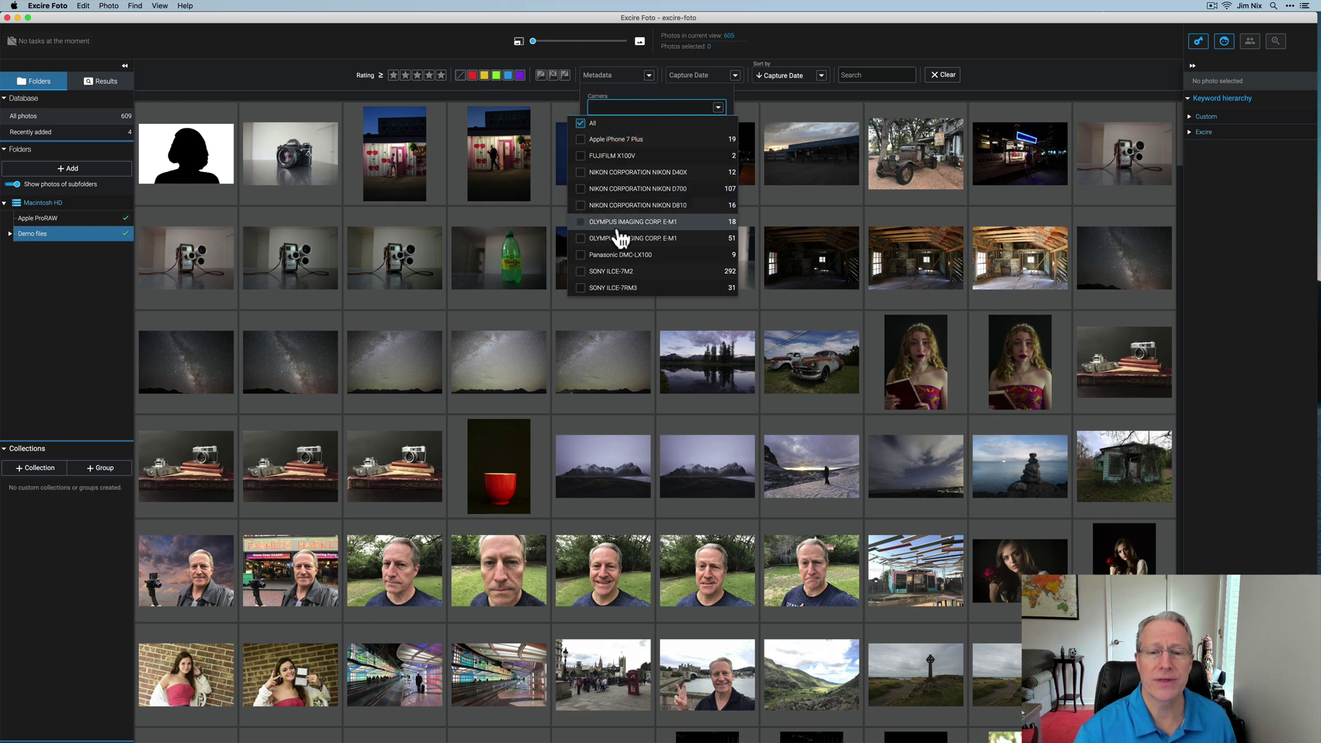
{"action": "left_click", "coordinate": [583, 289]}
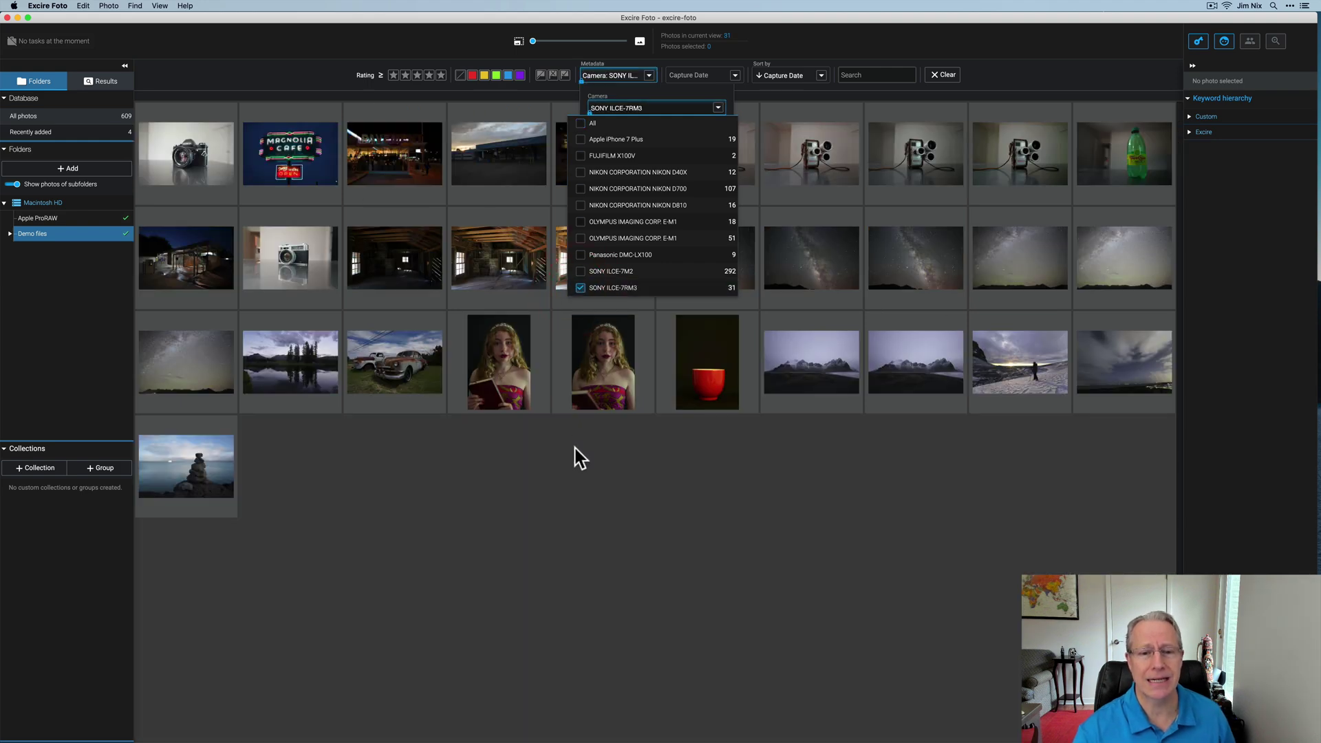
{"action": "left_click", "coordinate": [576, 456]}
{"action": "left_click", "coordinate": [577, 456]}
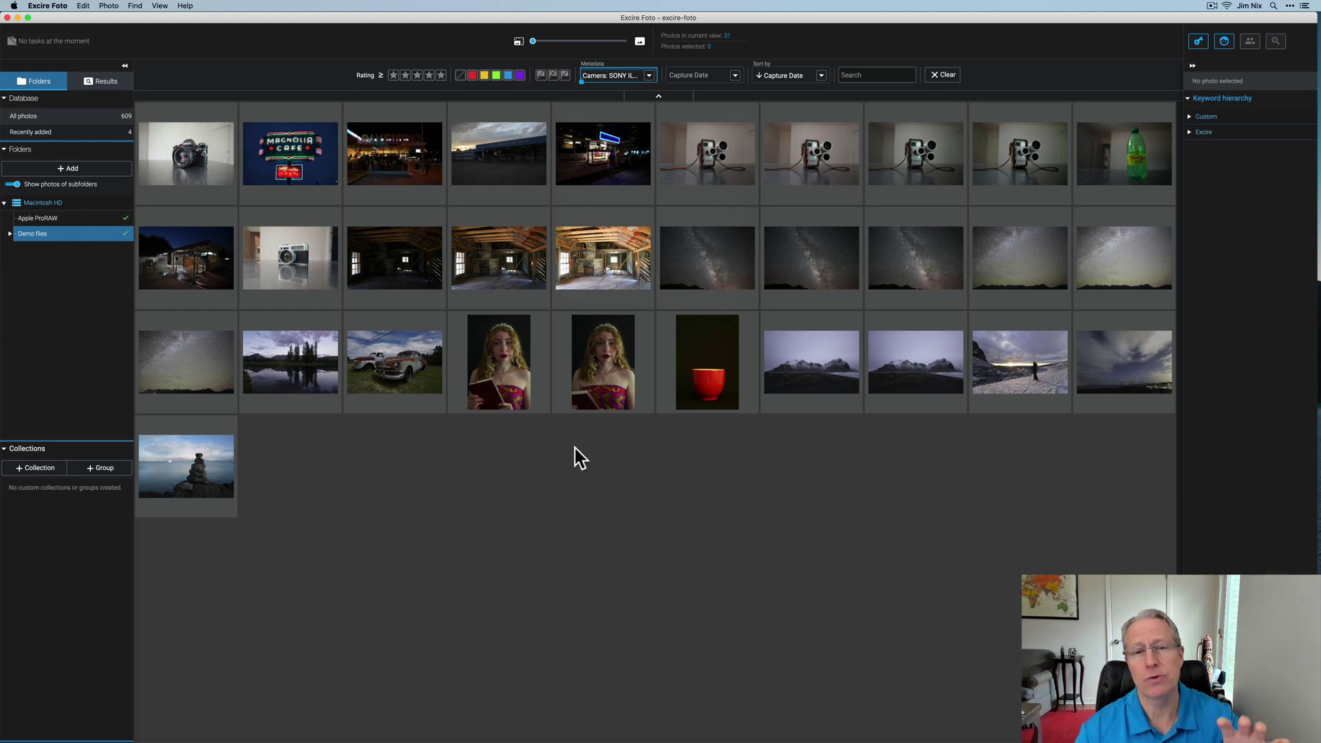
- Clear the camera metadata filter and reset all filters so all 605 photos show
{"action": "left_click", "coordinate": [649, 75]}
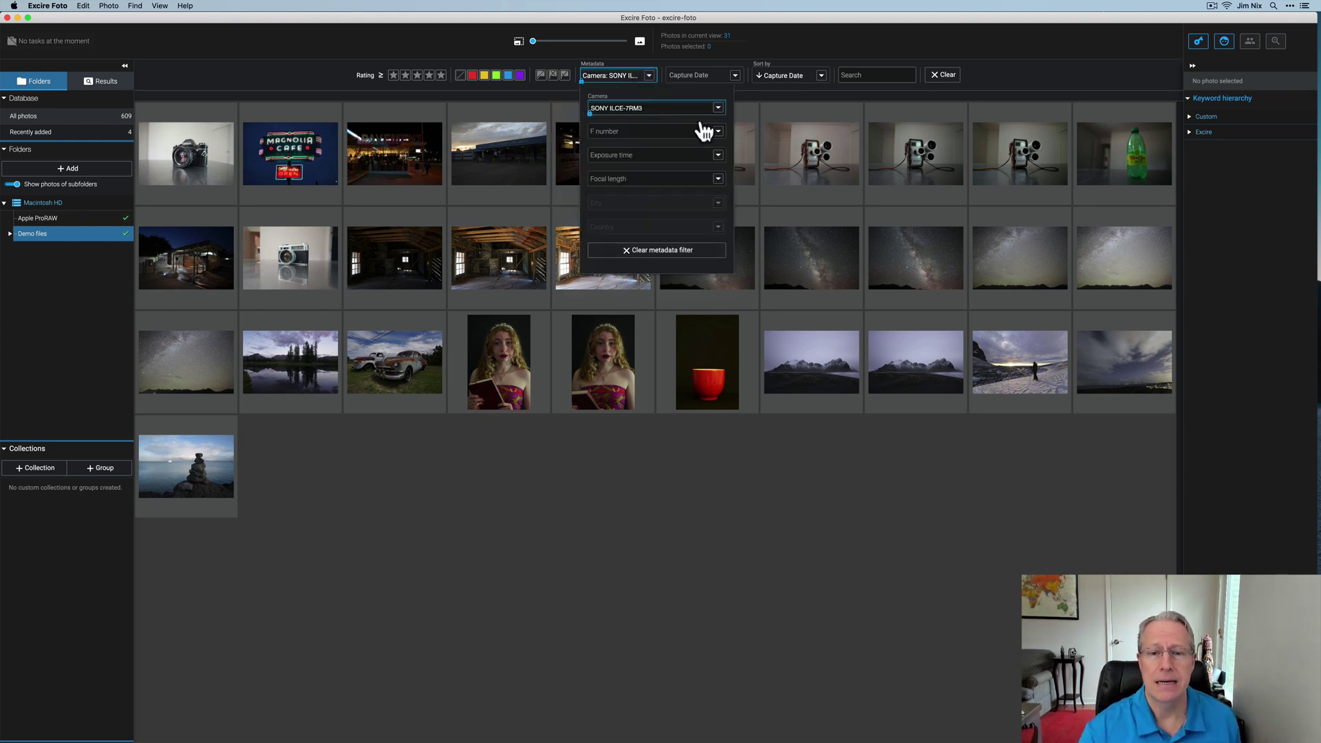
{"action": "left_click", "coordinate": [640, 250]}
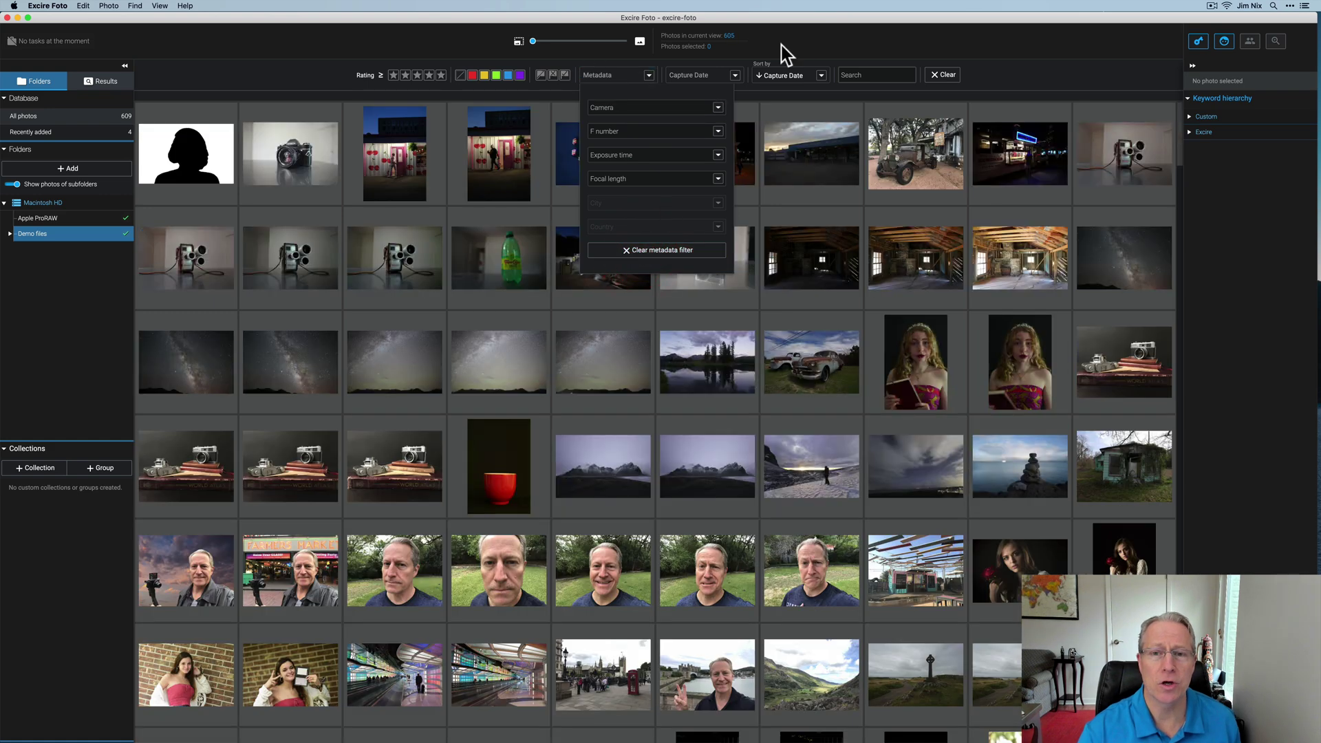
{"action": "left_click", "coordinate": [782, 45]}
{"action": "left_click", "coordinate": [951, 77]}
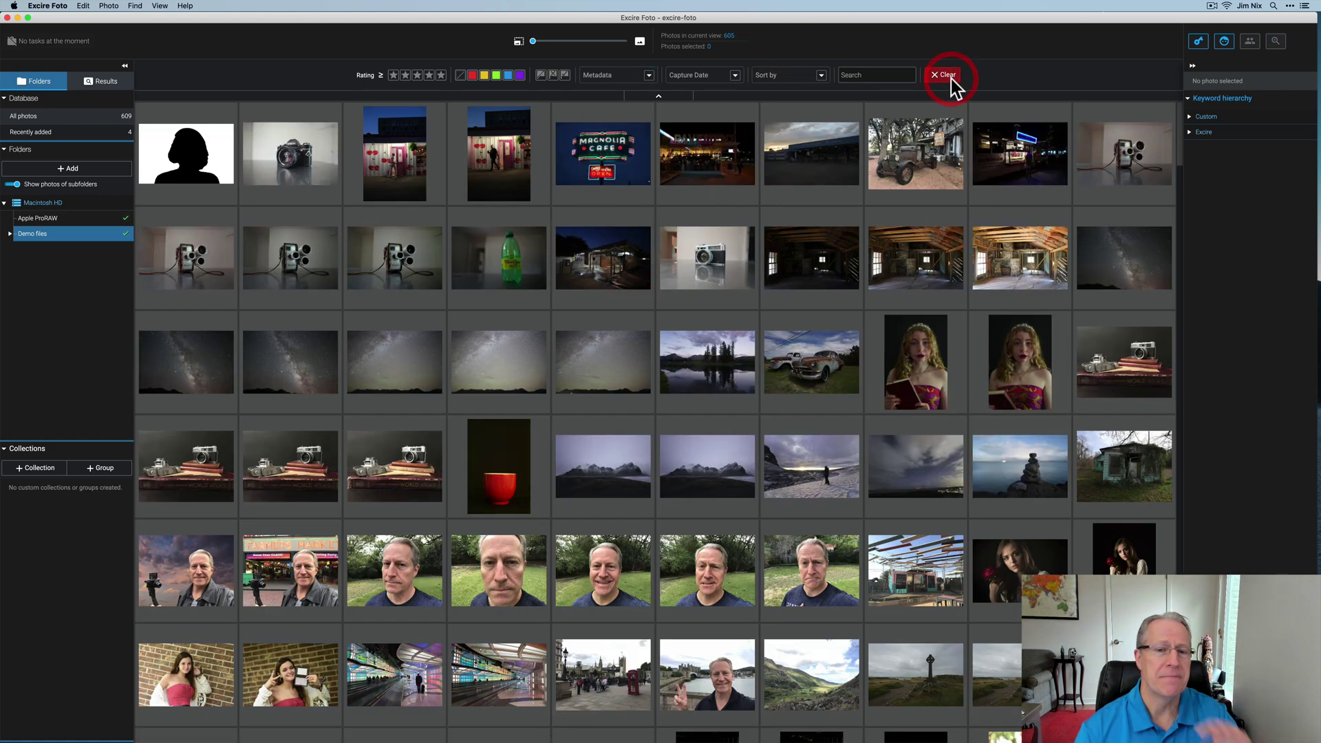
- Filter by Excire Content keywords Abandoned Place, Library, Restaurant, Bicycle, then Canoe (8 photos)
{"action": "mouse_move", "coordinate": [102, 237]}
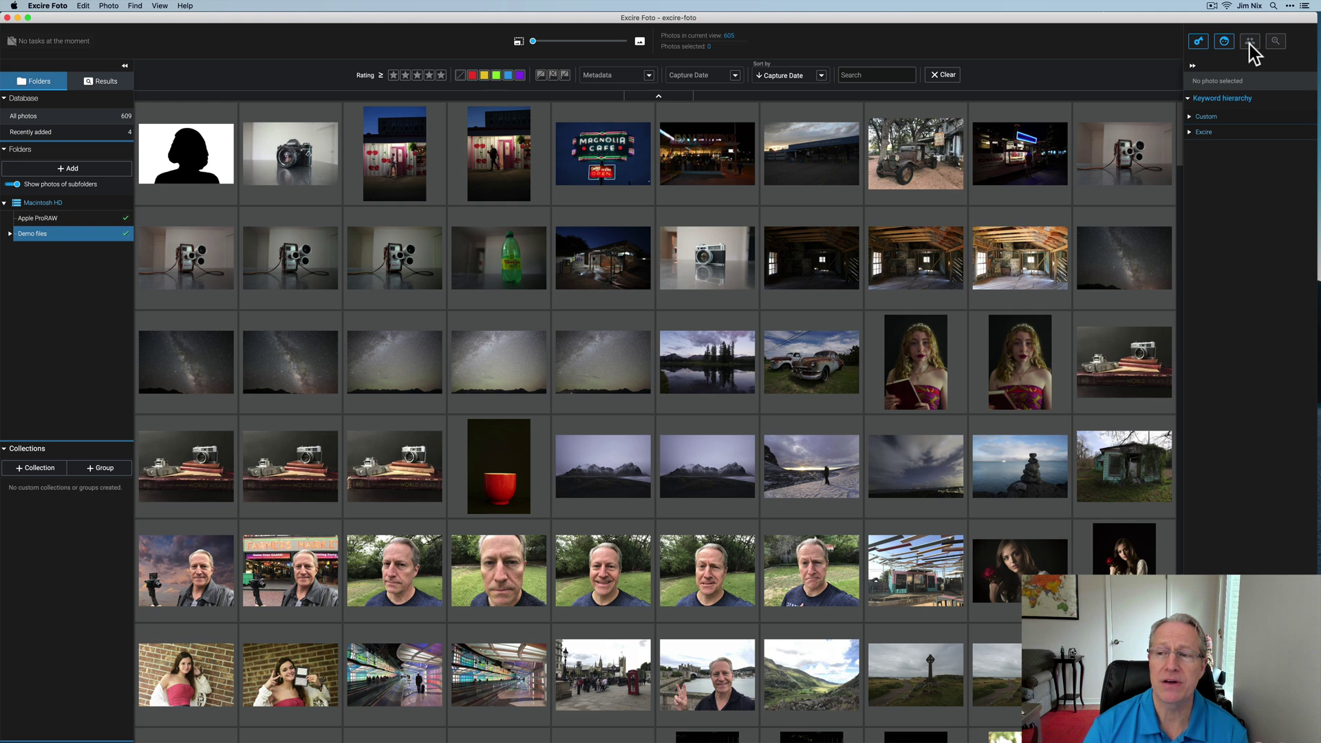
{"action": "left_click", "coordinate": [1191, 132]}
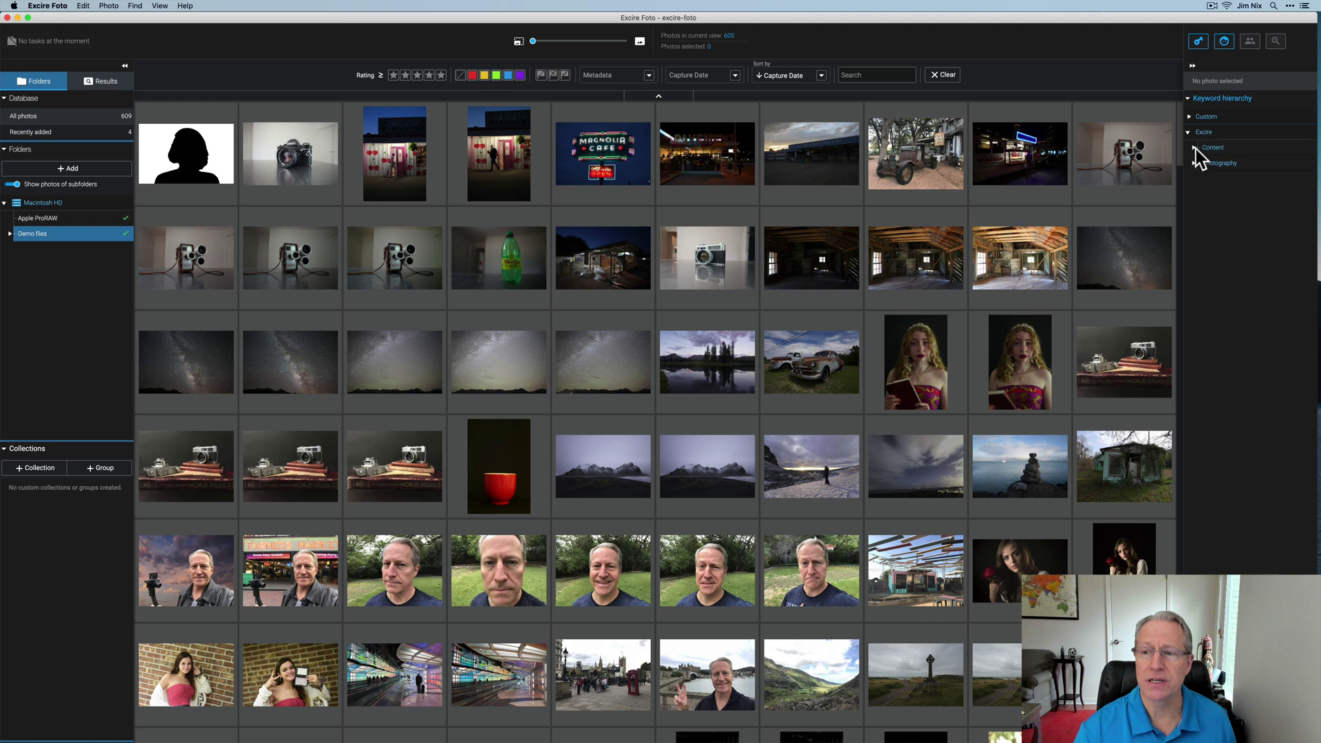
{"action": "left_click", "coordinate": [1194, 148]}
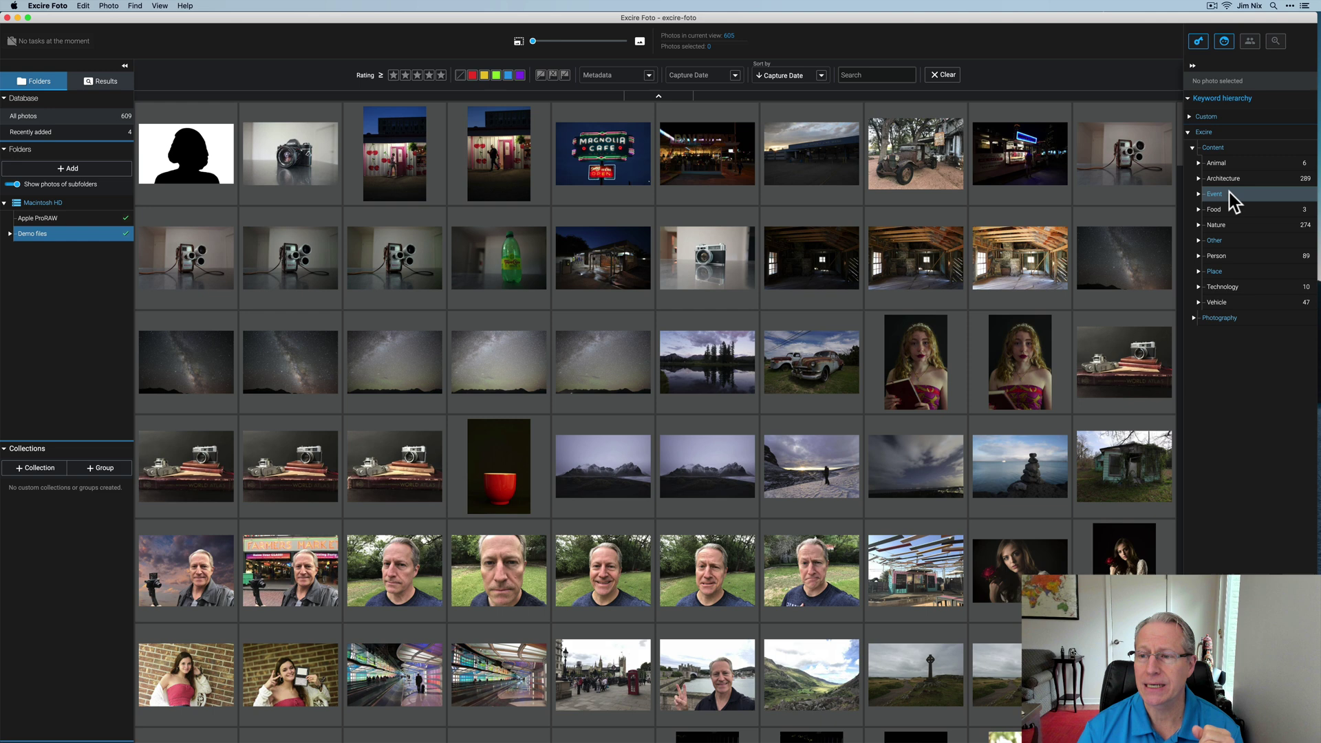
{"action": "left_click", "coordinate": [1199, 272]}
{"action": "left_click", "coordinate": [1234, 290]}
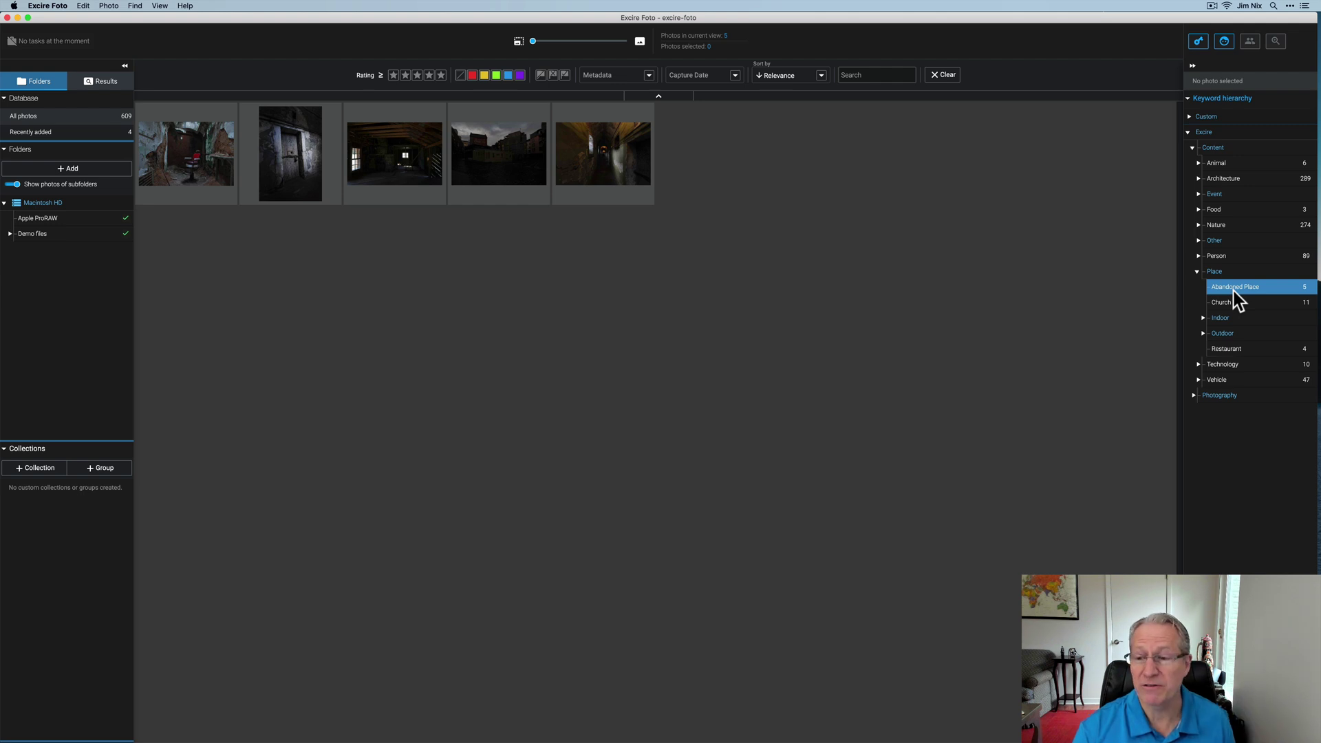
{"action": "left_click", "coordinate": [1203, 317]}
{"action": "left_click", "coordinate": [1232, 333]}
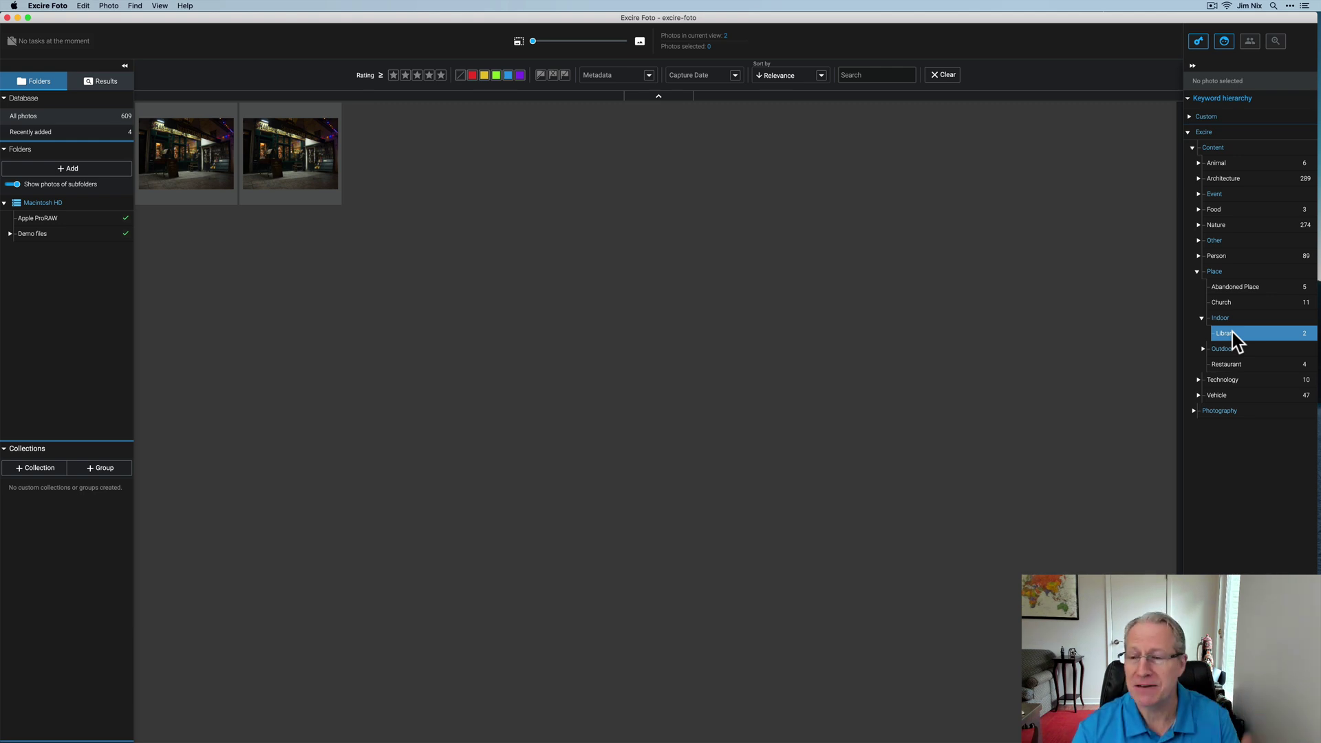
{"action": "left_click", "coordinate": [1233, 365]}
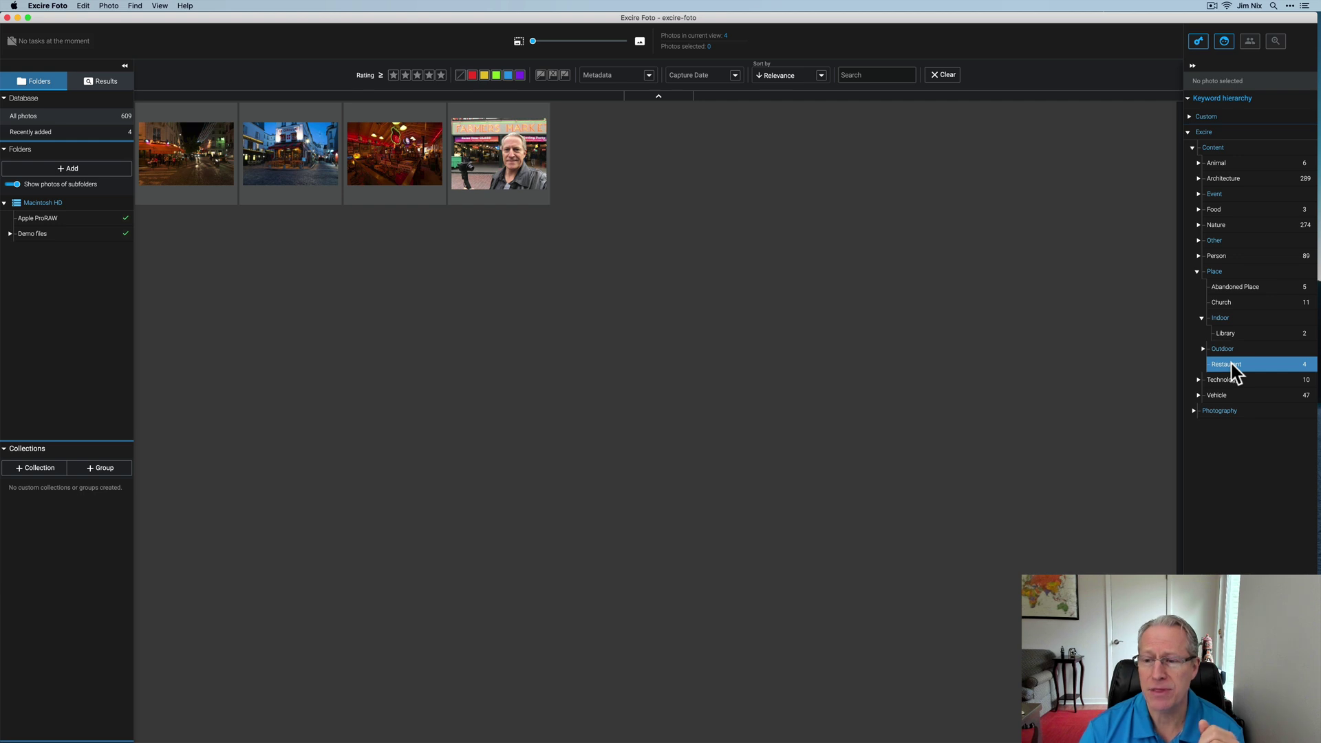
{"action": "left_click", "coordinate": [1198, 395]}
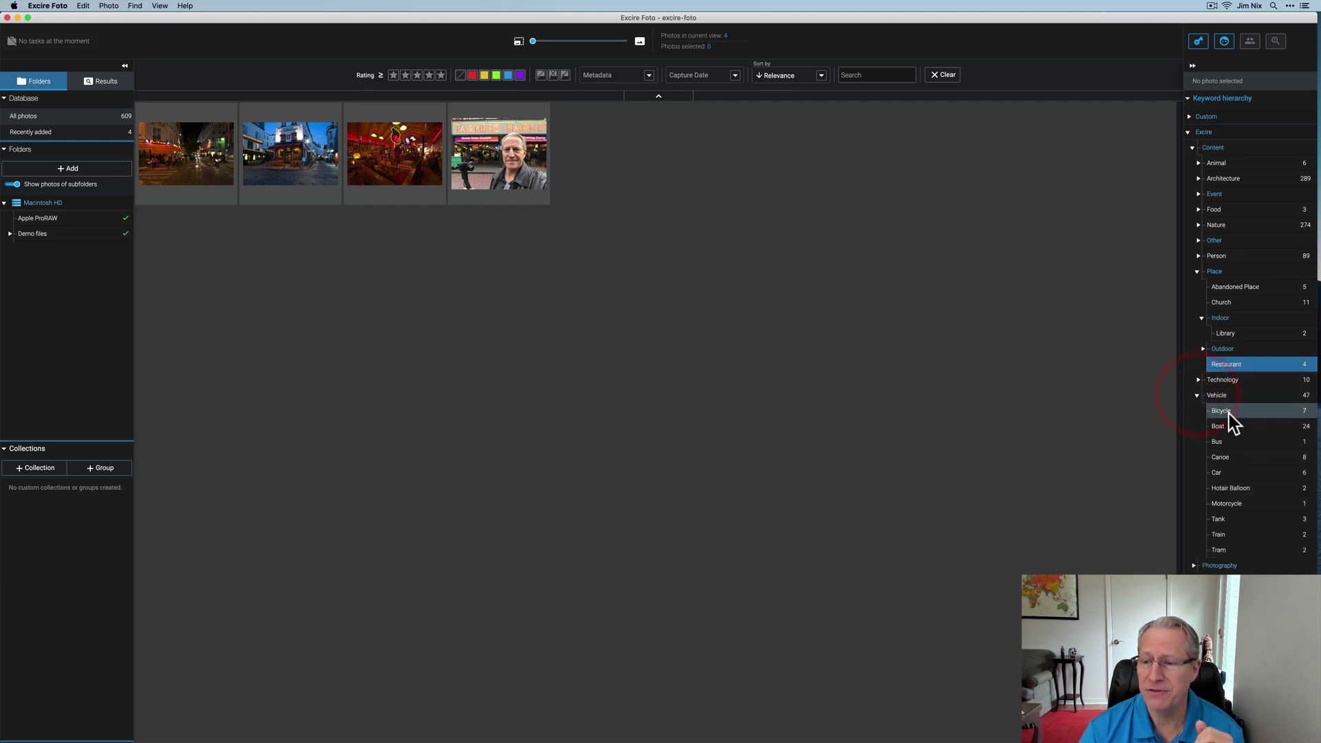
{"action": "left_click", "coordinate": [1226, 411]}
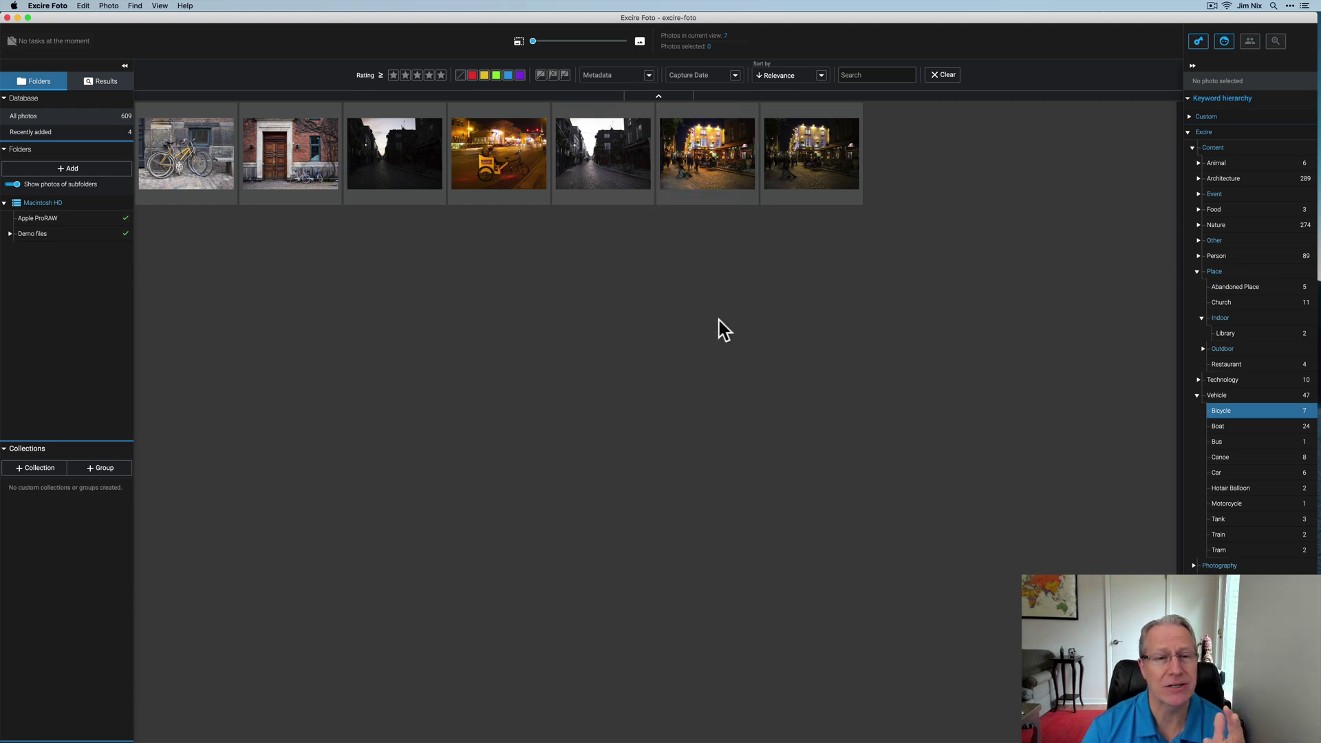
{"action": "left_click", "coordinate": [1229, 457]}
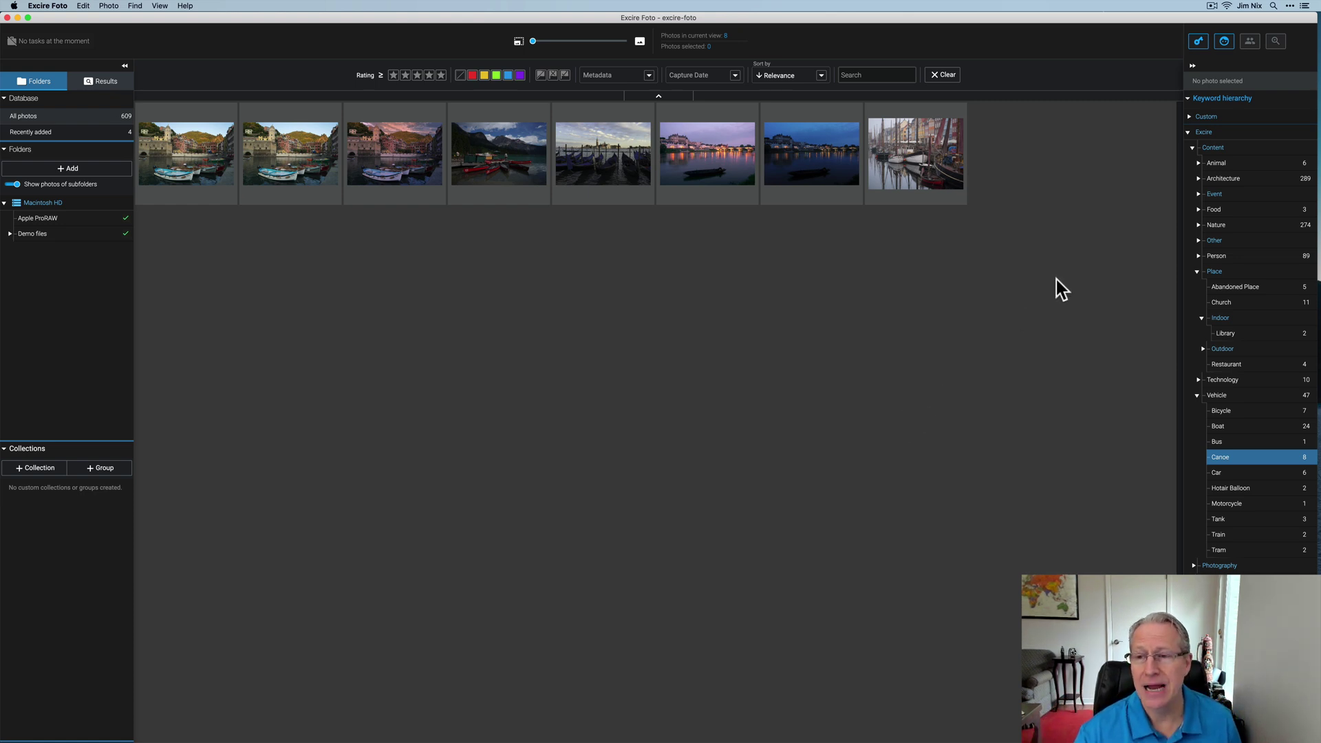
- Filter by Photography keywords Aerial Photography, Bokeh, Bright, Colorful, Dark, then Leading Lines (6 photos)
{"action": "left_click", "coordinate": [1195, 148]}
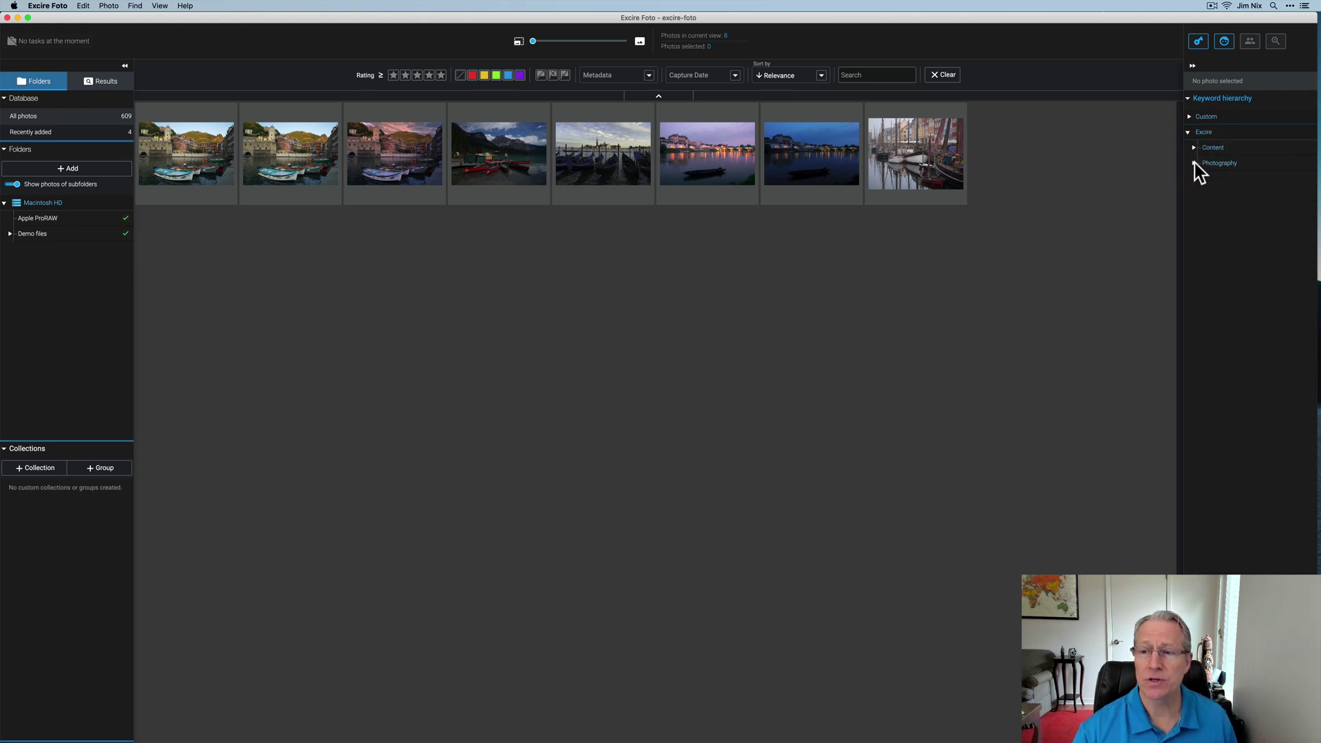
{"action": "left_click", "coordinate": [1195, 163]}
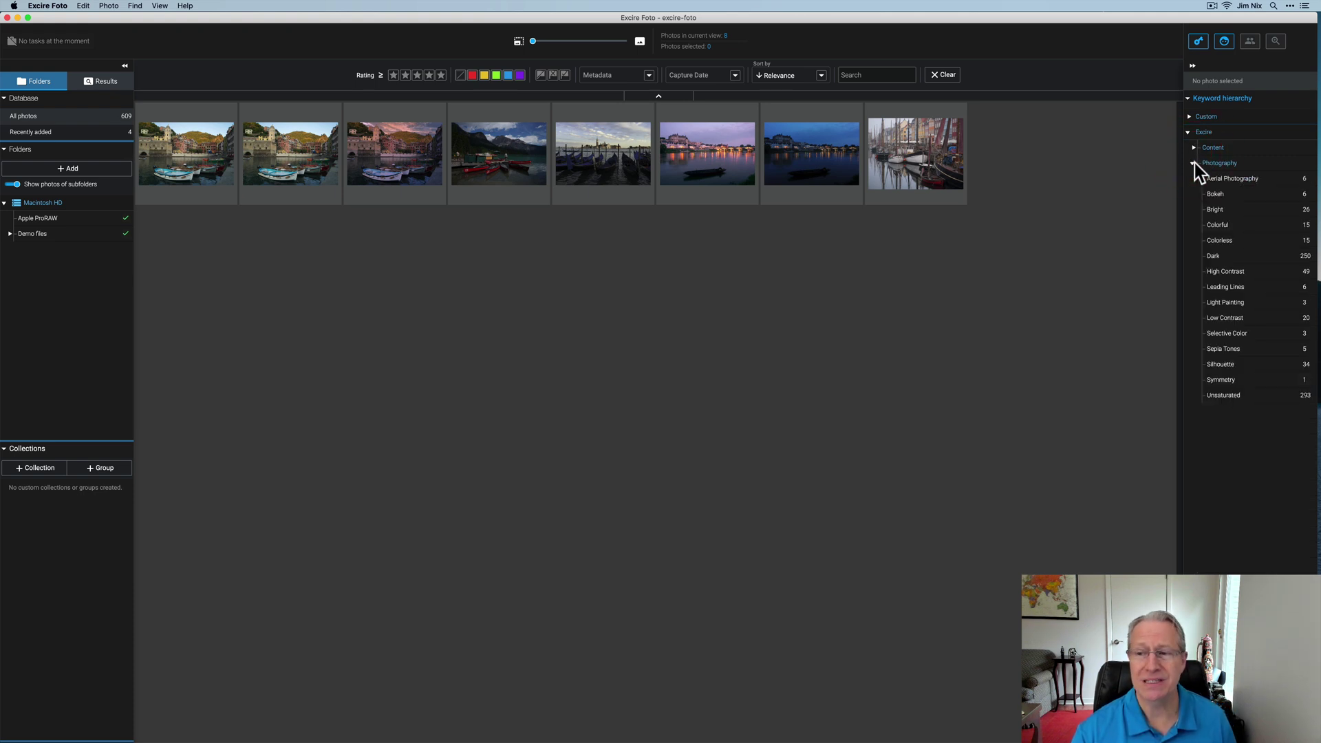
{"action": "left_click", "coordinate": [1239, 178]}
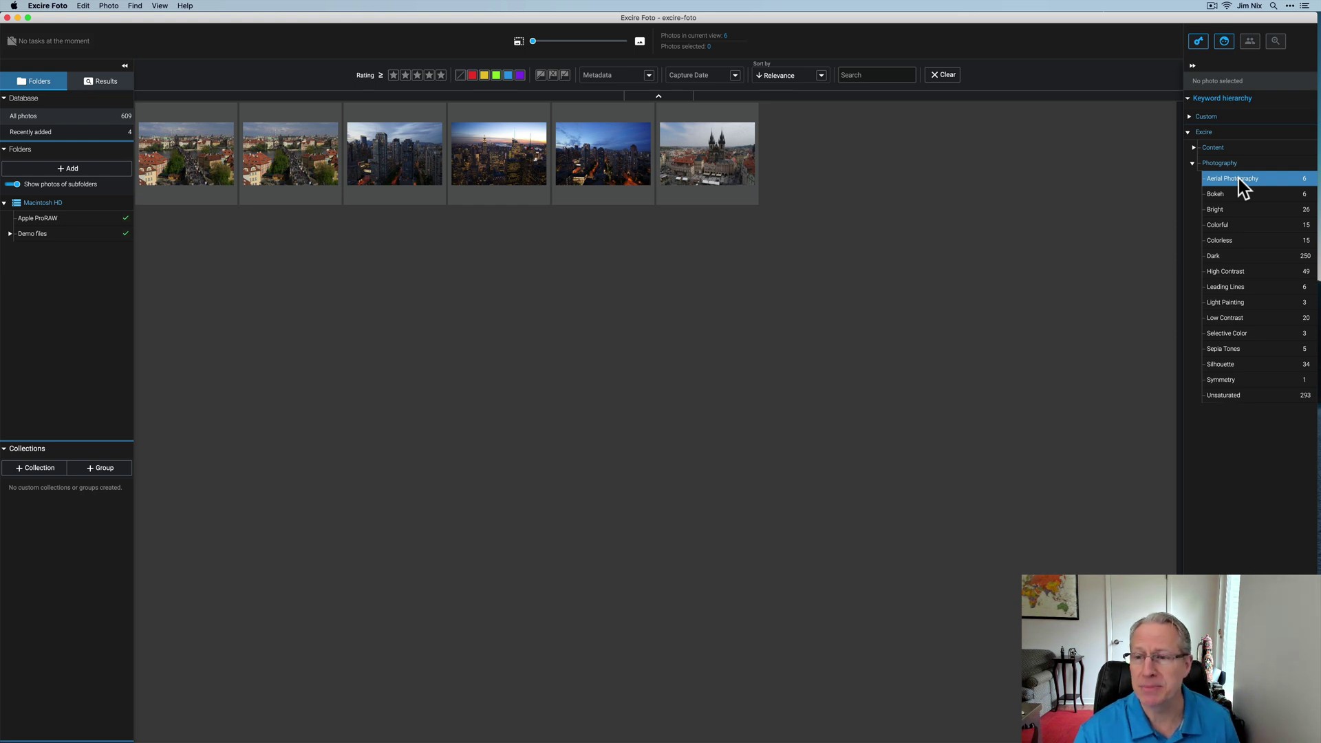
{"action": "left_click", "coordinate": [1231, 197]}
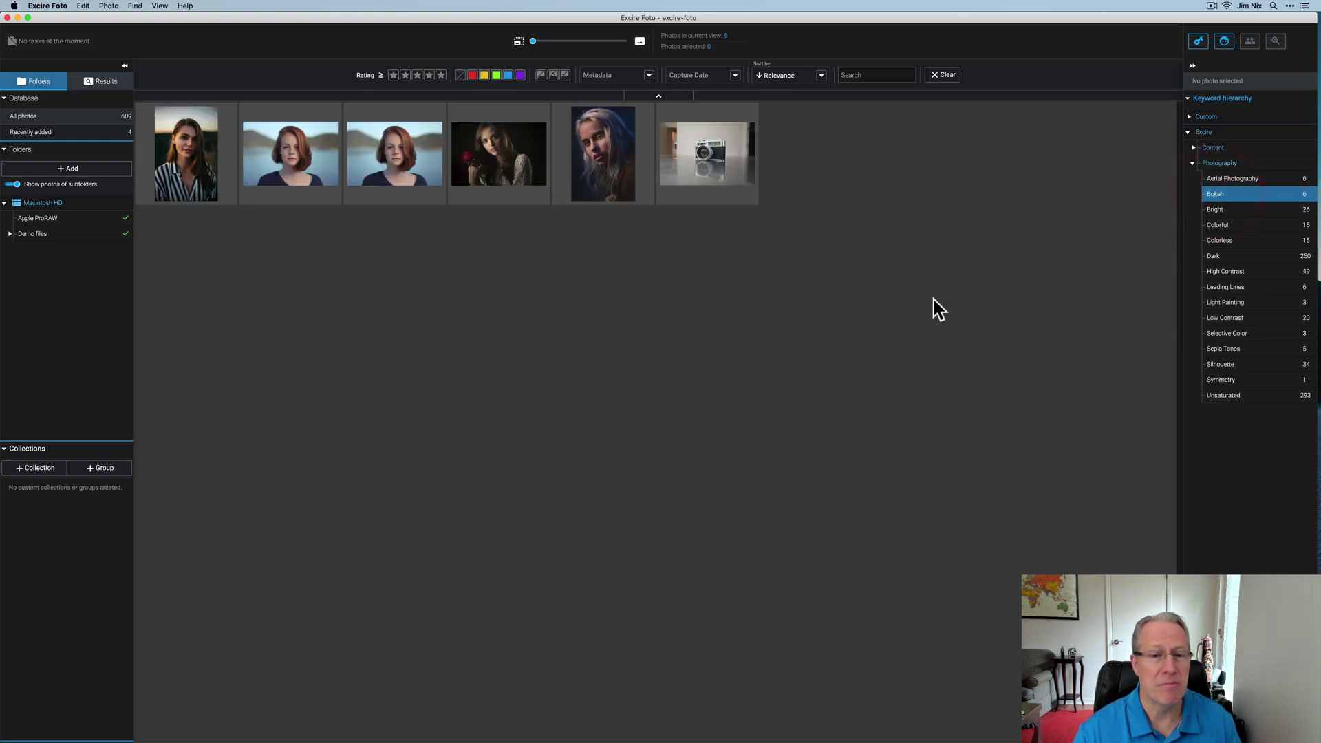
{"action": "left_click", "coordinate": [1225, 208]}
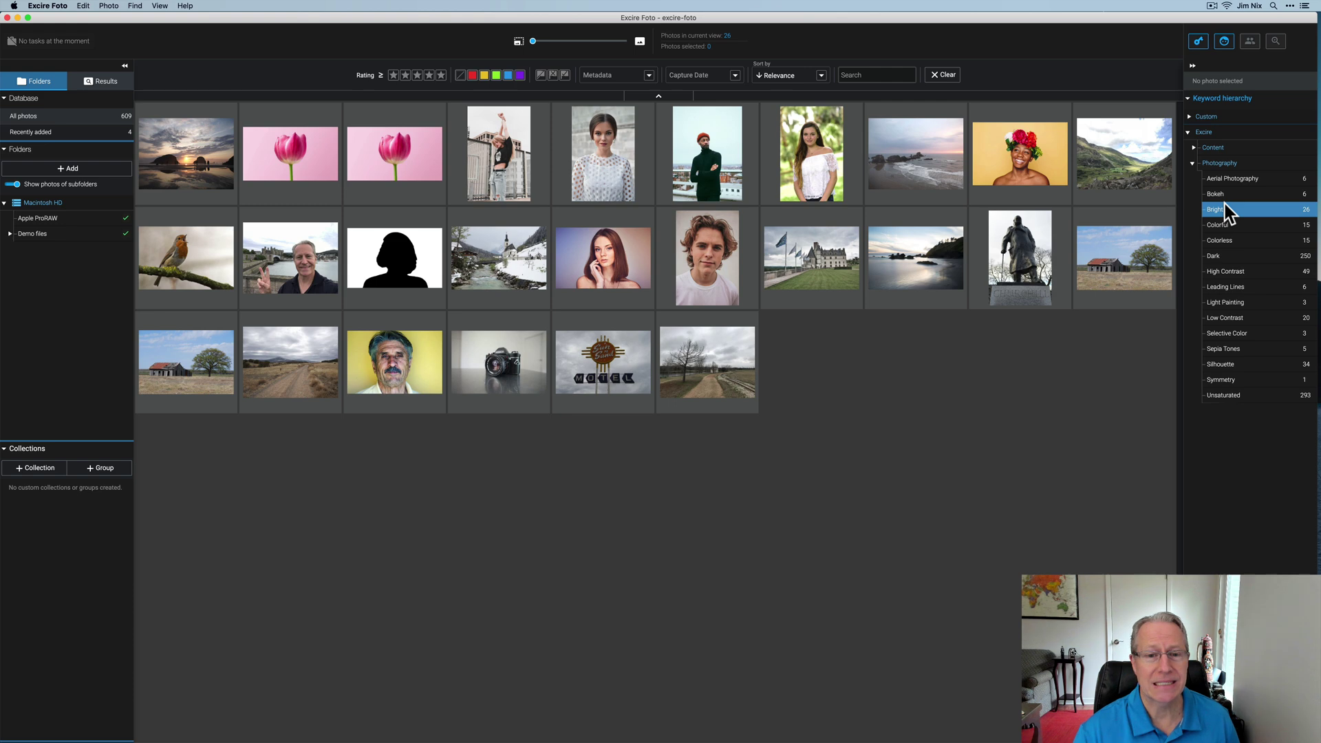
{"action": "left_click", "coordinate": [1230, 224]}
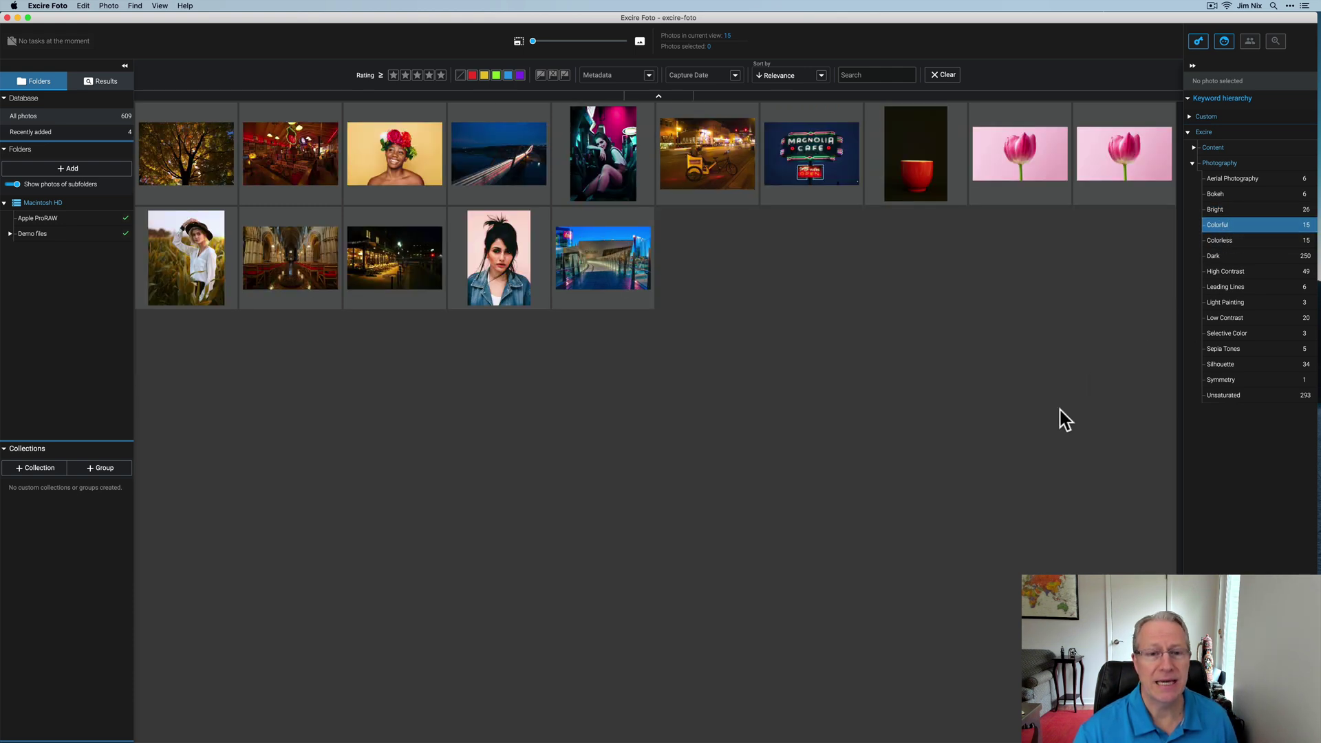
{"action": "left_click", "coordinate": [1220, 257]}
{"action": "scroll", "coordinate": [981, 440], "scroll_direction": "down", "scroll_amount": 10}
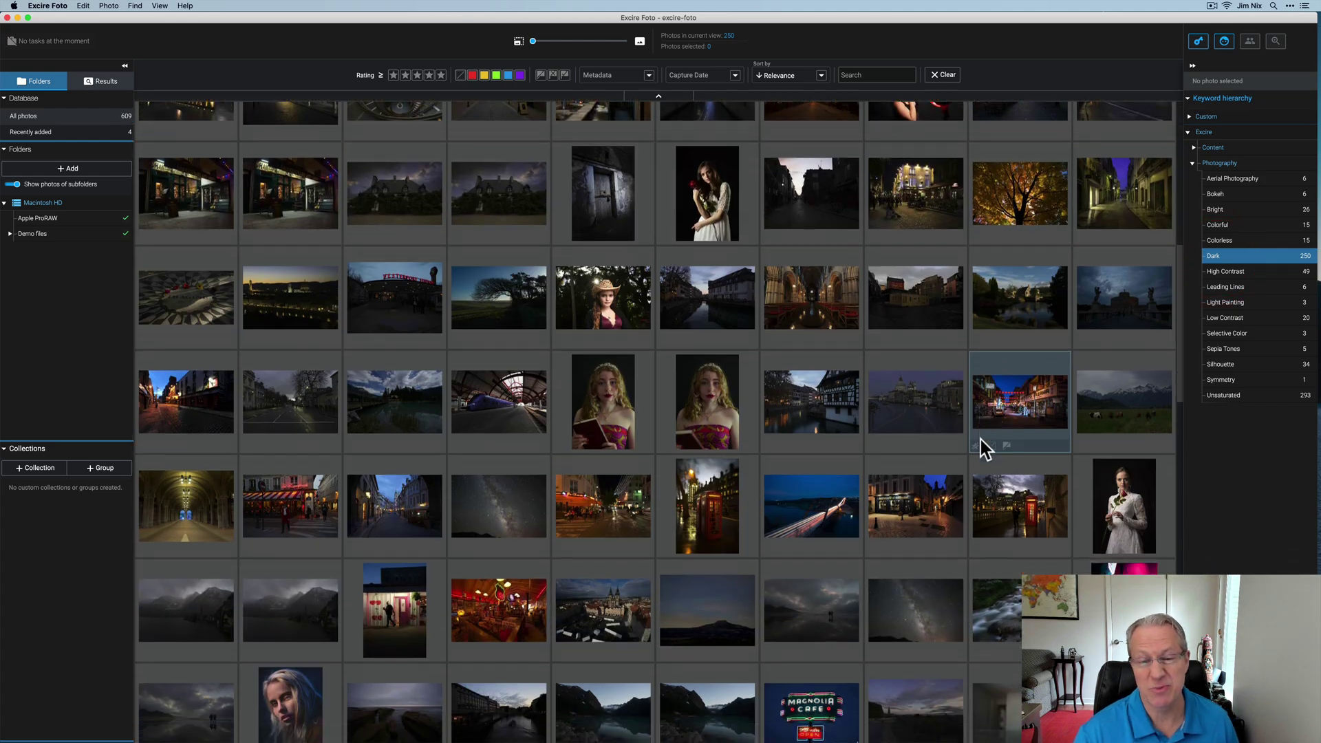
{"action": "scroll", "coordinate": [980, 440], "scroll_direction": "down", "scroll_amount": 10}
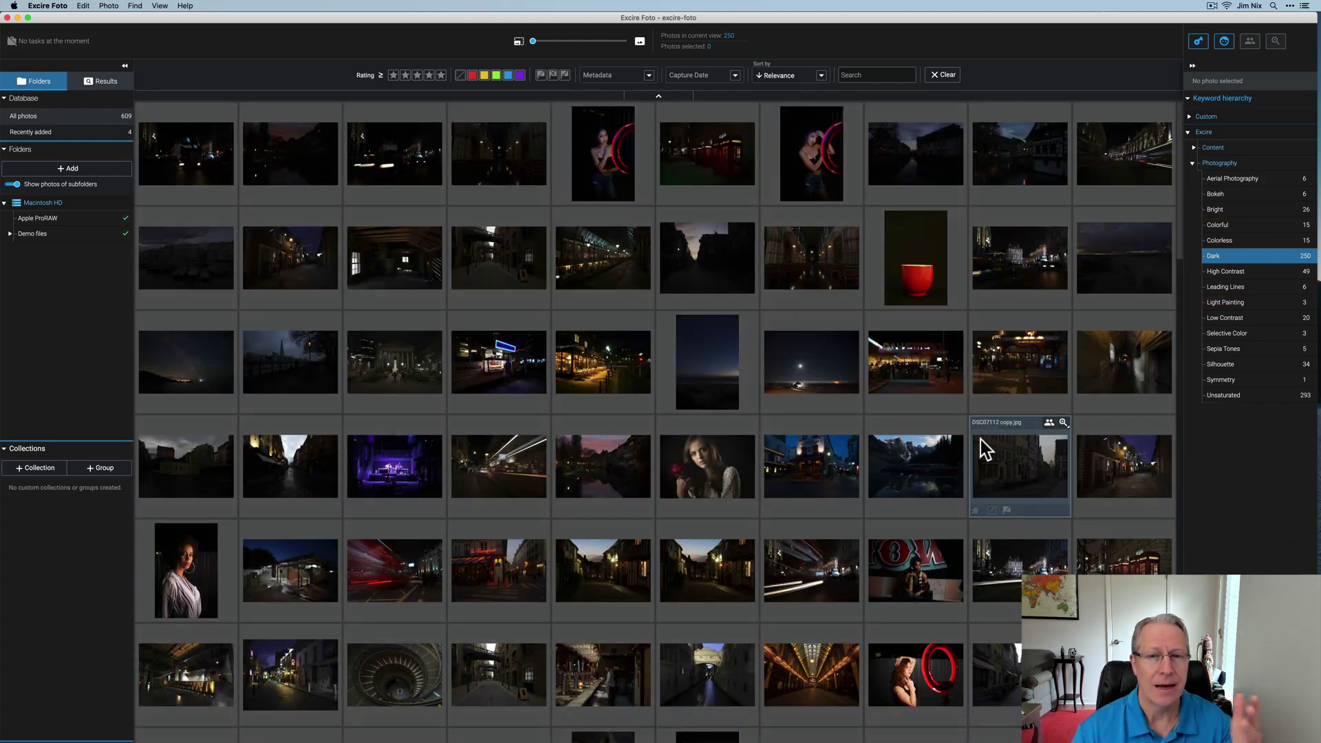
{"action": "scroll", "coordinate": [981, 439], "scroll_direction": "down", "scroll_amount": 10}
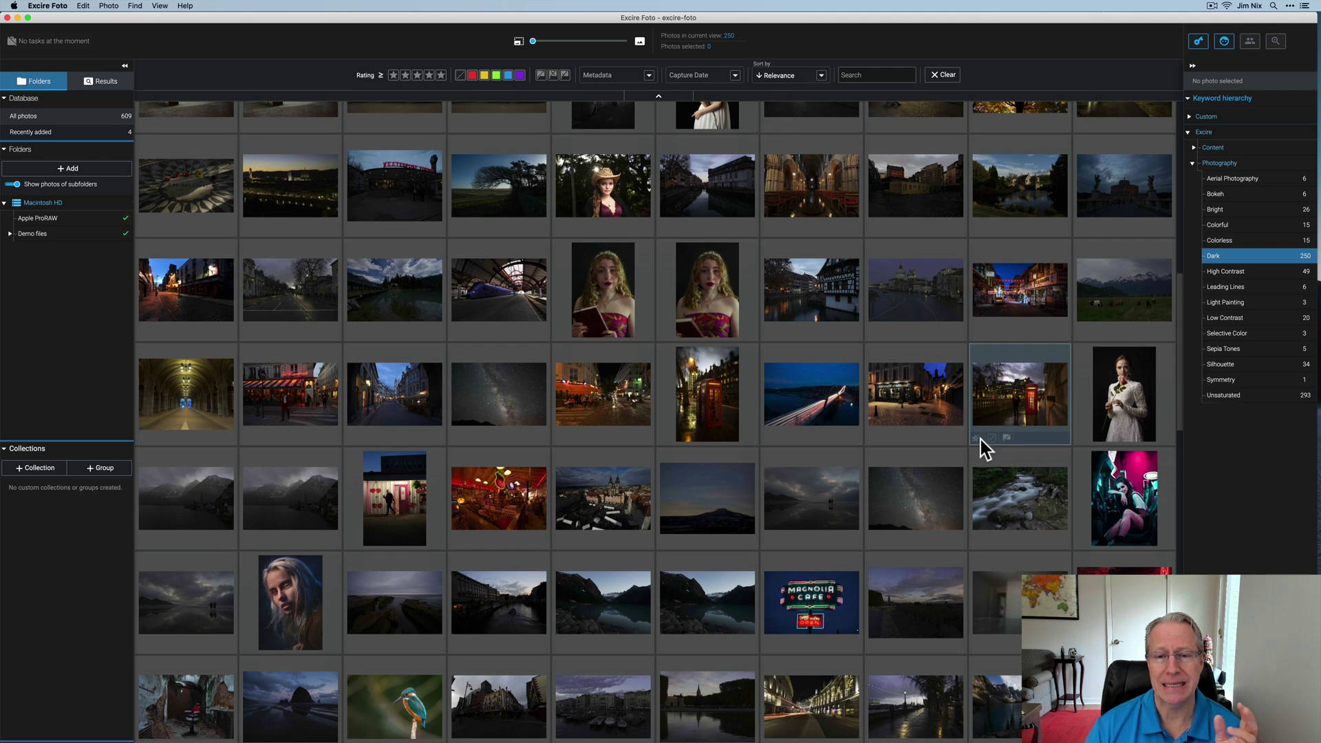
{"action": "left_click", "coordinate": [1224, 288]}
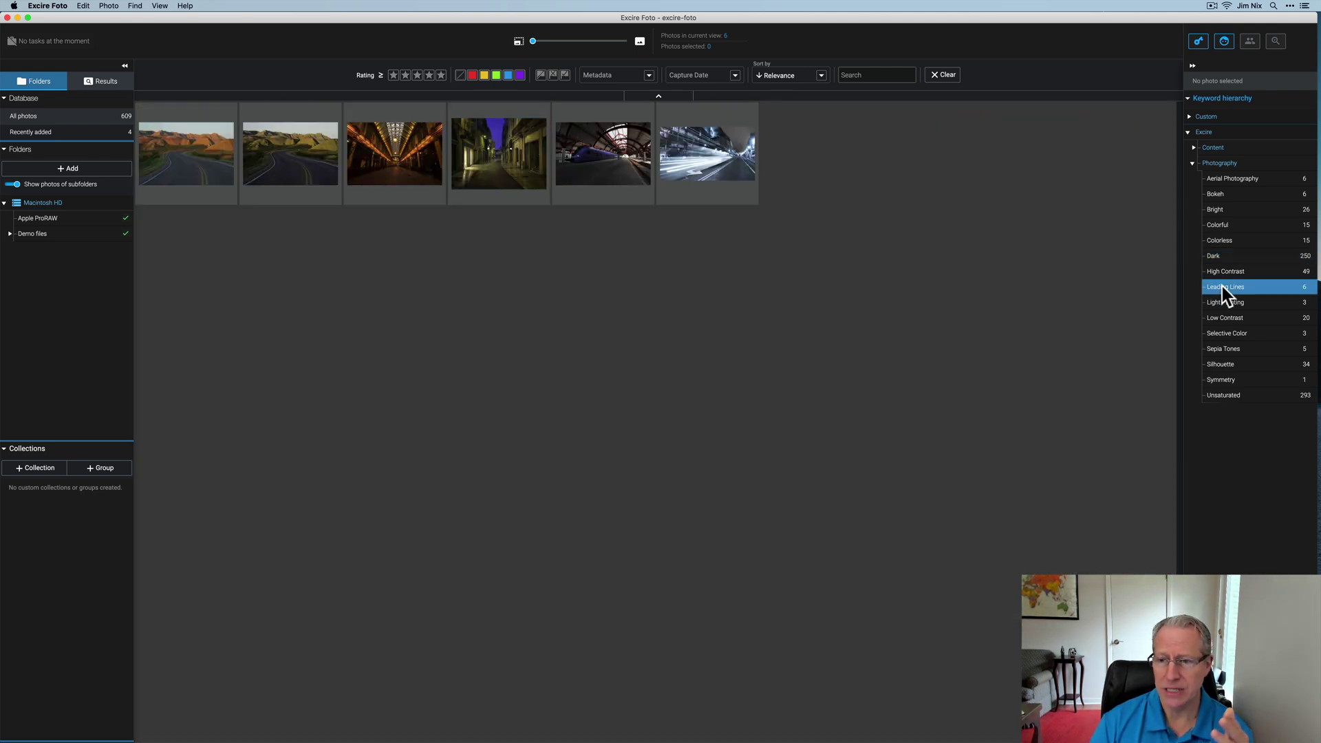
{"action": "left_click", "coordinate": [1195, 163]}
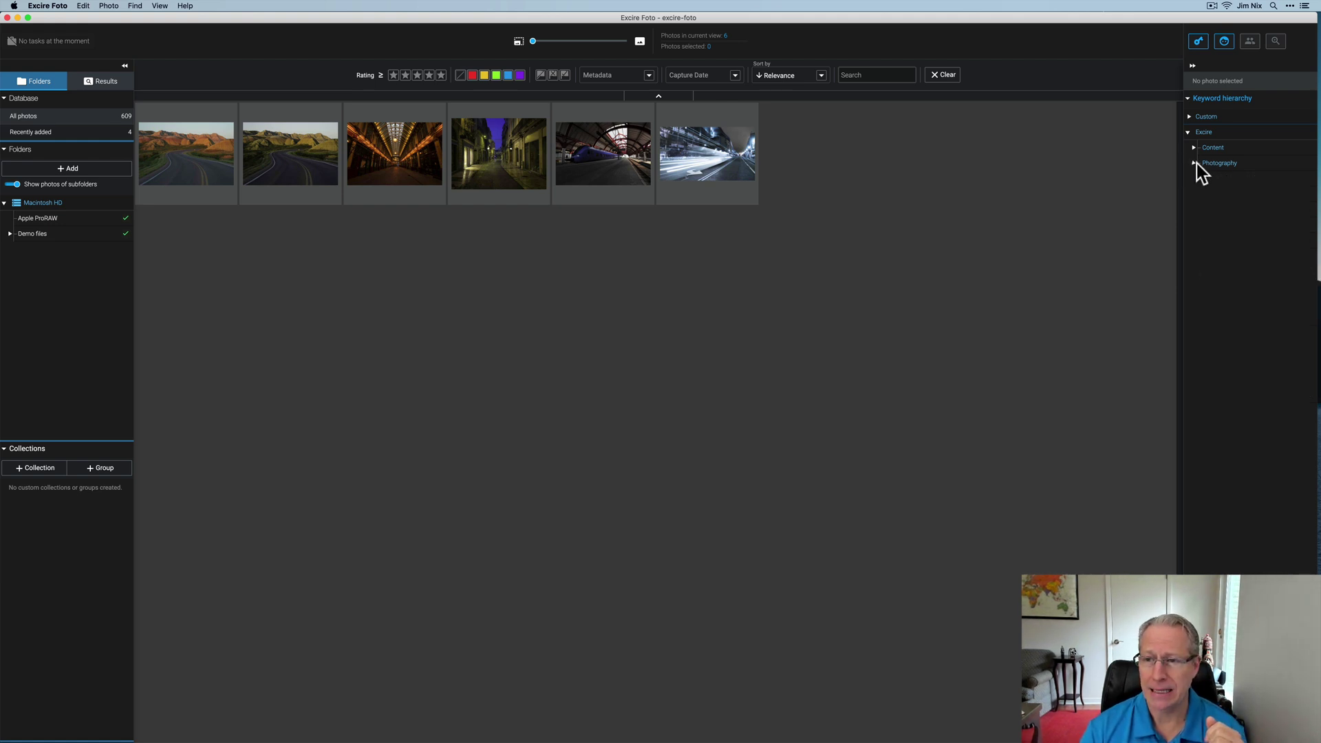
- Filter by custom keywords Austin, female, Milky Way, New Mexico, Portland, then Prague (30 photos)
{"action": "left_click", "coordinate": [1188, 117]}
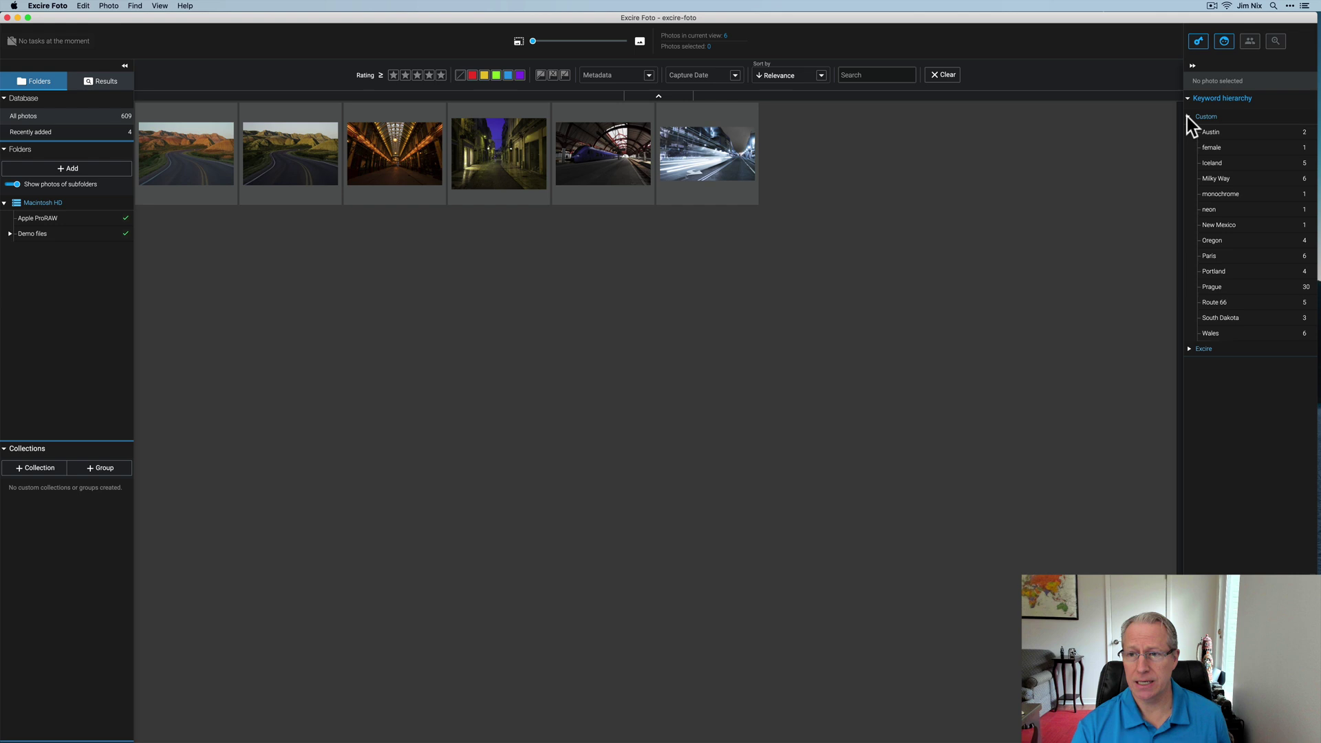
{"action": "left_click", "coordinate": [1216, 130]}
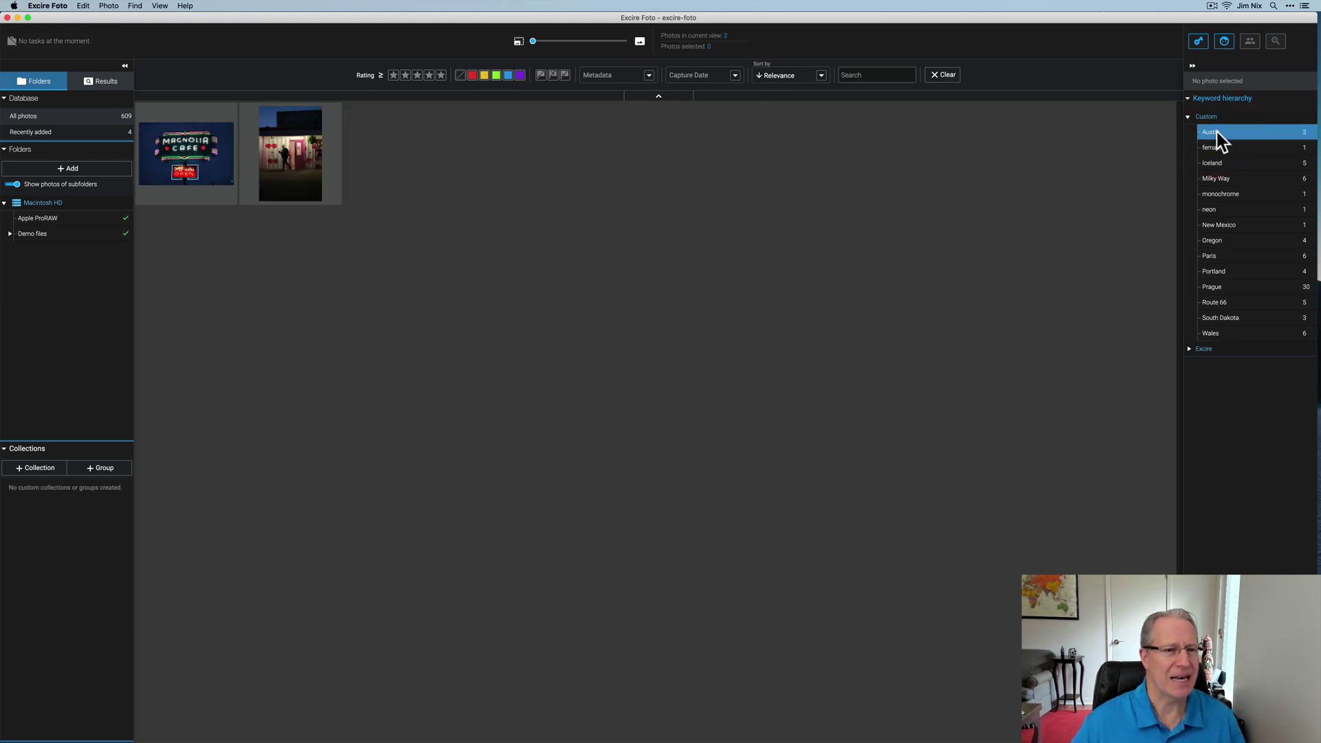
{"action": "left_click", "coordinate": [1215, 148]}
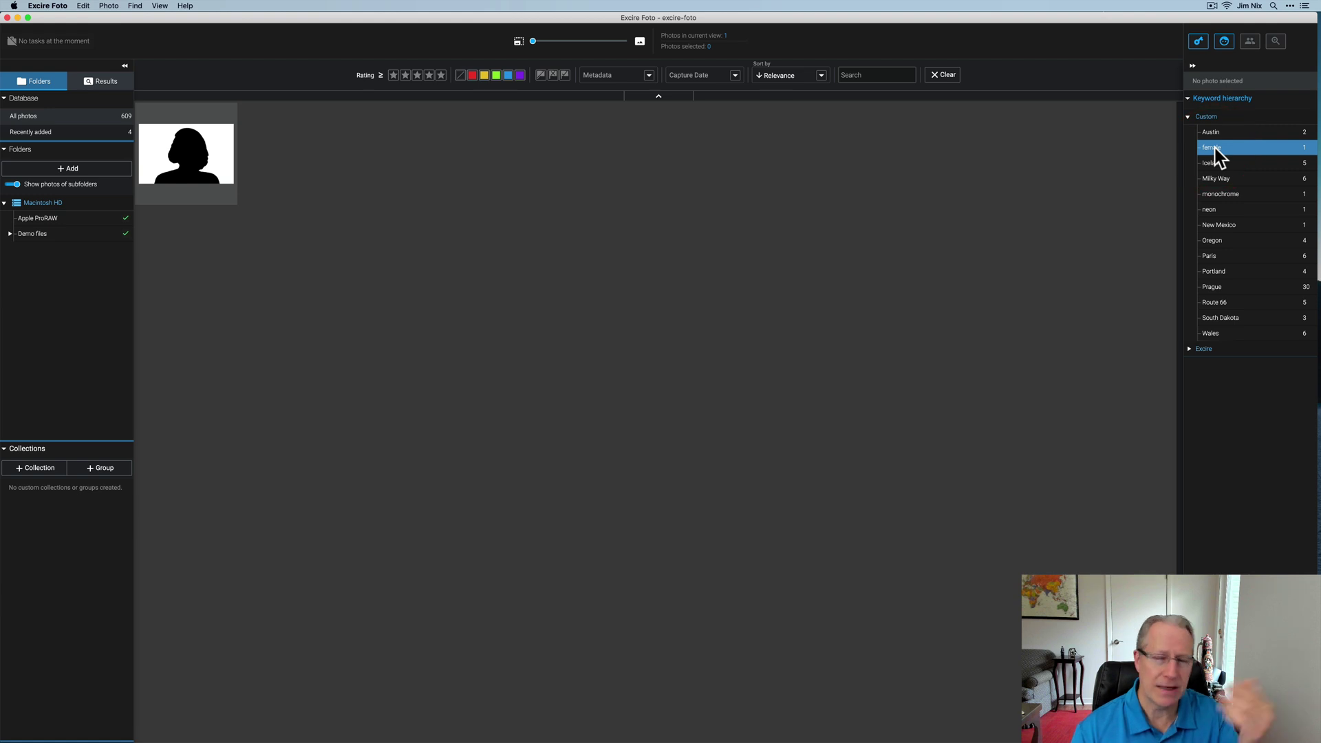
{"action": "left_click", "coordinate": [1215, 178]}
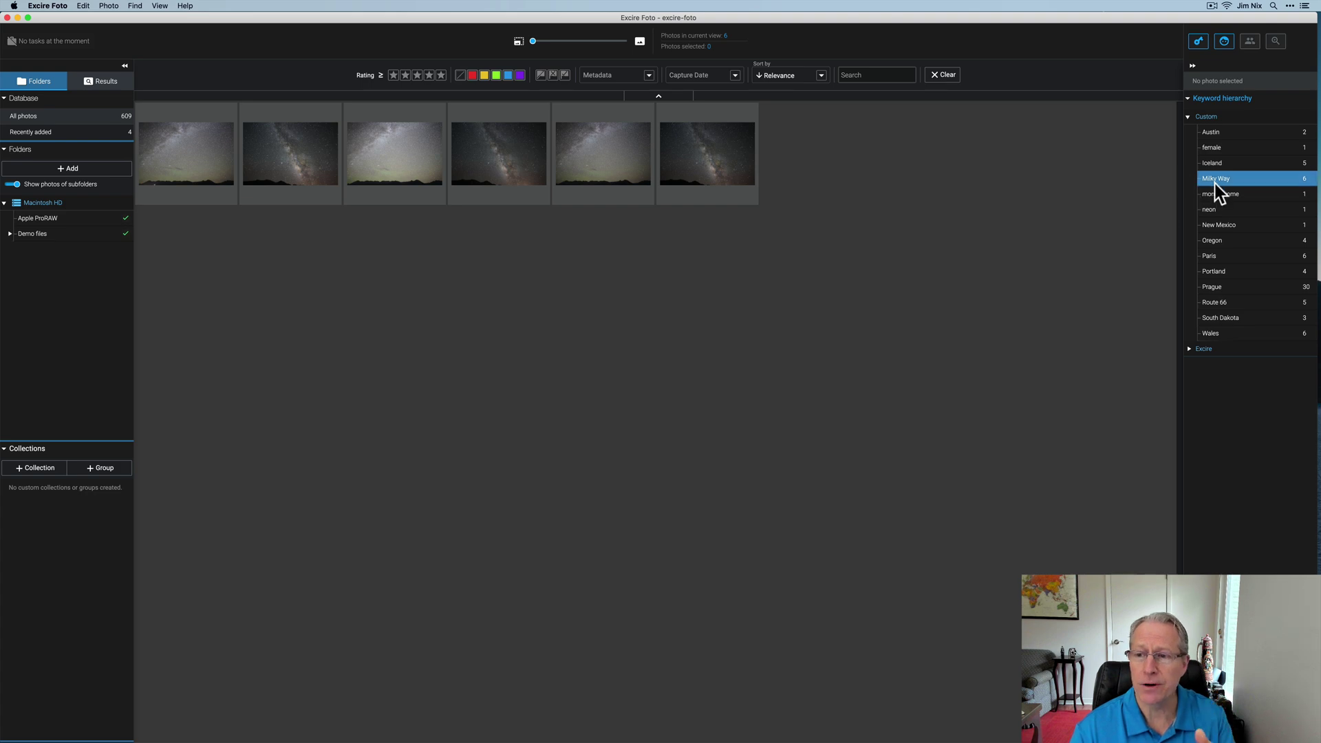
{"action": "left_click", "coordinate": [1213, 225]}
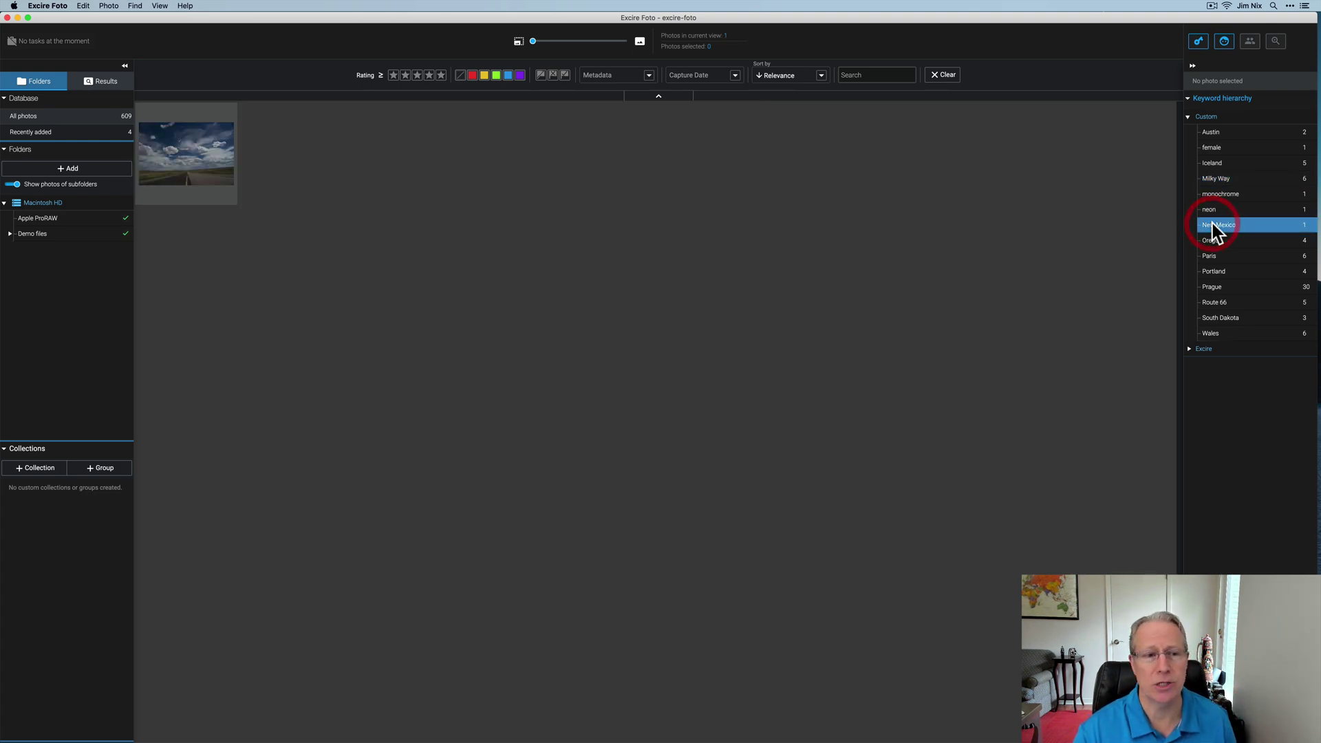
{"action": "left_click", "coordinate": [1213, 273]}
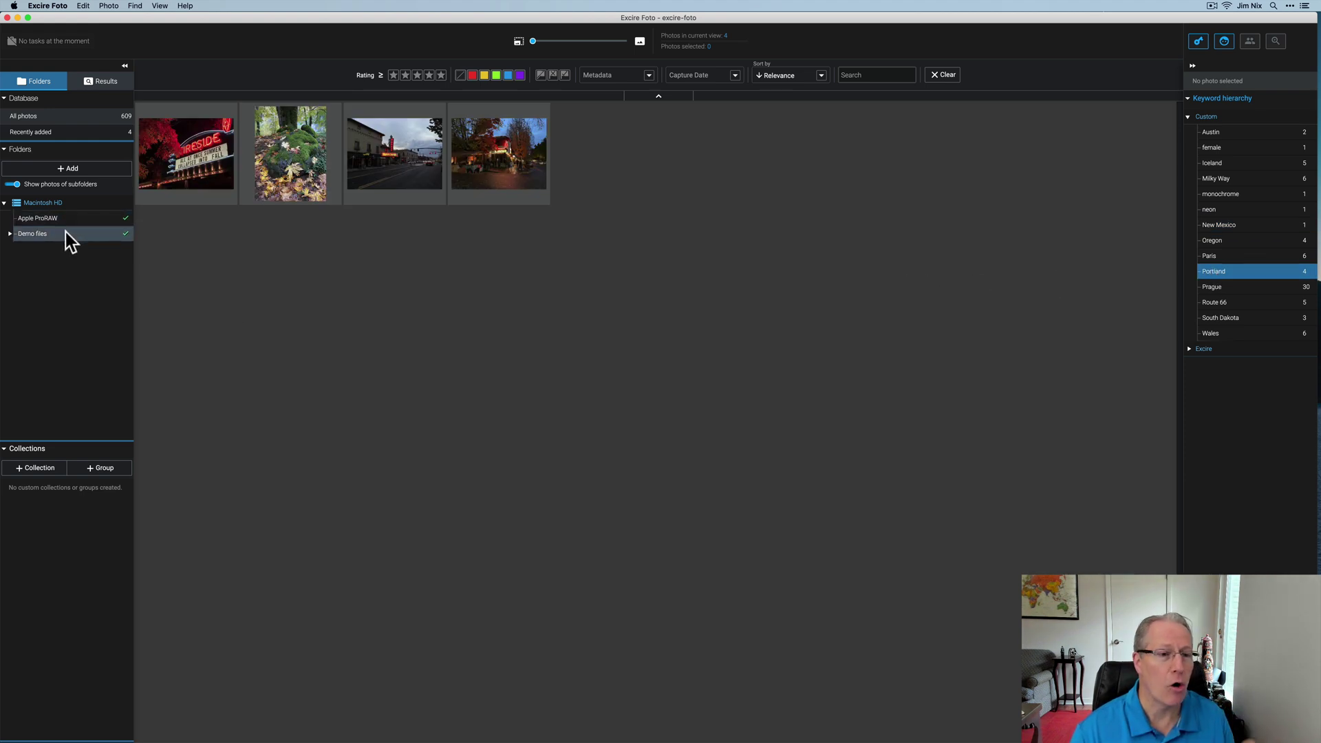
{"action": "left_click", "coordinate": [1241, 289]}
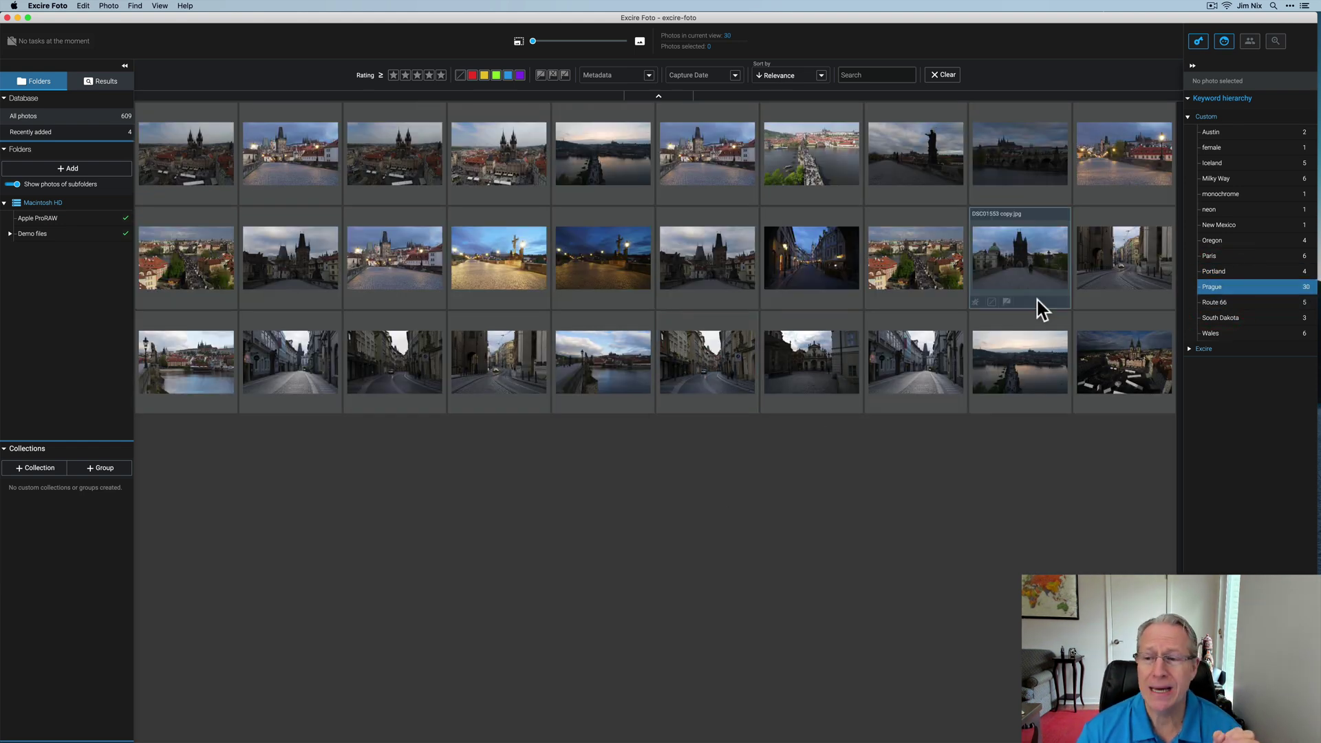
{"action": "left_click", "coordinate": [1189, 117]}
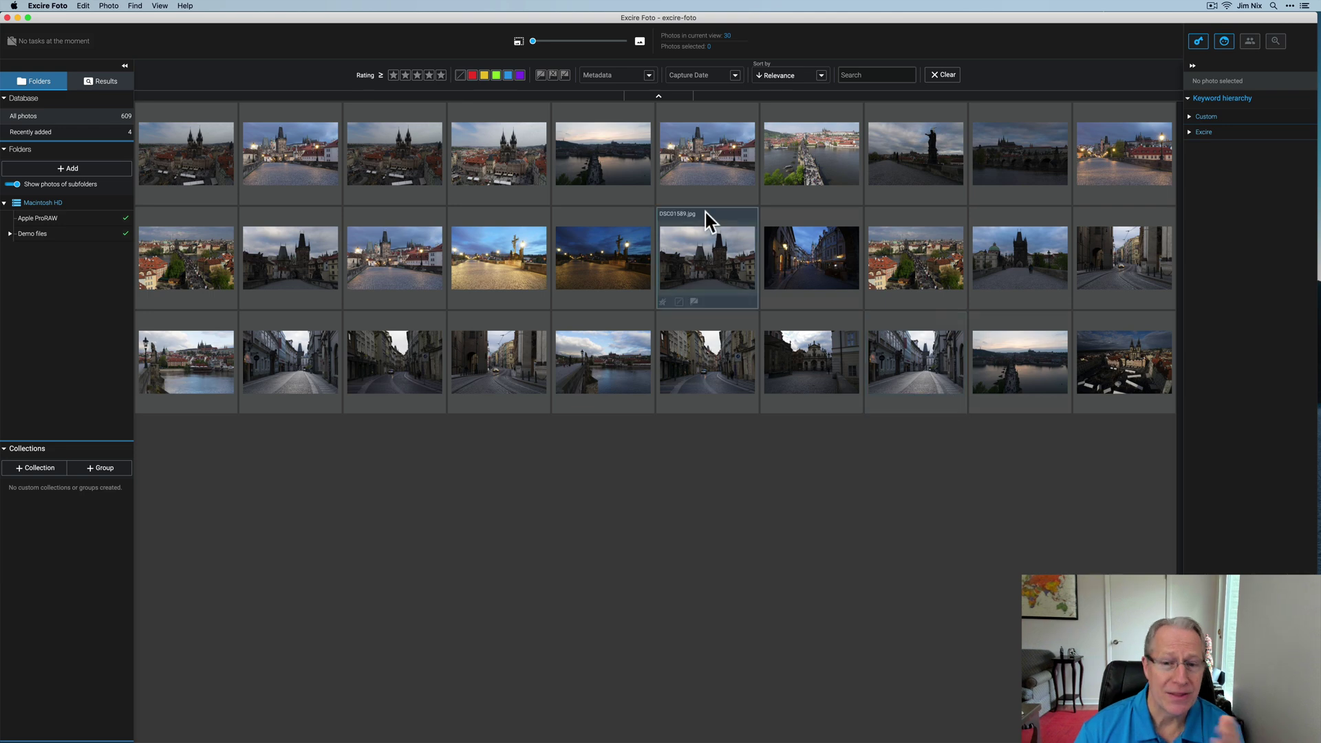
- Show the metadata of DSC01411 copy.jpg: SONY ILCE-7M2, 1/500 sec, f/9, ISO 100
{"action": "left_click", "coordinate": [692, 159]}
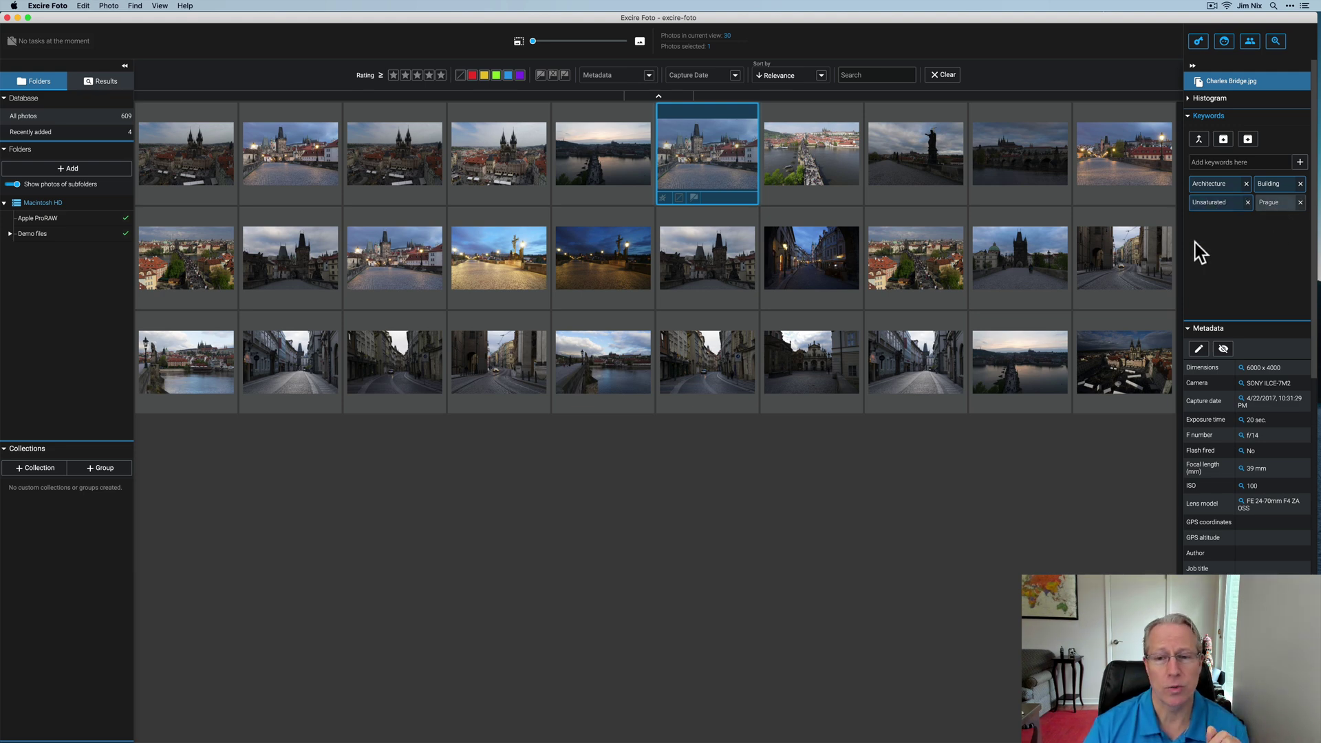
{"action": "left_click", "coordinate": [938, 275]}
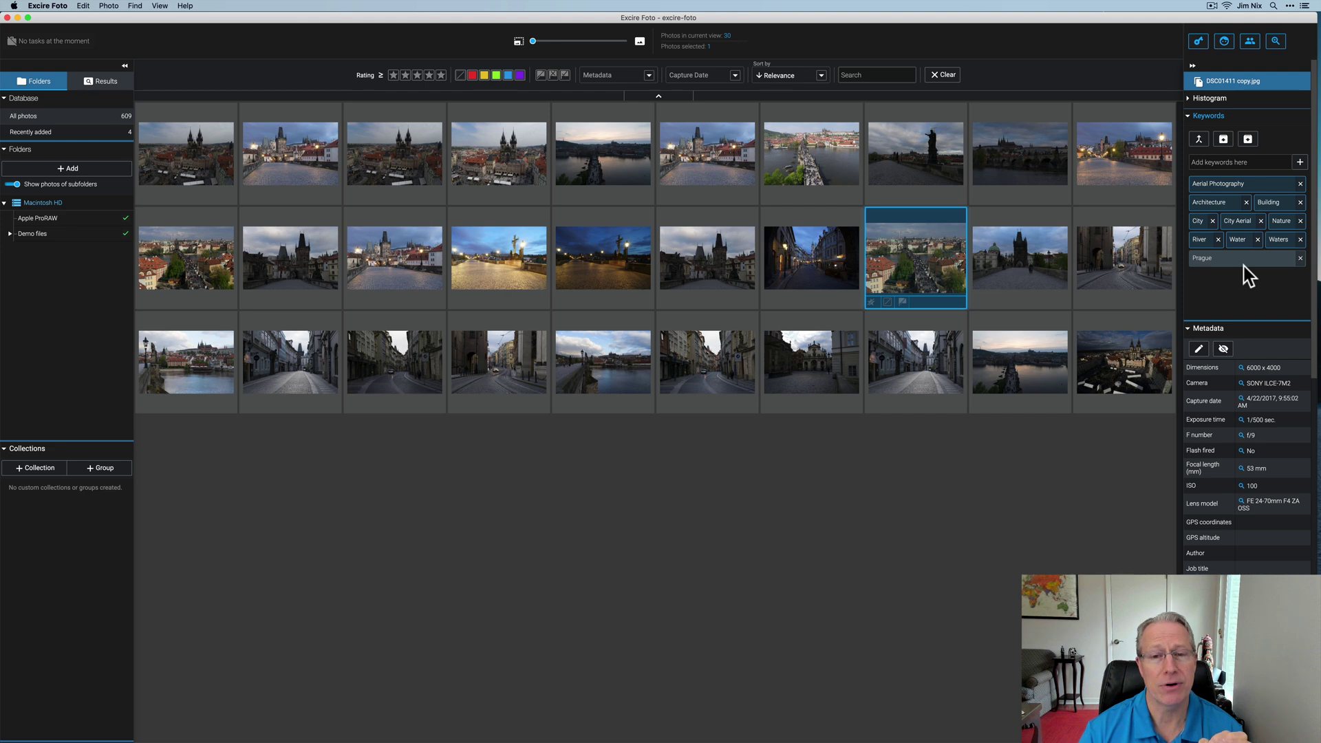
{"action": "left_click", "coordinate": [1204, 116]}
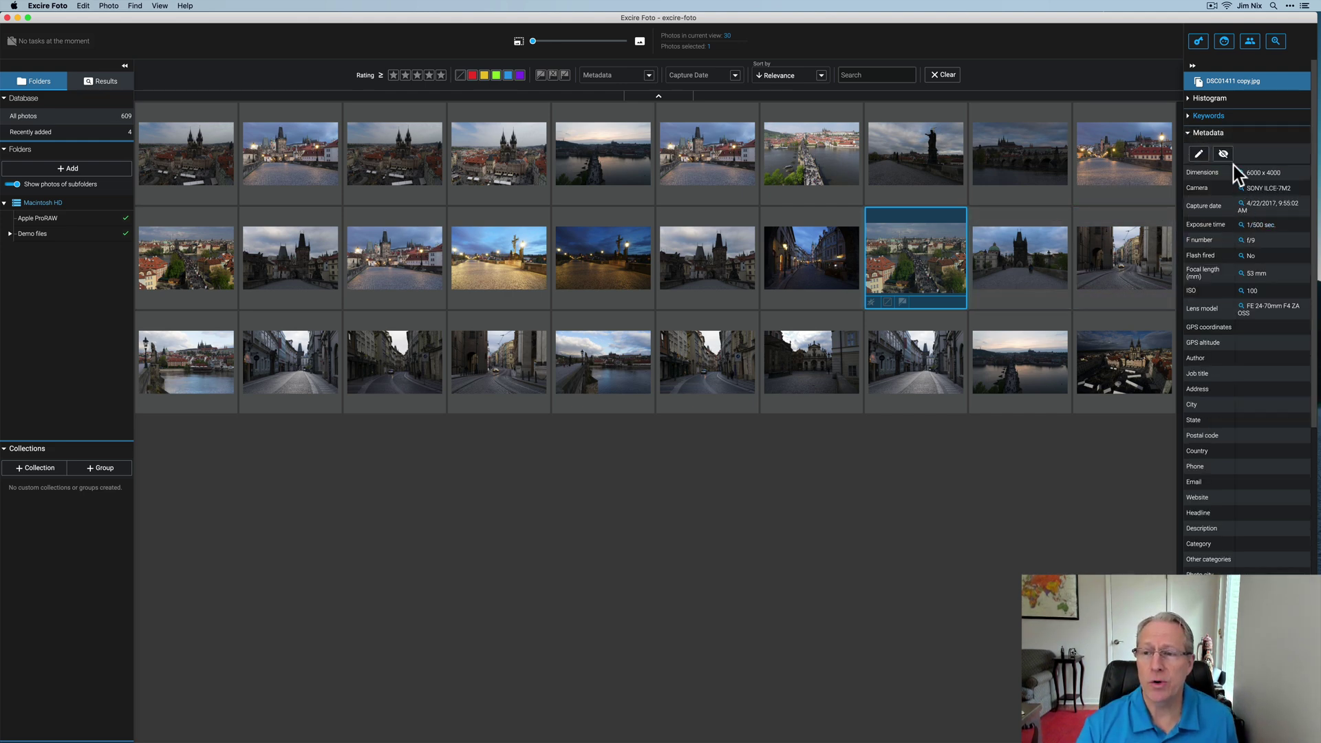
{"action": "left_click", "coordinate": [1198, 154]}
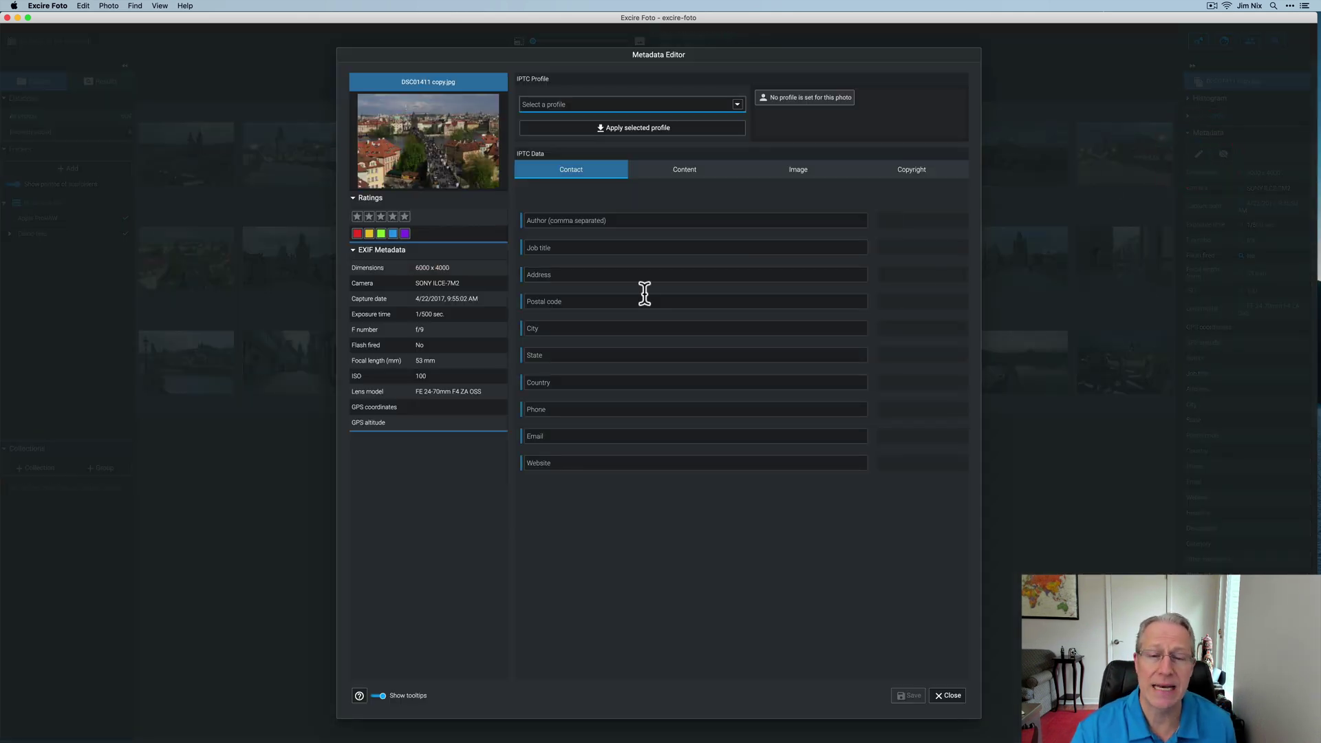
{"action": "left_click", "coordinate": [673, 173]}
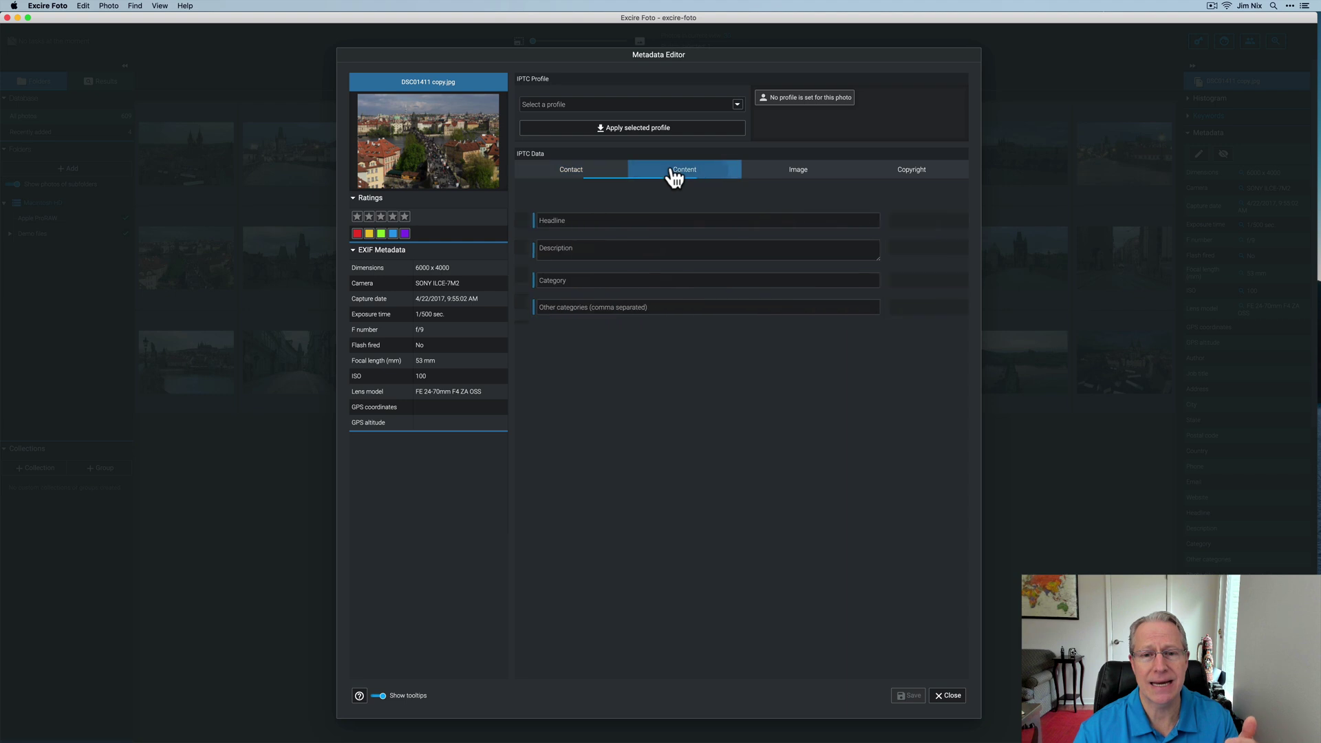
{"action": "left_click", "coordinate": [821, 177]}
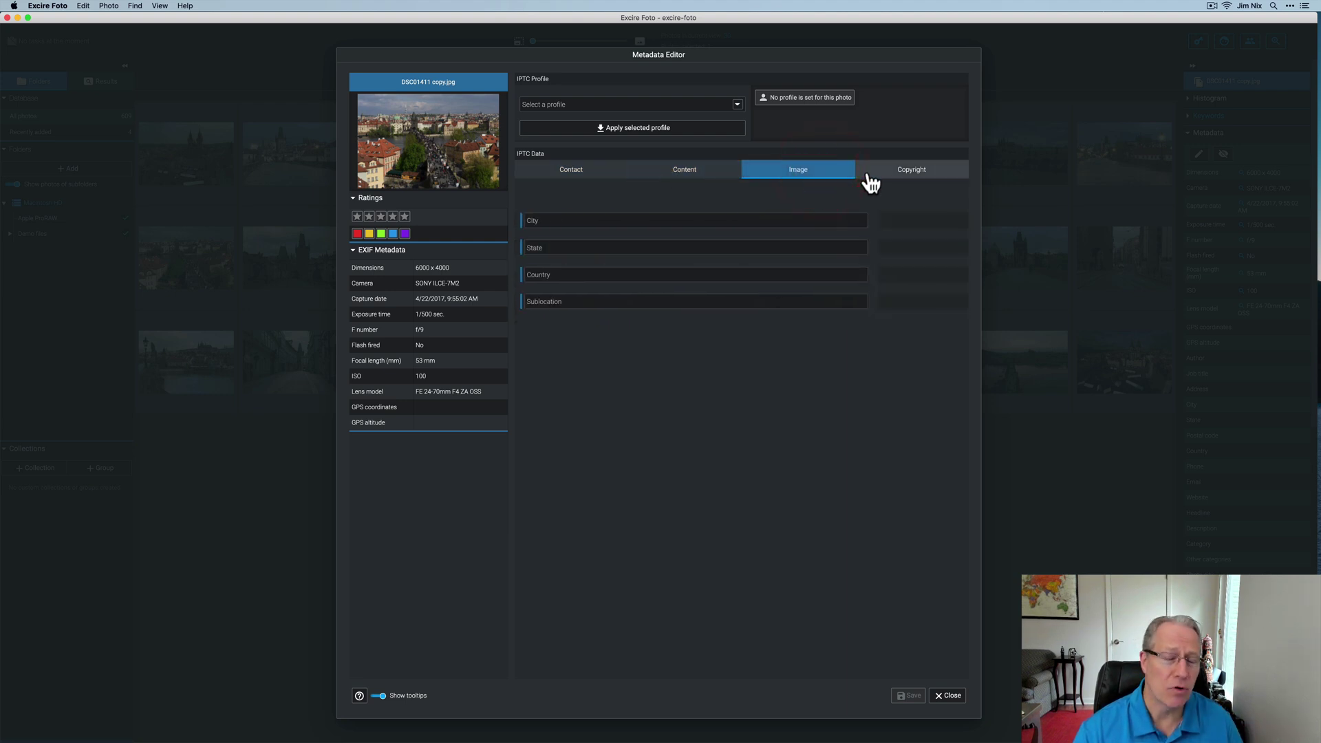
{"action": "left_click", "coordinate": [910, 180]}
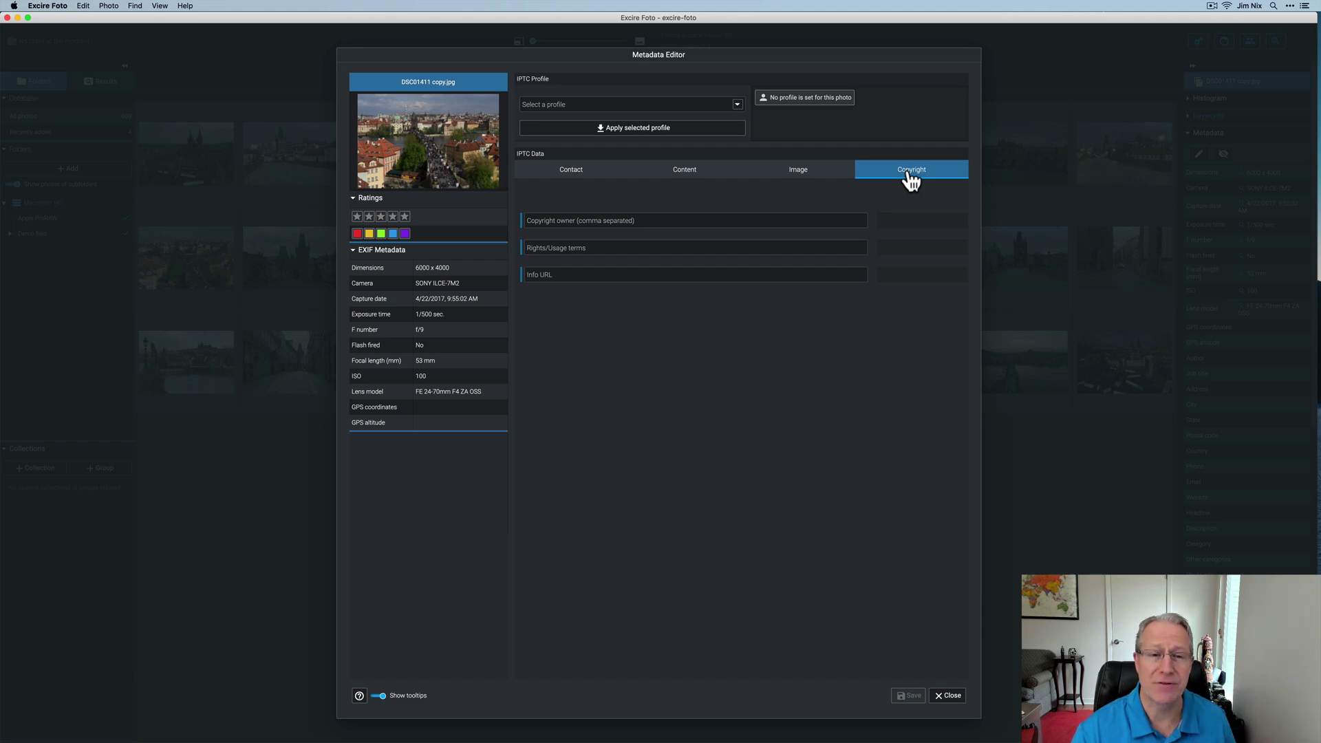
{"action": "left_click", "coordinate": [940, 696]}
{"action": "mouse_move", "coordinate": [1093, 274]}
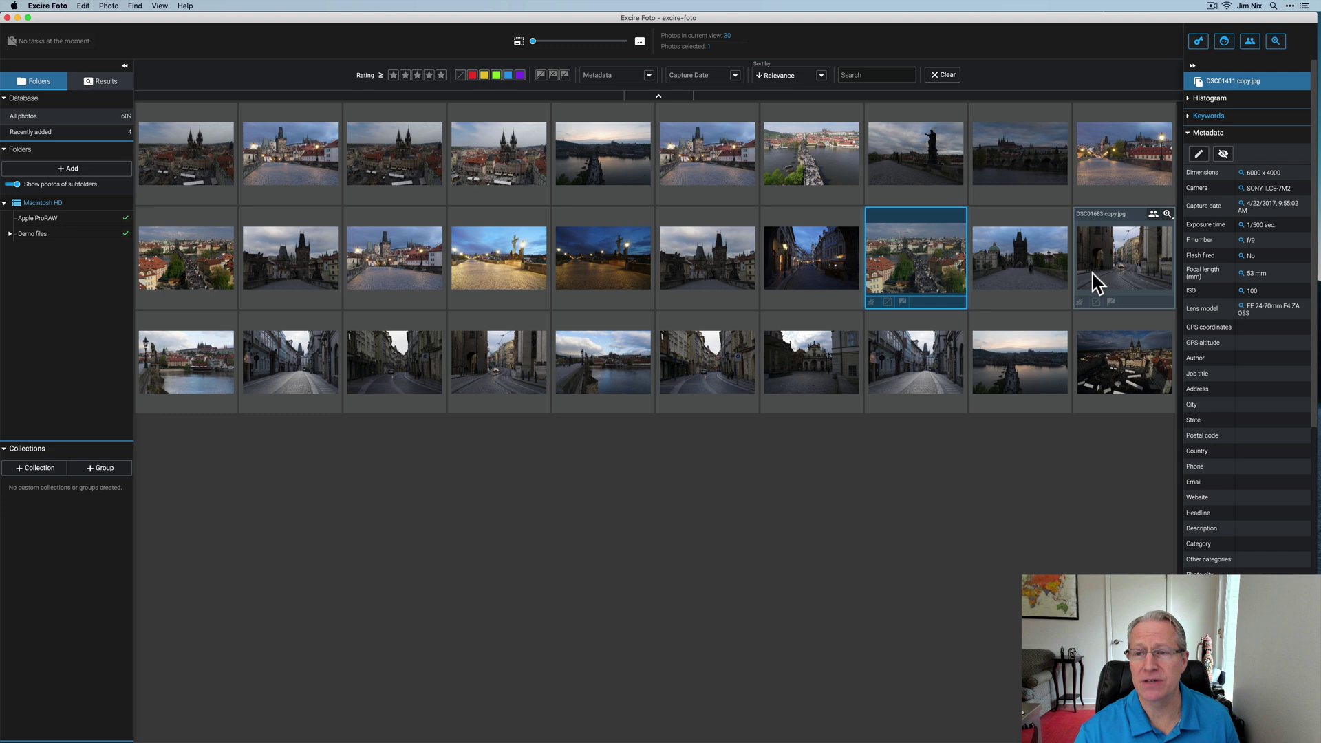
- Search Demo files by keyword Aerial Photography, replacing the leftover Route 66 keyword
{"action": "left_click", "coordinate": [53, 233]}
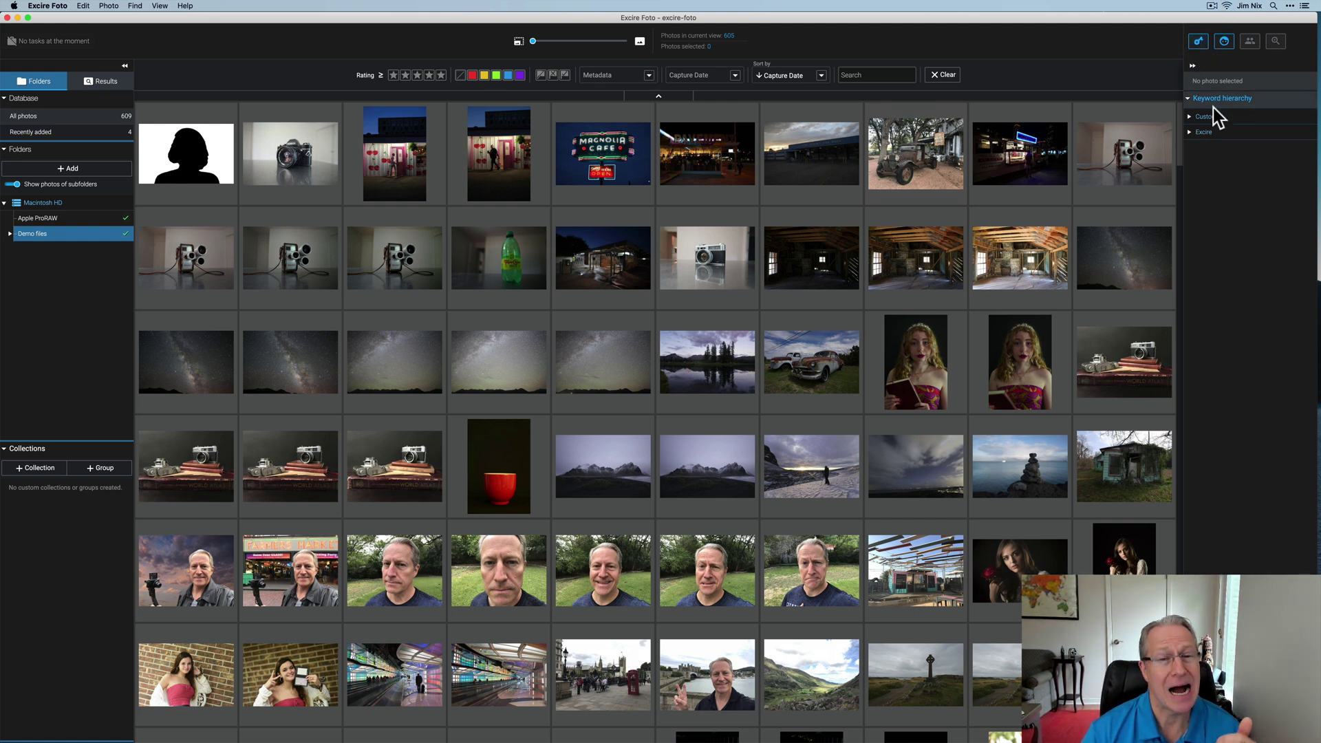
{"action": "left_click", "coordinate": [1199, 43]}
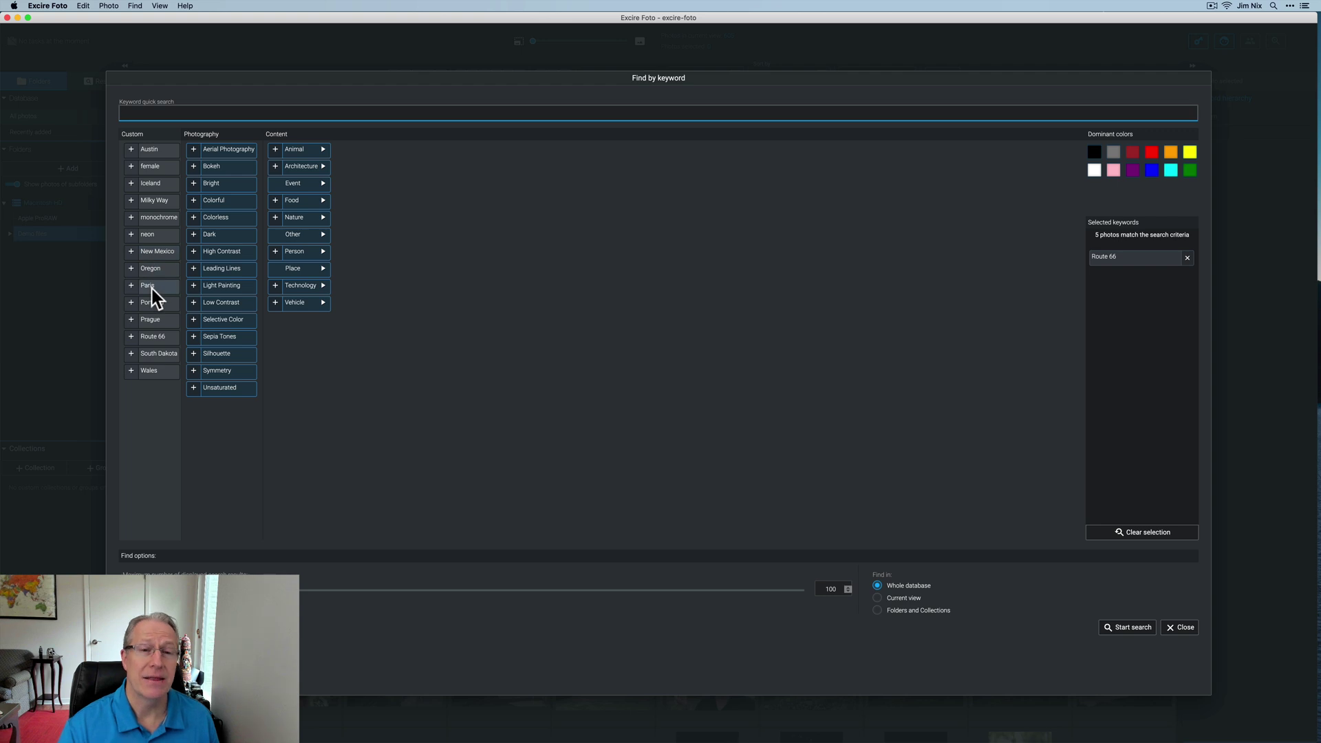
{"action": "left_click", "coordinate": [195, 149]}
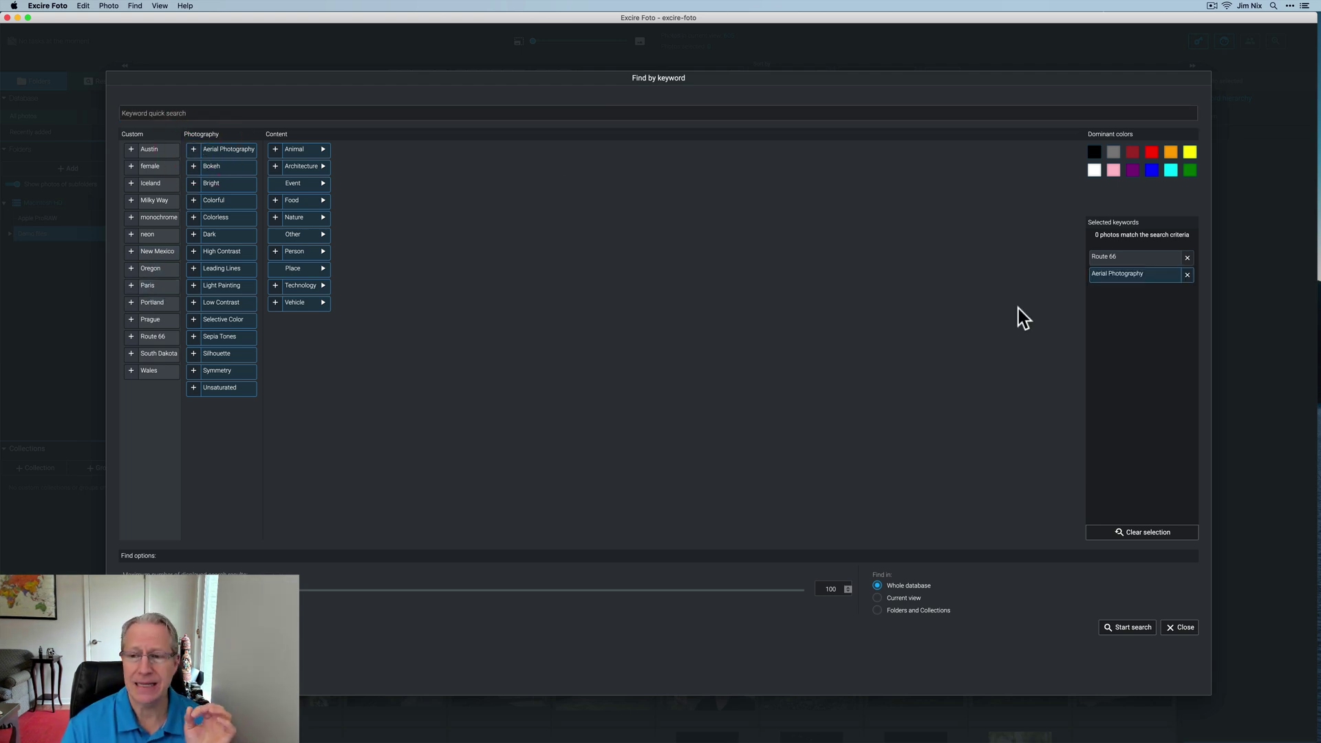
{"action": "left_click", "coordinate": [1188, 258]}
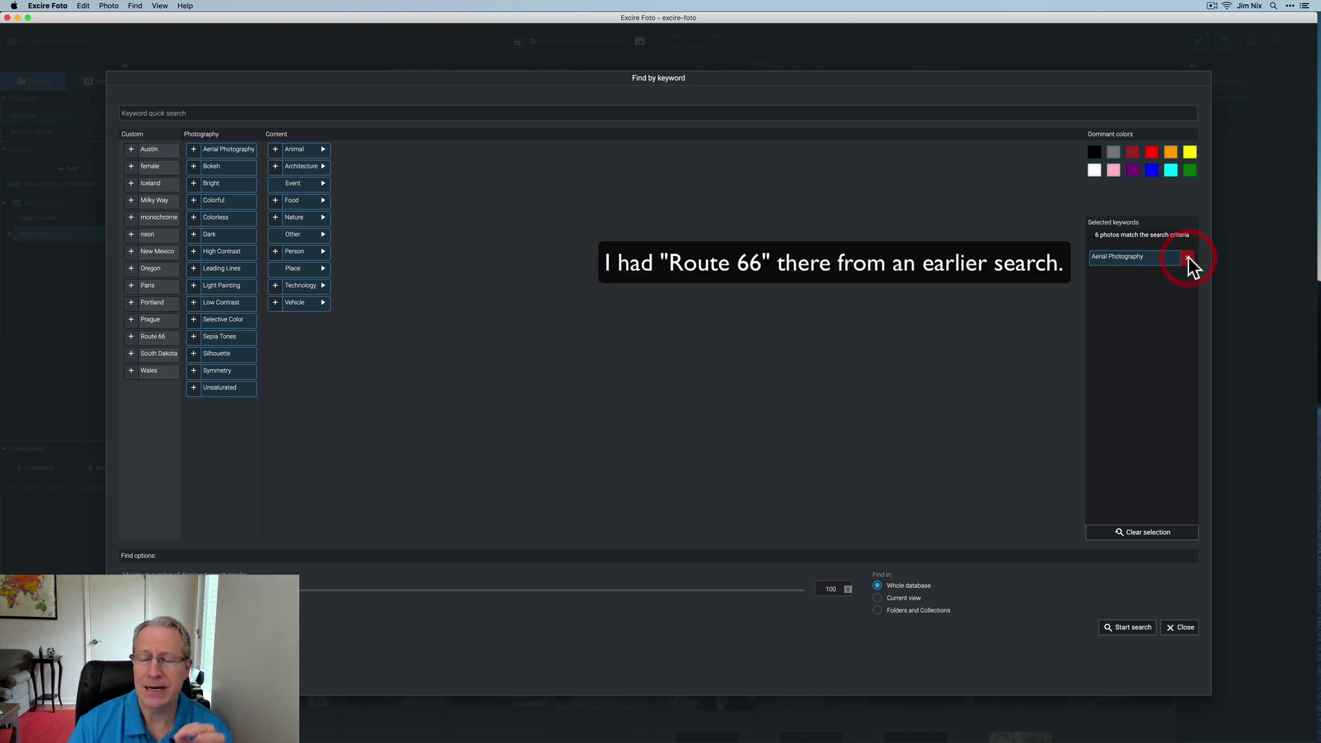
{"action": "left_click", "coordinate": [1125, 627]}
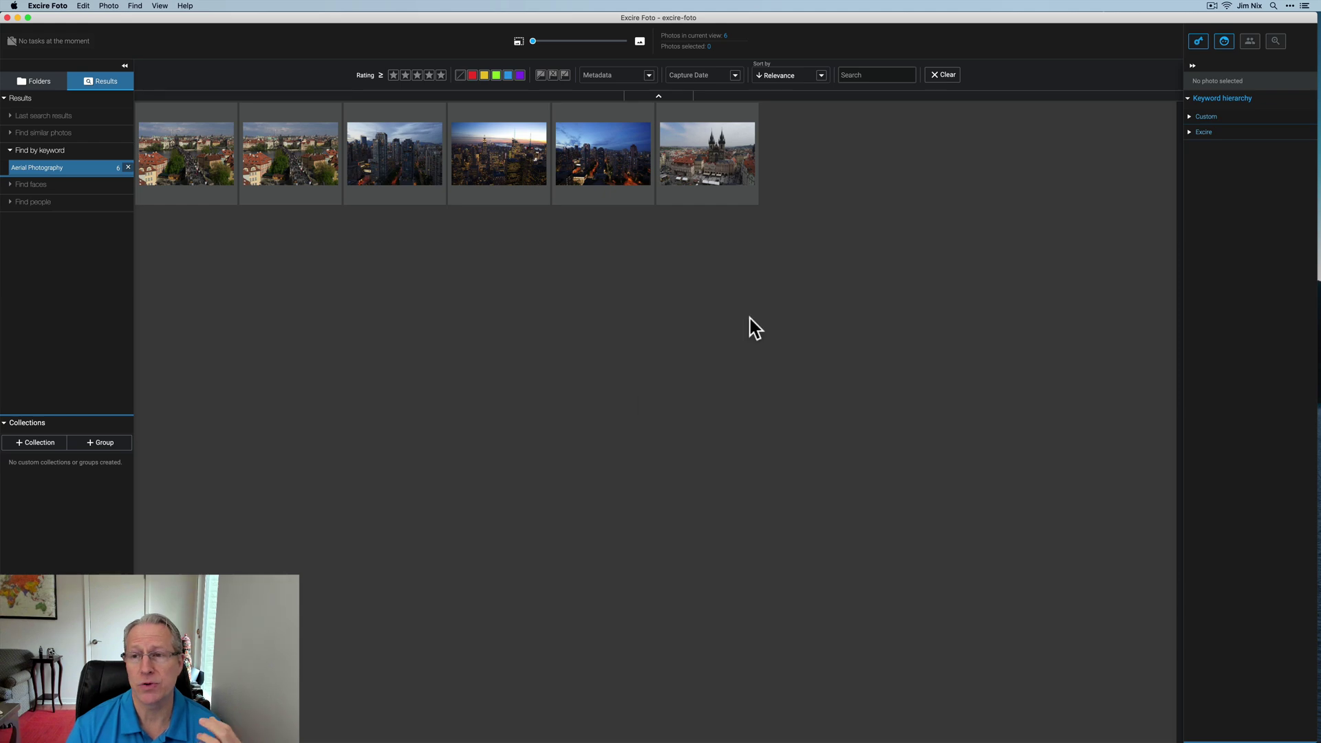
- Refine the search to Aerial Photography photos with blue as a dominant colour
{"action": "left_click", "coordinate": [1198, 41]}
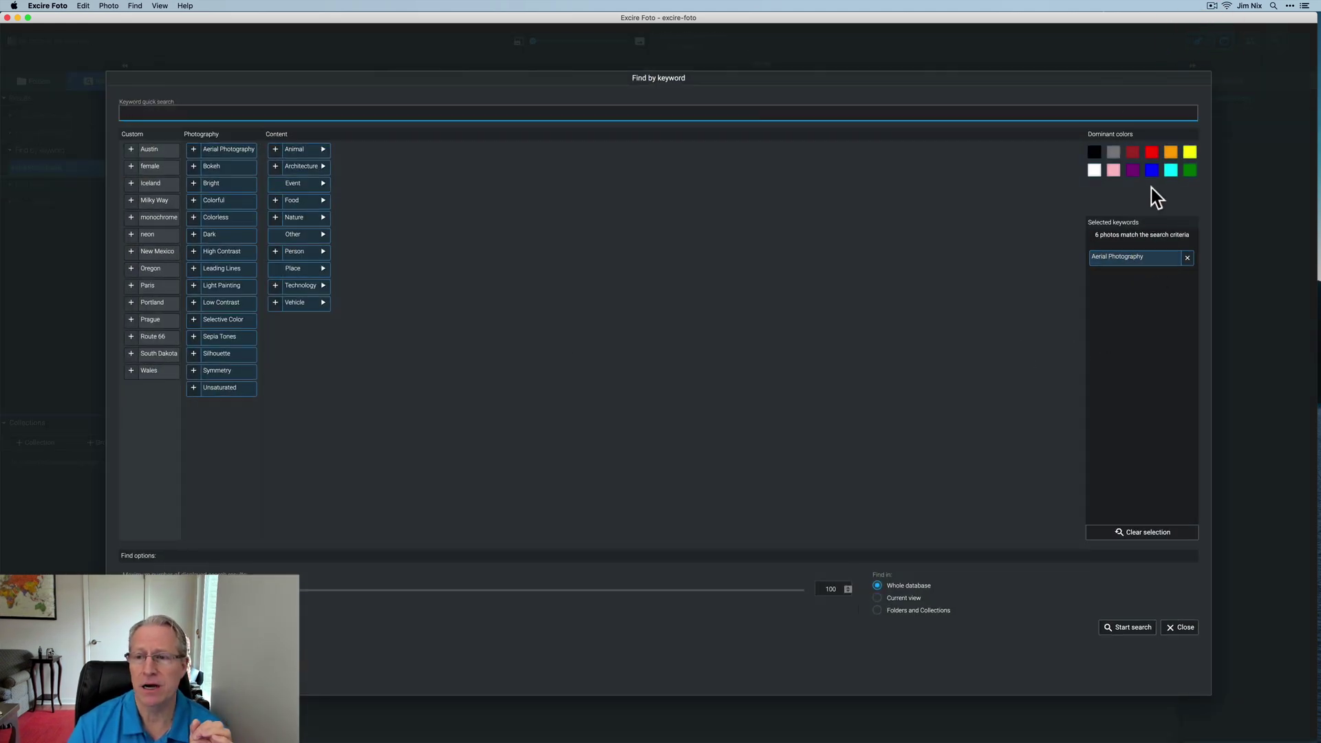
{"action": "left_click", "coordinate": [1153, 171]}
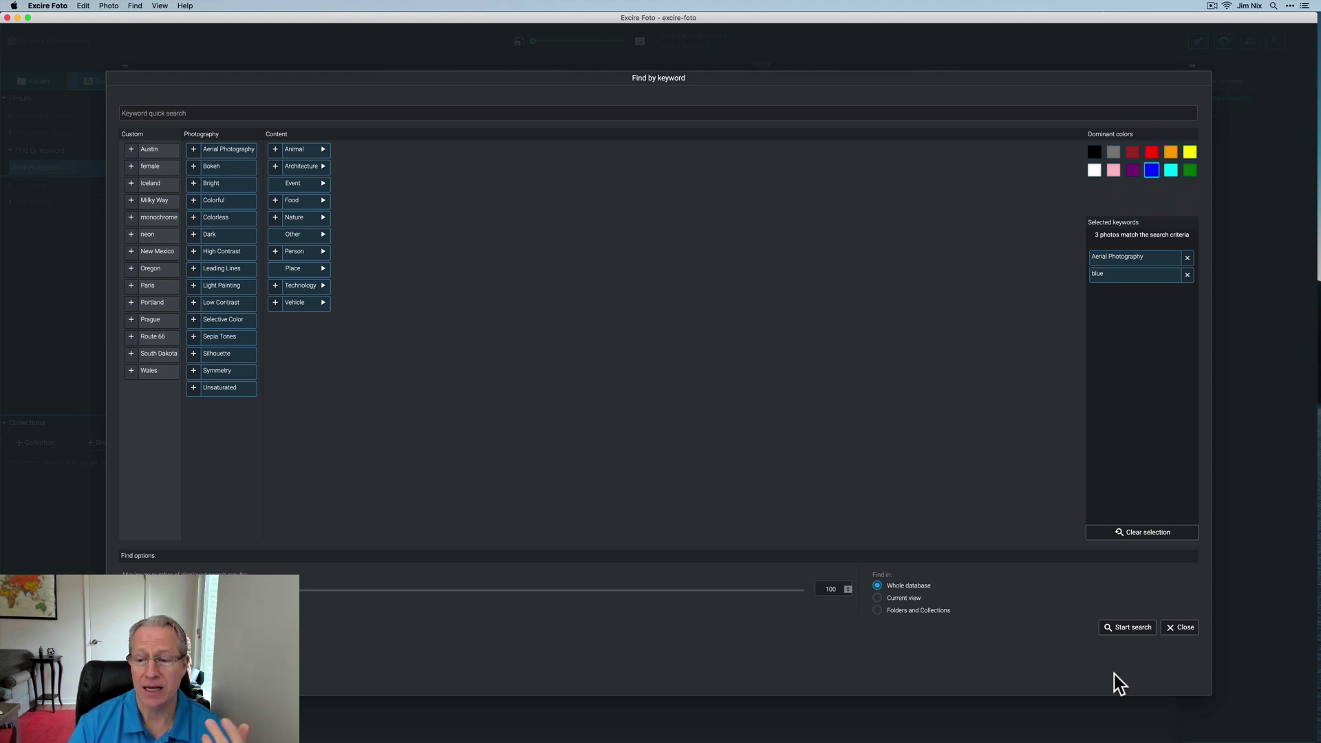
{"action": "left_click", "coordinate": [1130, 629]}
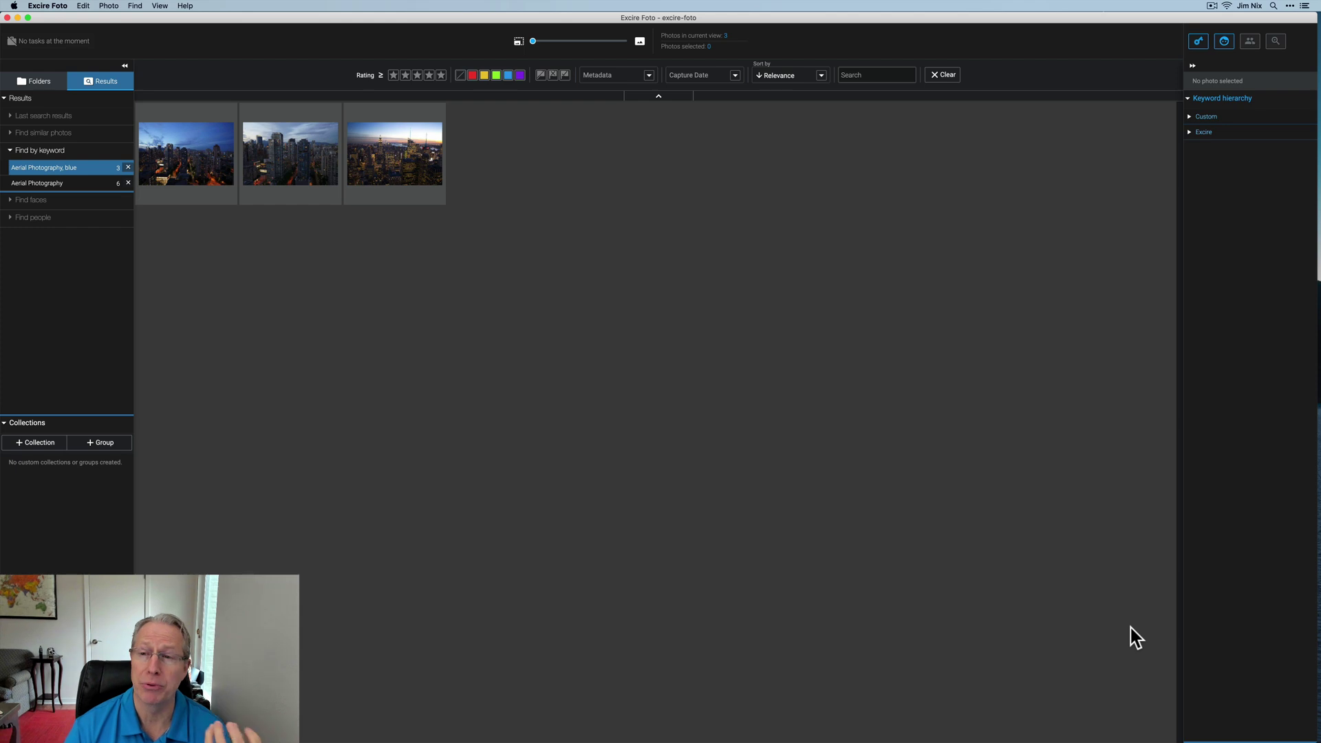
- Search for red-dominant photos only, finding 4, and reopen Find by keyword
{"action": "left_click", "coordinate": [1203, 41]}
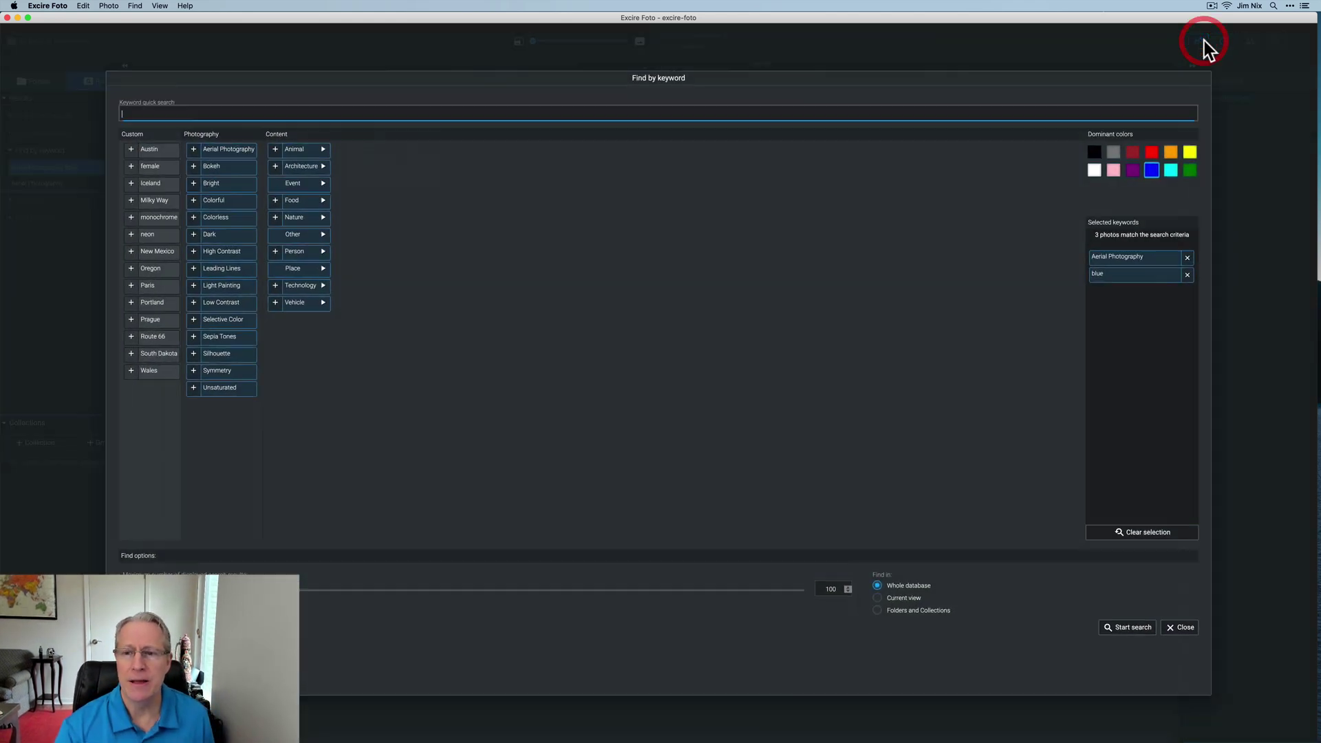
{"action": "left_click", "coordinate": [1147, 153]}
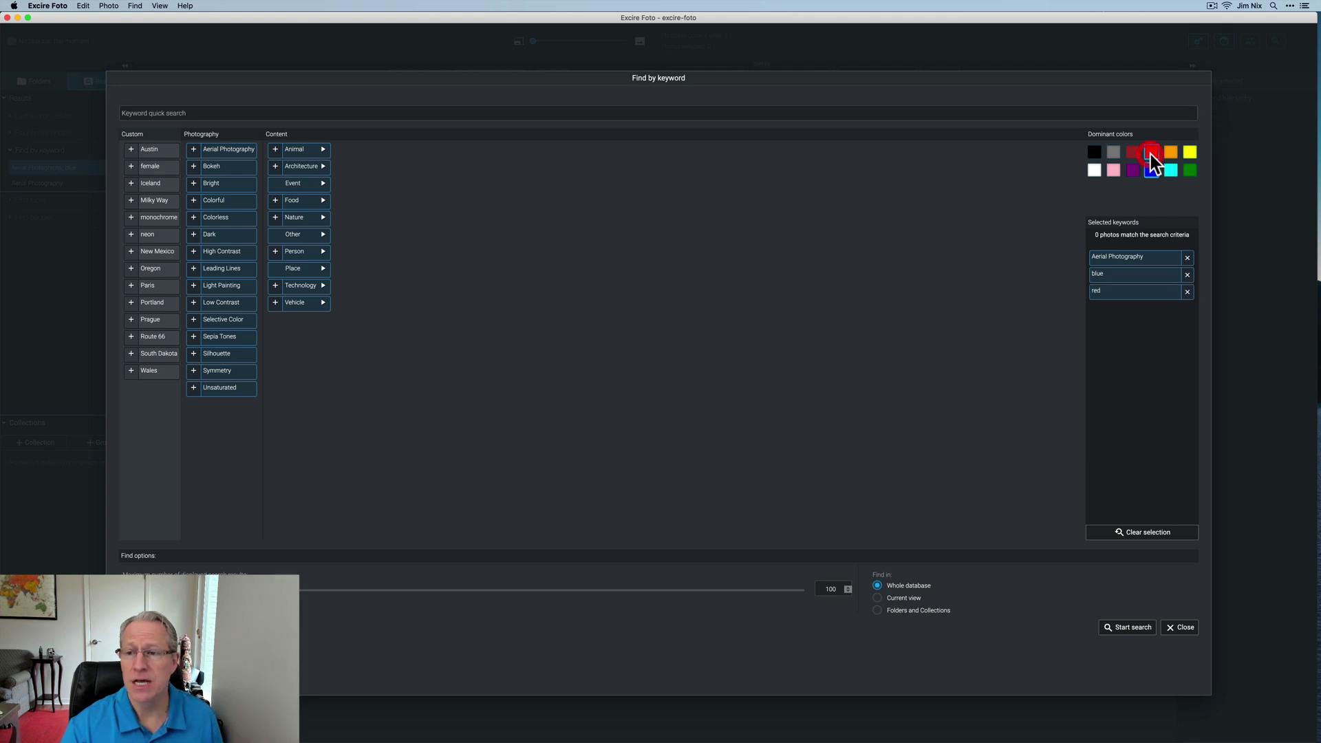
{"action": "left_click", "coordinate": [1189, 275]}
{"action": "left_click", "coordinate": [1189, 259]}
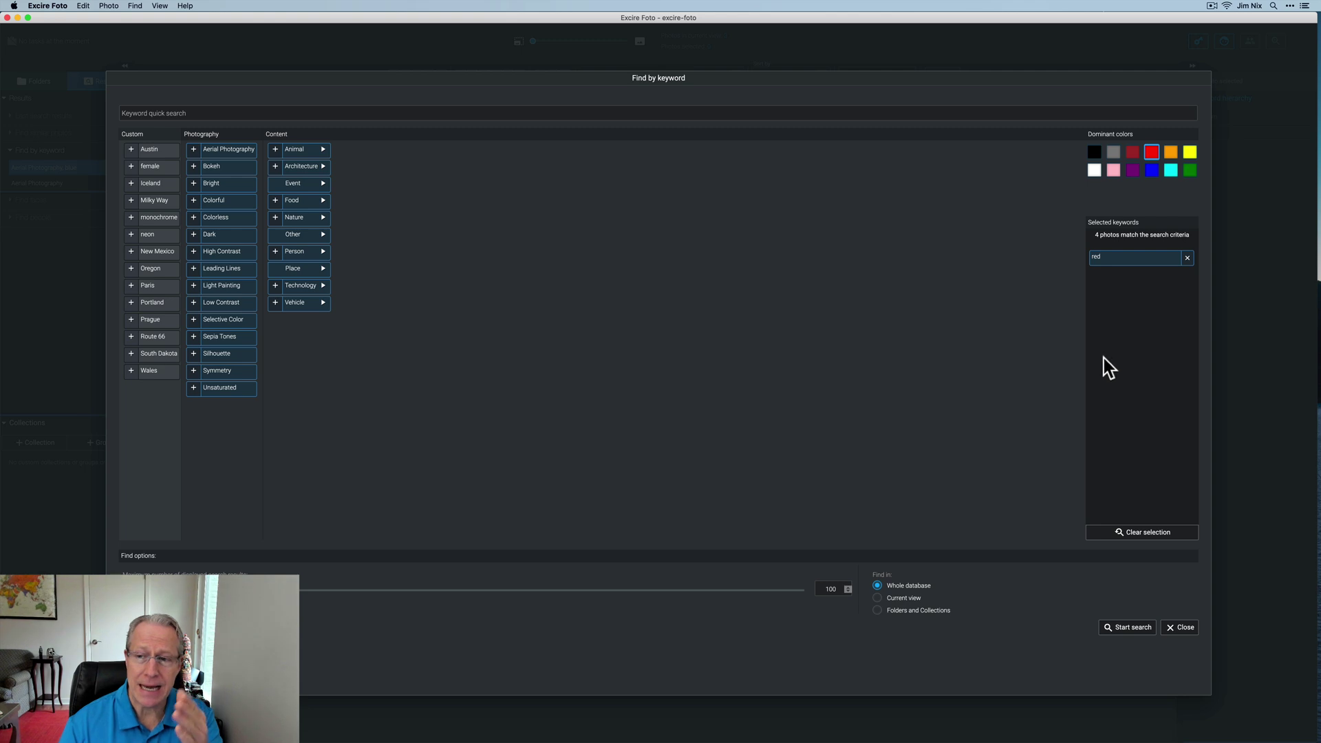
{"action": "left_click", "coordinate": [1121, 627]}
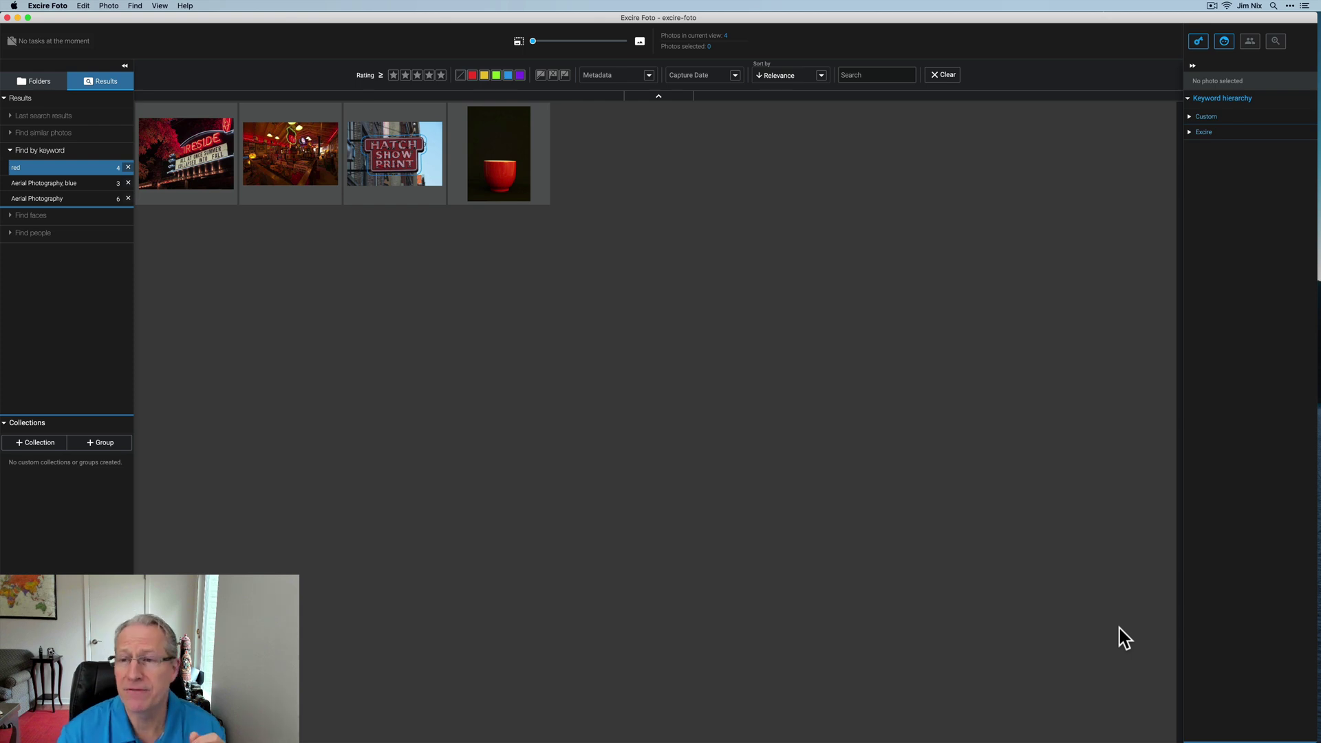
{"action": "left_click", "coordinate": [1199, 43]}
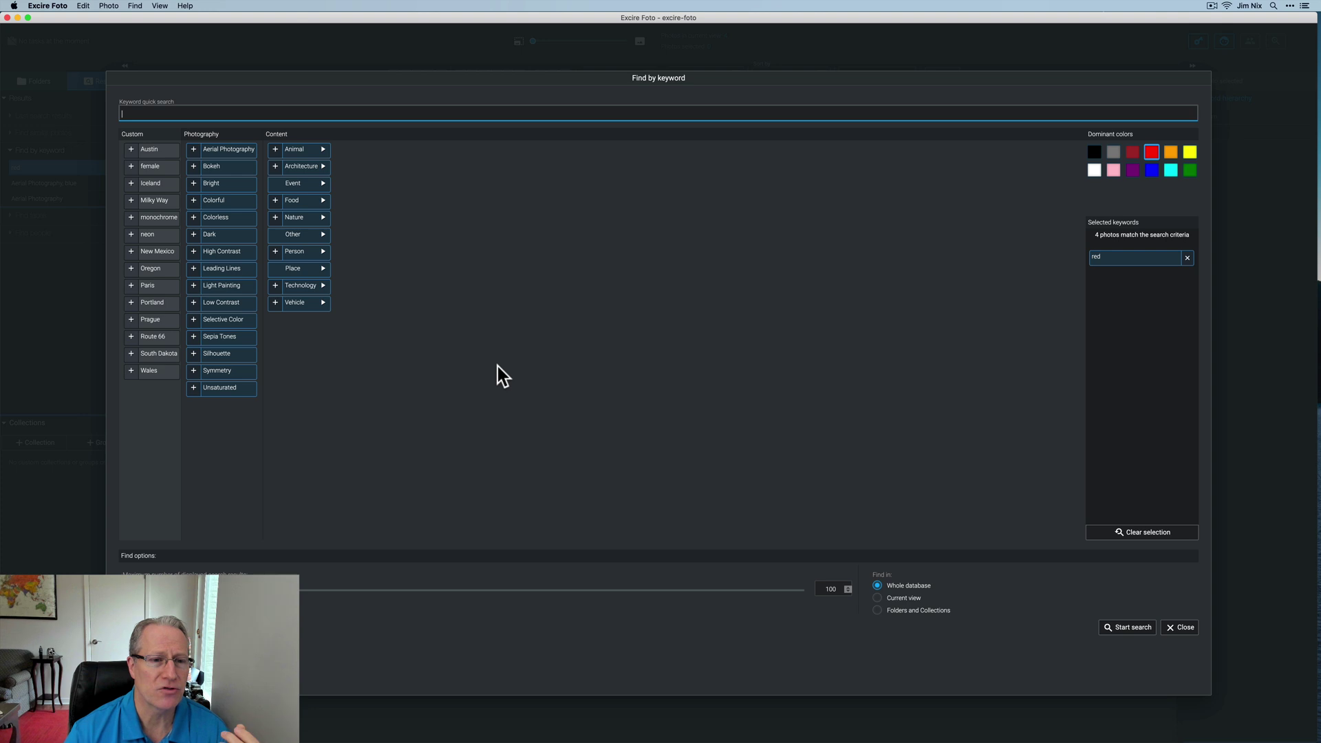
- Swap the red criterion for the Nature keyword and run the search, returning 100 photos
{"action": "left_click", "coordinate": [276, 217]}
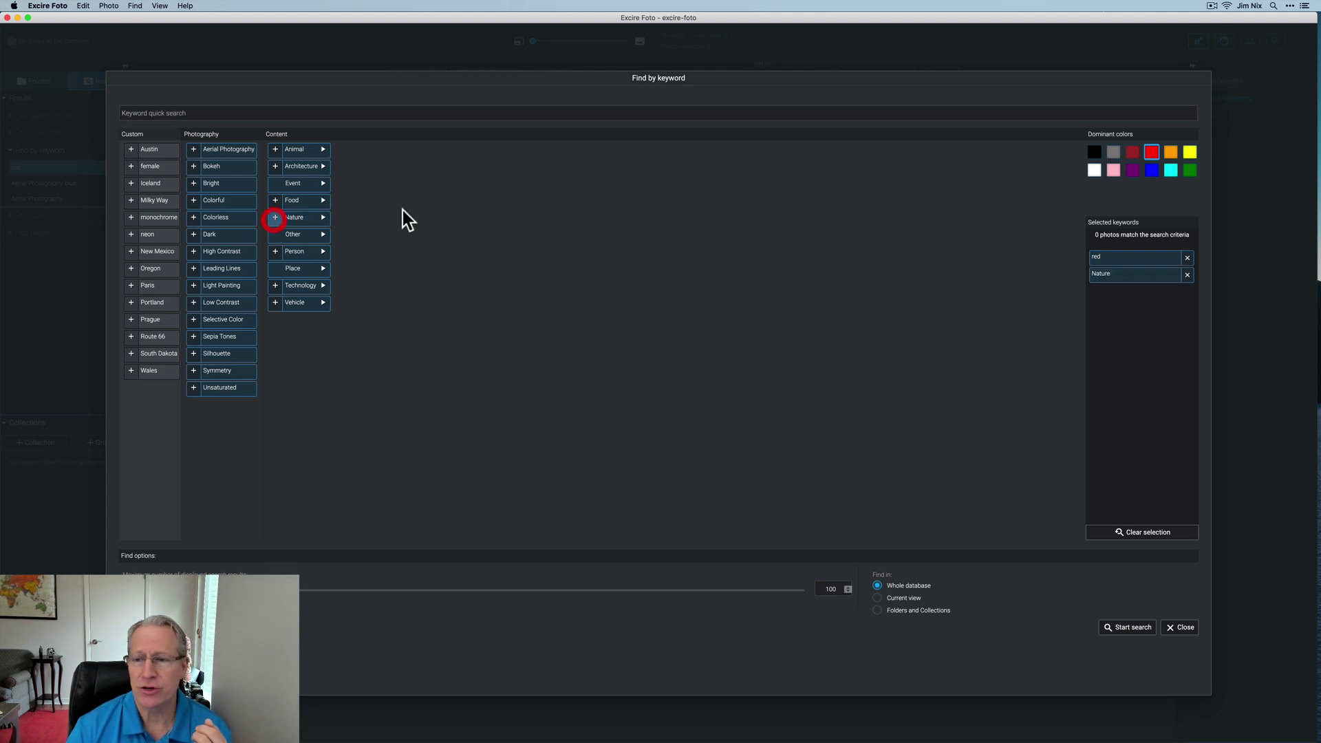
{"action": "left_click", "coordinate": [1189, 258]}
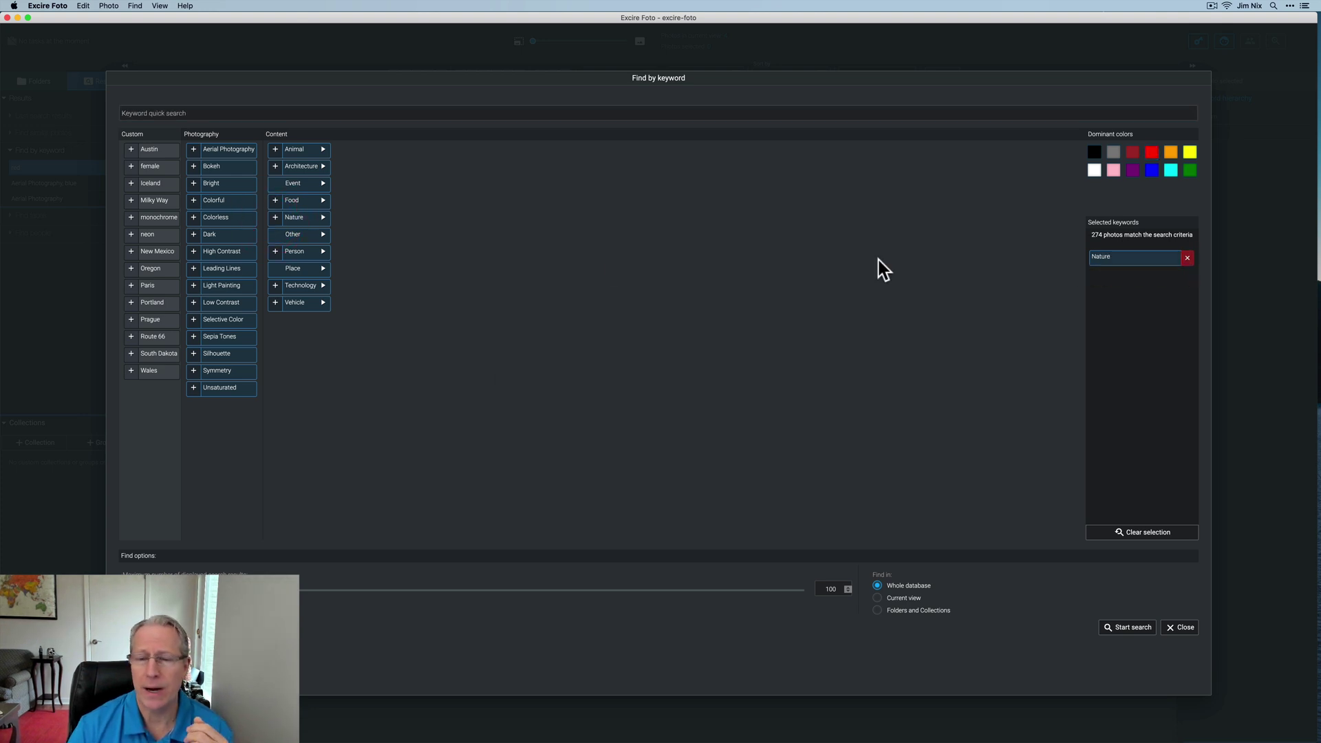
{"action": "left_click", "coordinate": [320, 216]}
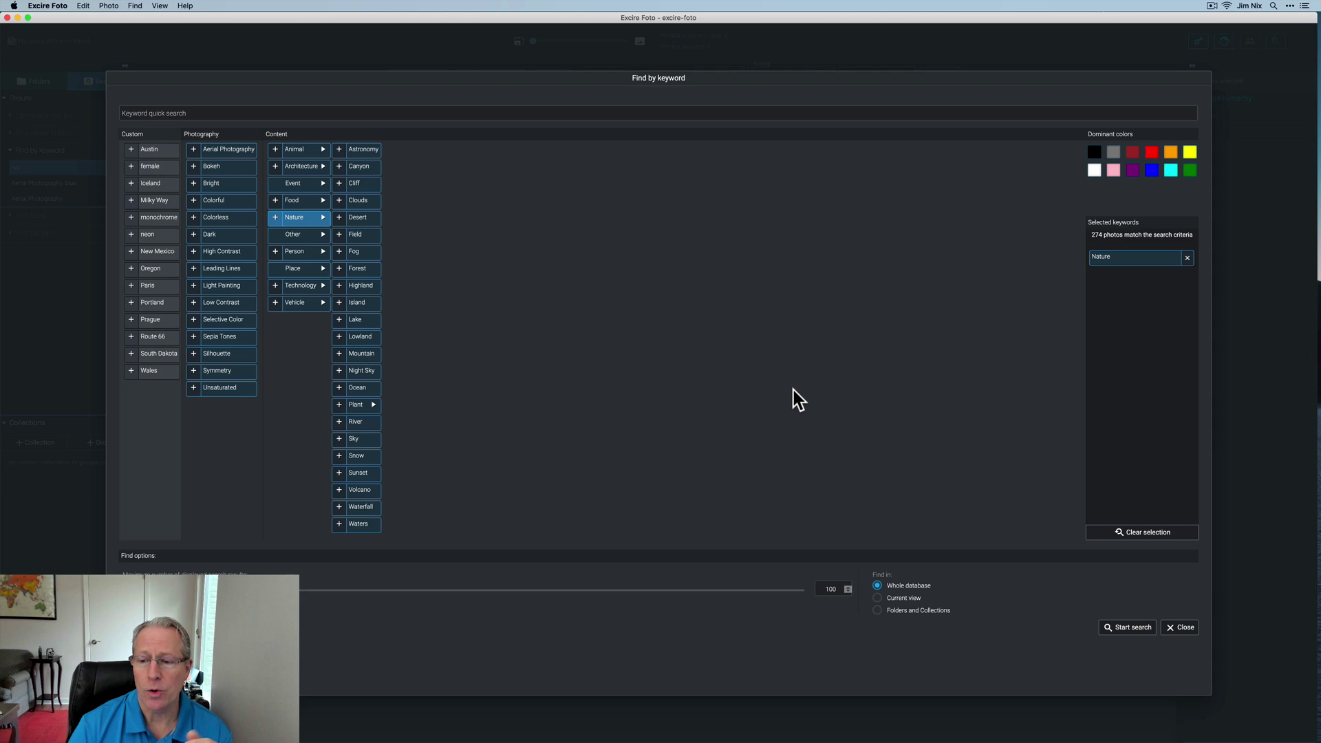
{"action": "left_click", "coordinate": [1132, 628]}
{"action": "scroll", "coordinate": [770, 408], "scroll_direction": "down", "scroll_amount": 2}
{"action": "scroll", "coordinate": [769, 409], "scroll_direction": "down", "scroll_amount": 5}
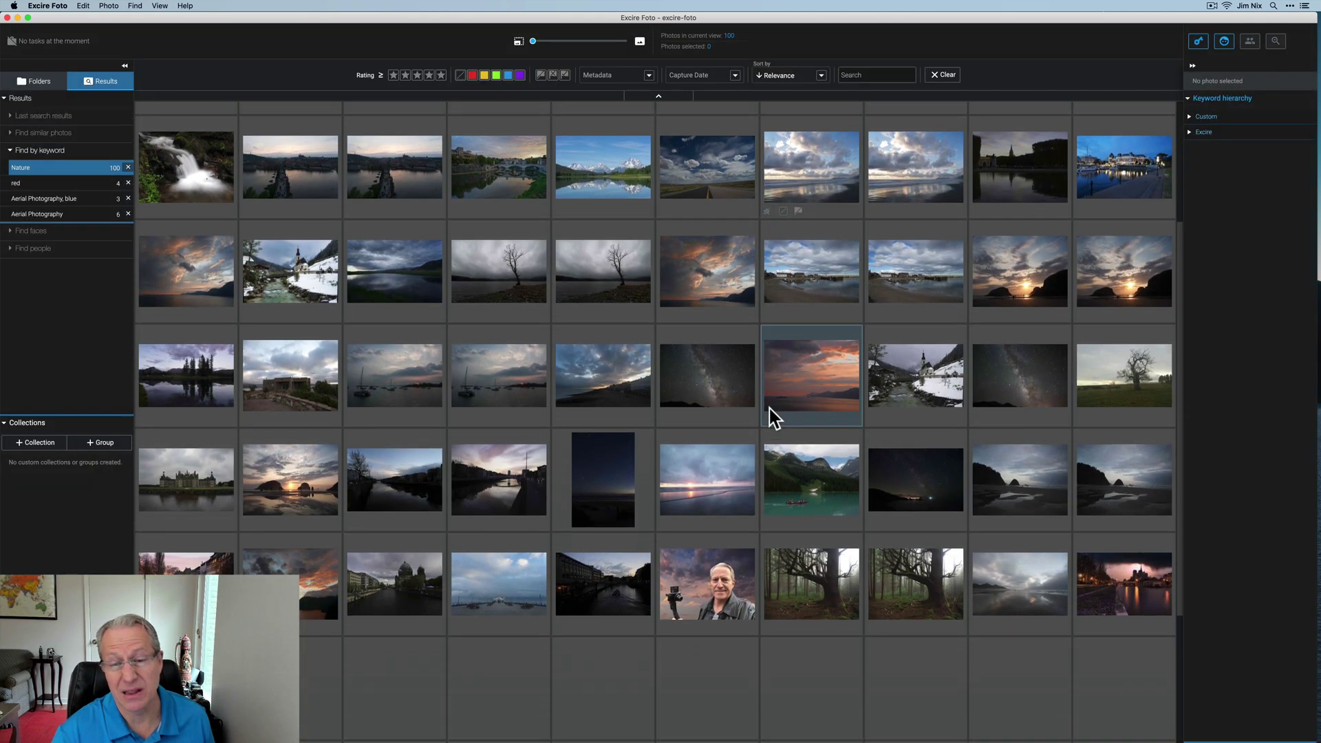
{"action": "scroll", "coordinate": [769, 409], "scroll_direction": "up", "scroll_amount": 6}
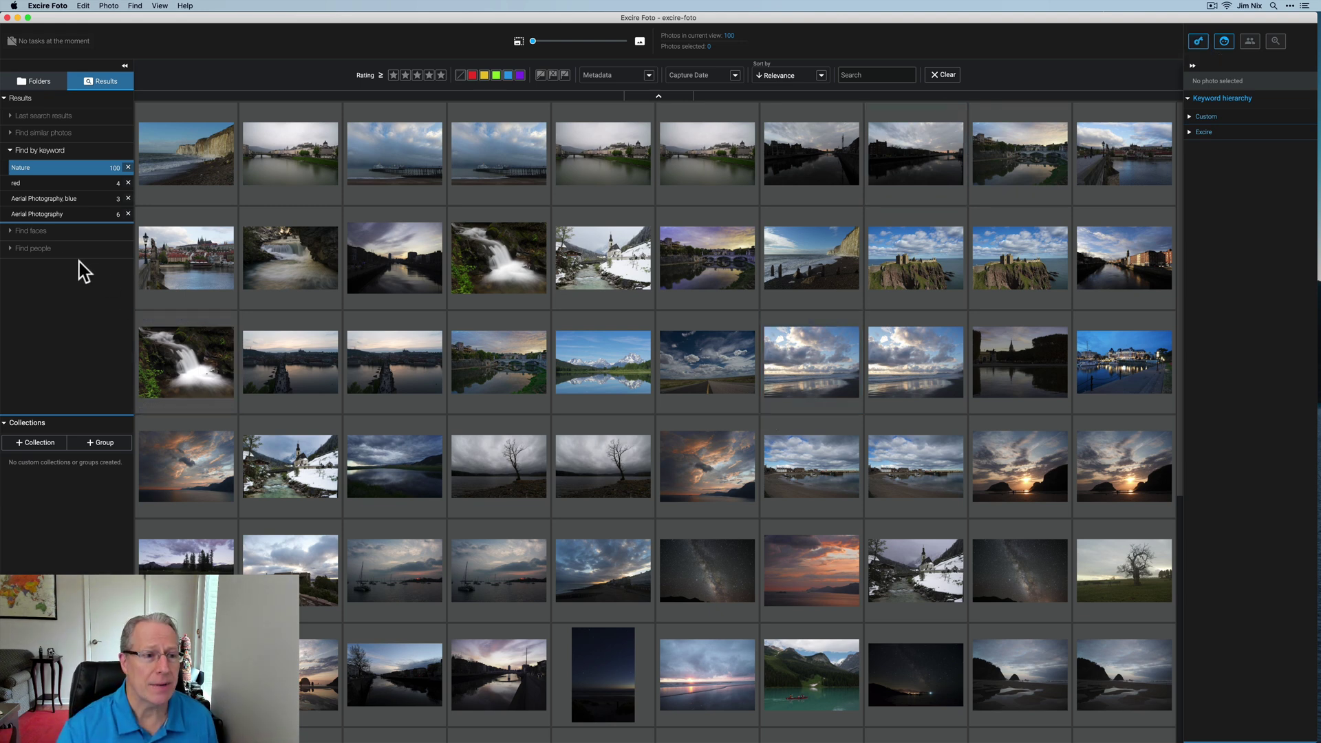
- Return to the Demo files folder and choose Teenager/Young Adult in Find faces
{"action": "left_click", "coordinate": [20, 84]}
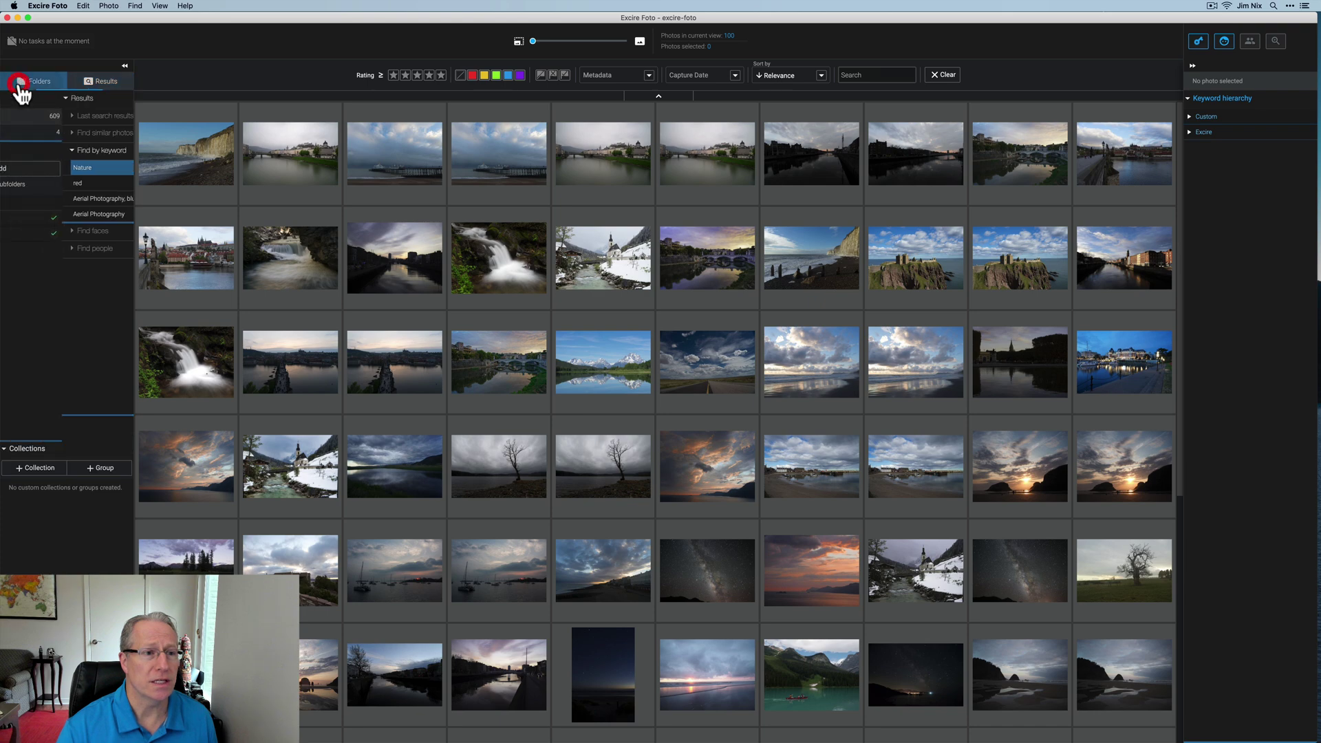
{"action": "left_click", "coordinate": [43, 233]}
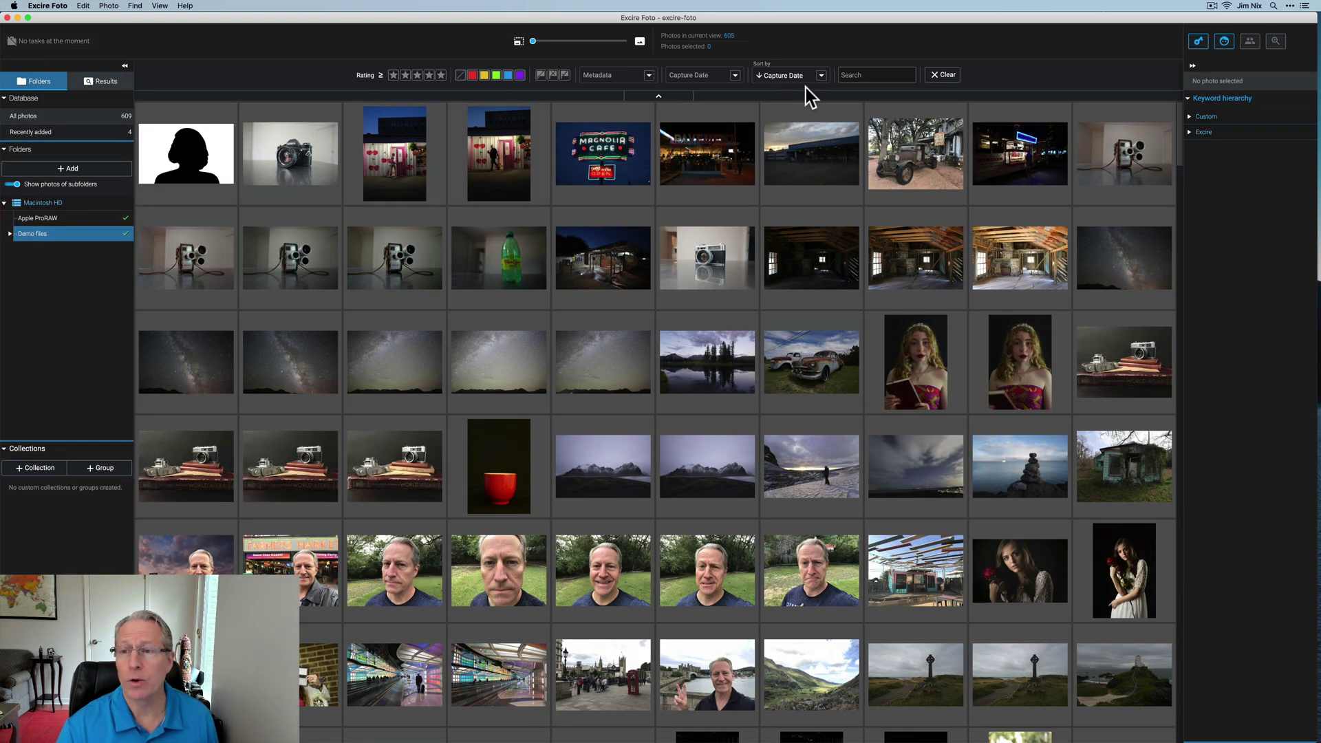
{"action": "left_click", "coordinate": [1225, 43]}
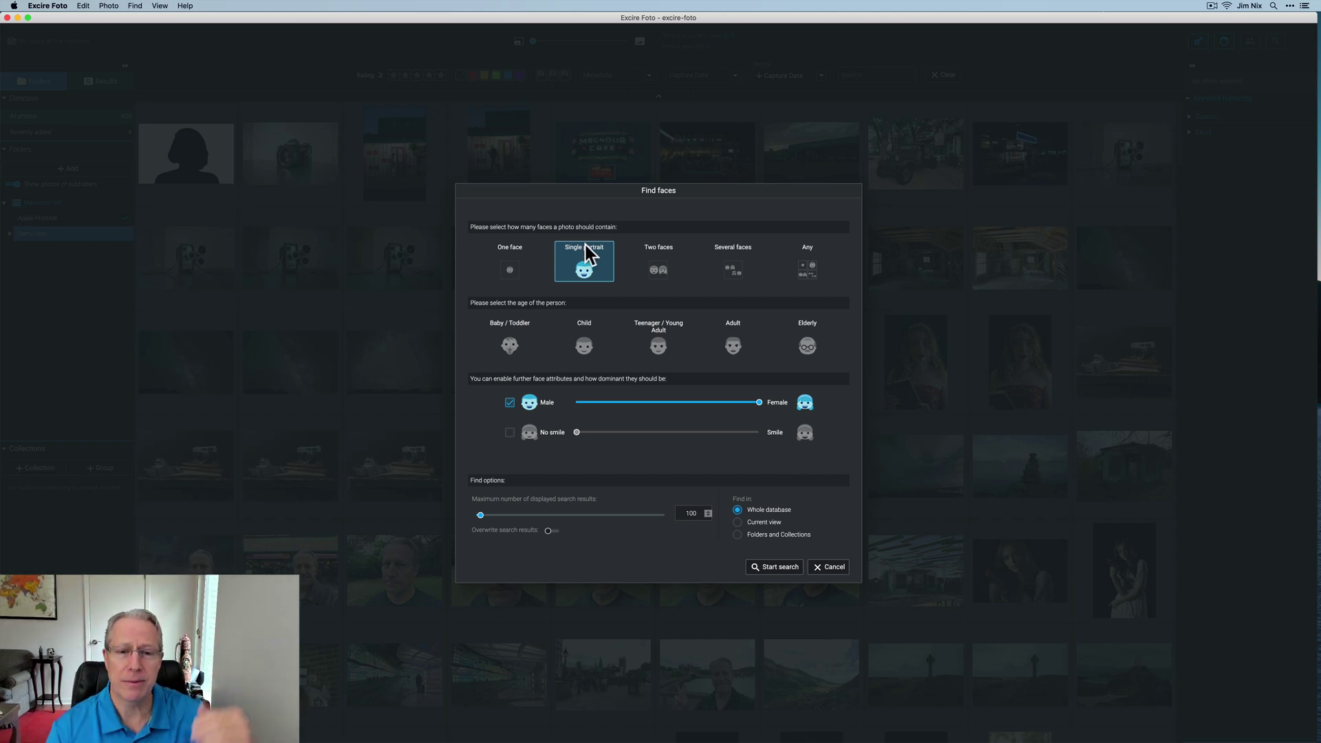
{"action": "left_click", "coordinate": [658, 347]}
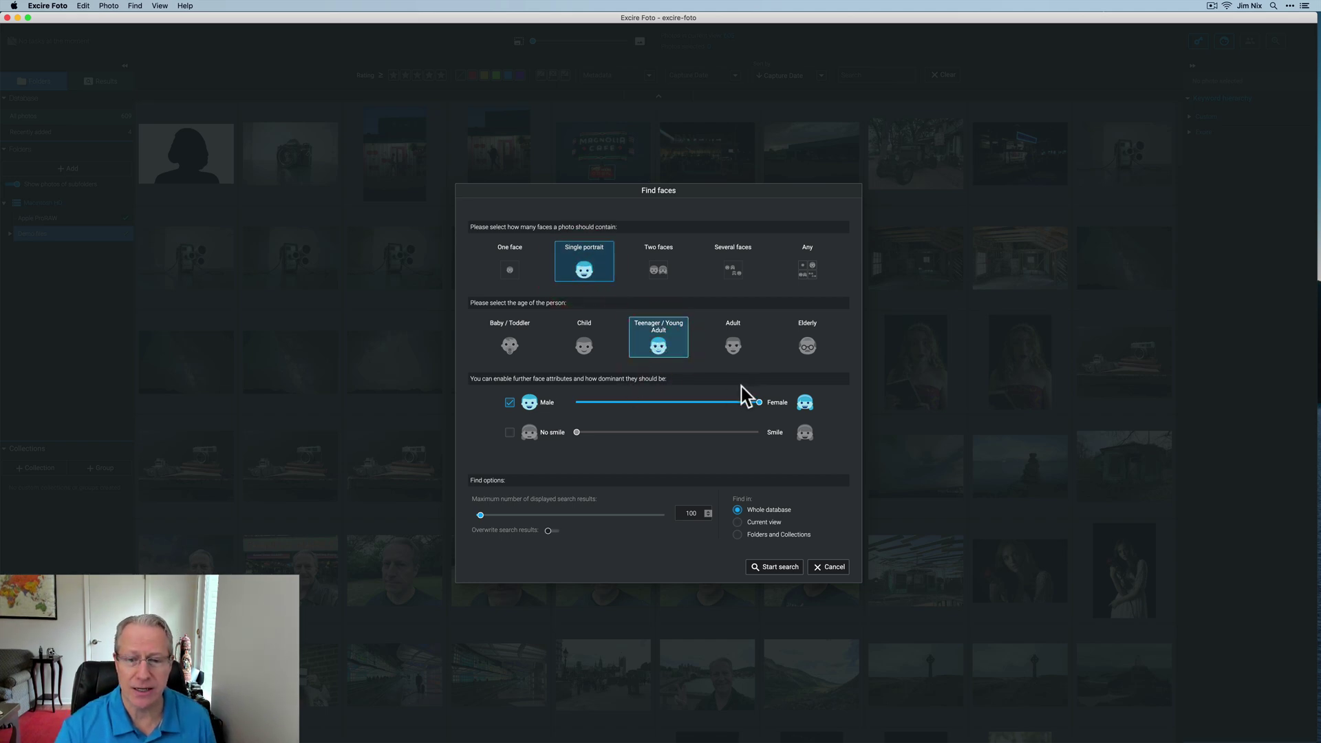
- Set the Male–Female slider to Female and run the face search, yielding five portraits
{"action": "left_click", "coordinate": [510, 403]}
{"action": "left_click", "coordinate": [510, 403]}
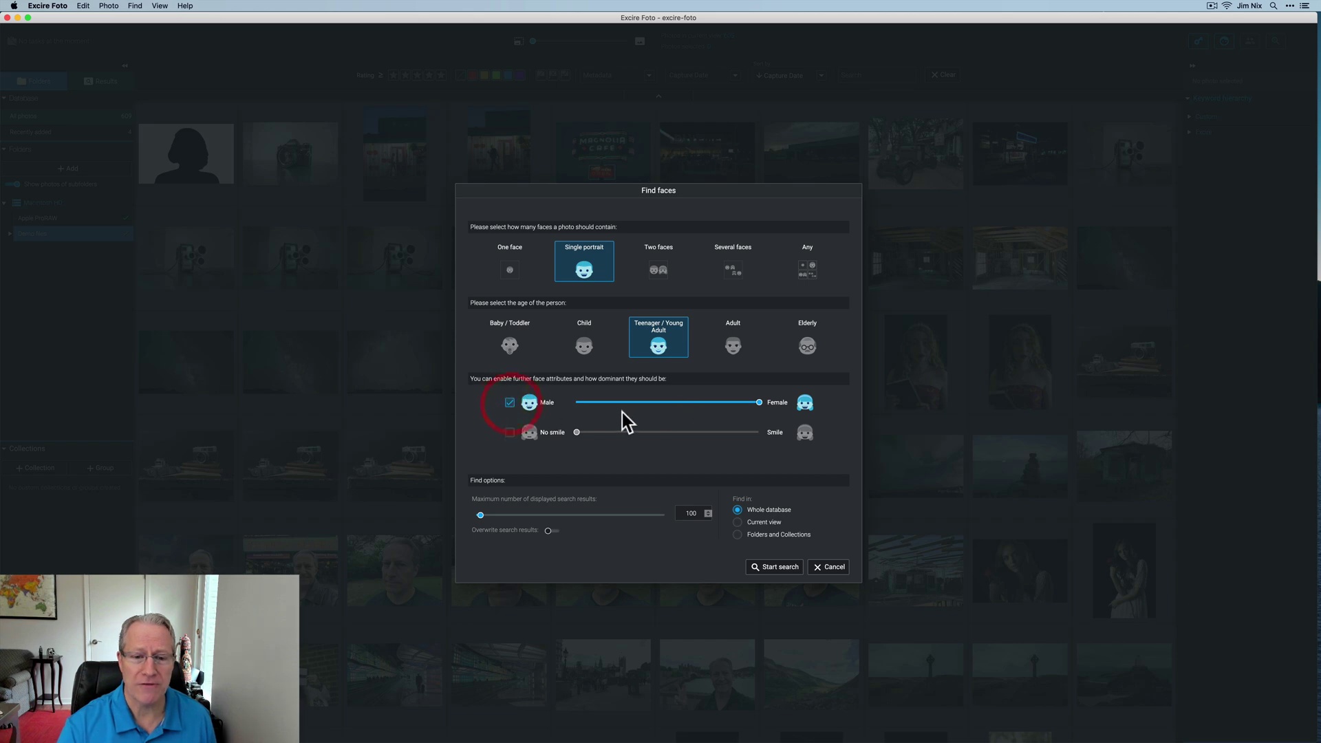
{"action": "left_click", "coordinate": [576, 403]}
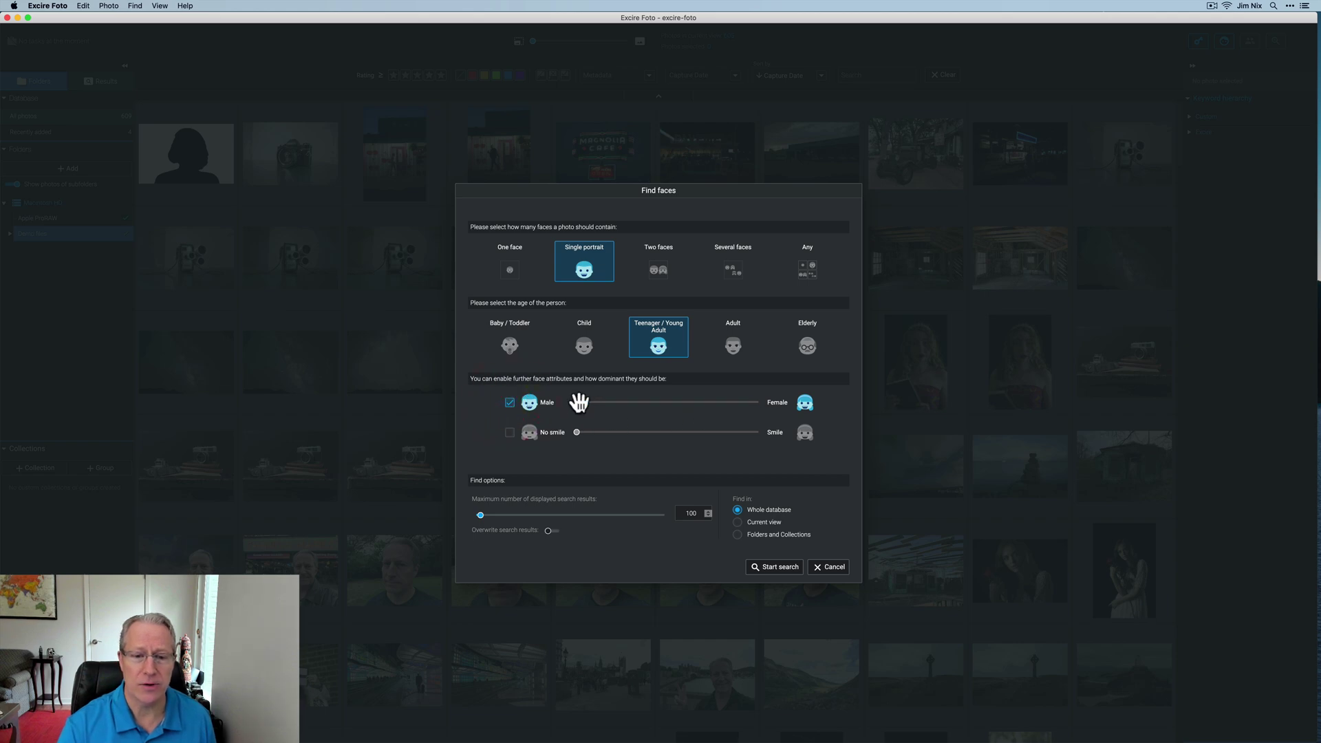
{"action": "left_click", "coordinate": [760, 403]}
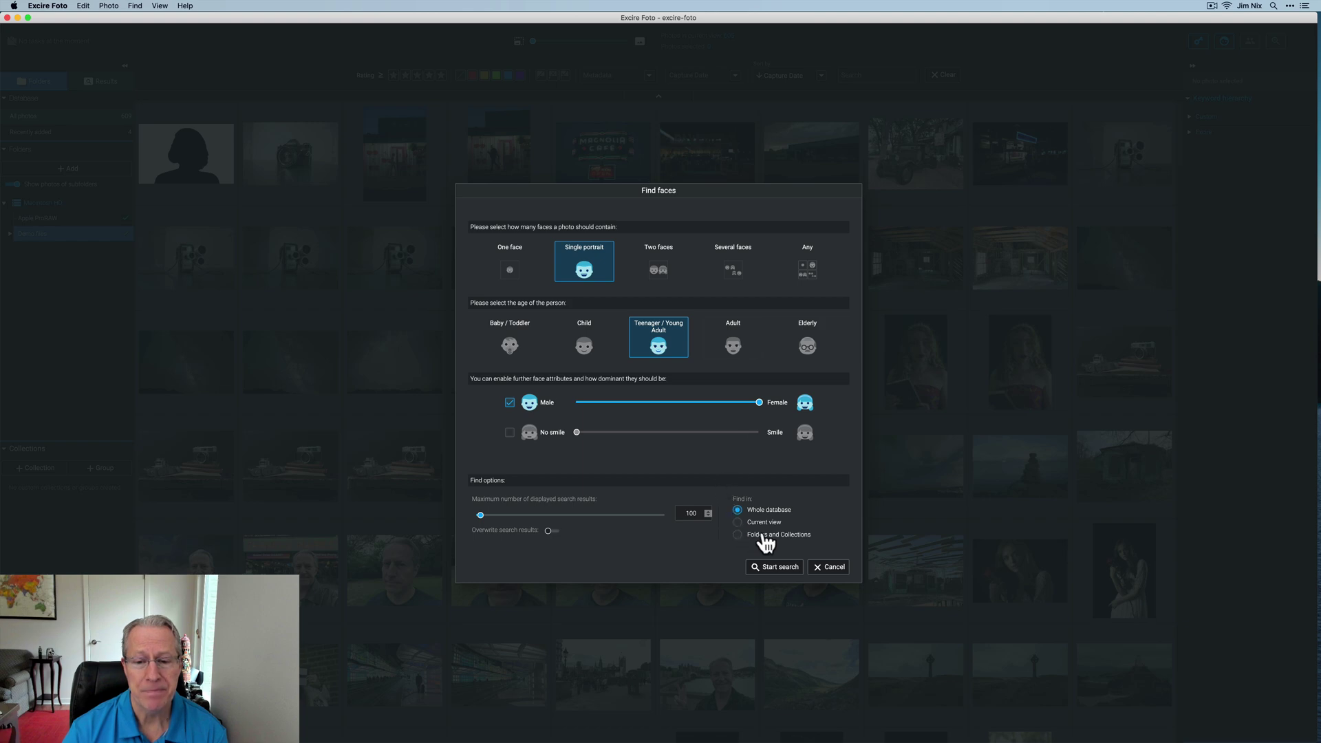
{"action": "left_click", "coordinate": [790, 568]}
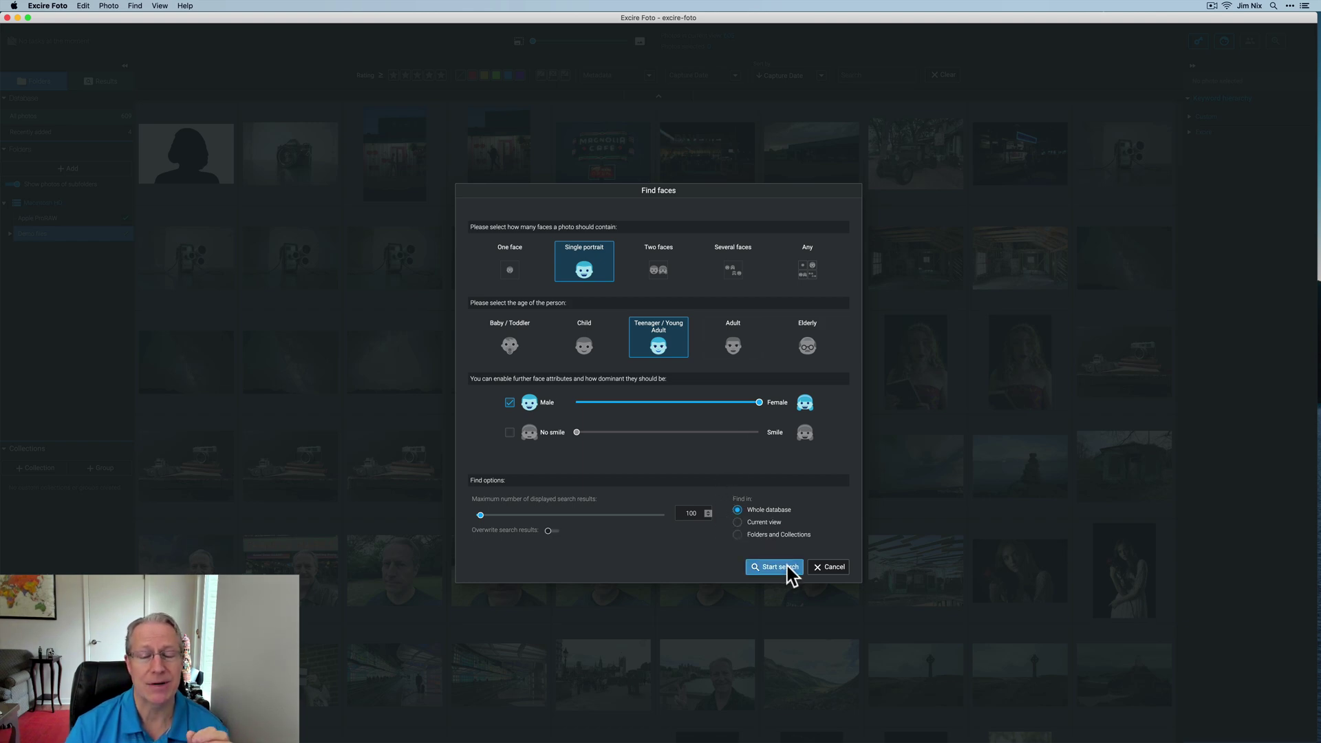
{"action": "left_click", "coordinate": [787, 566]}
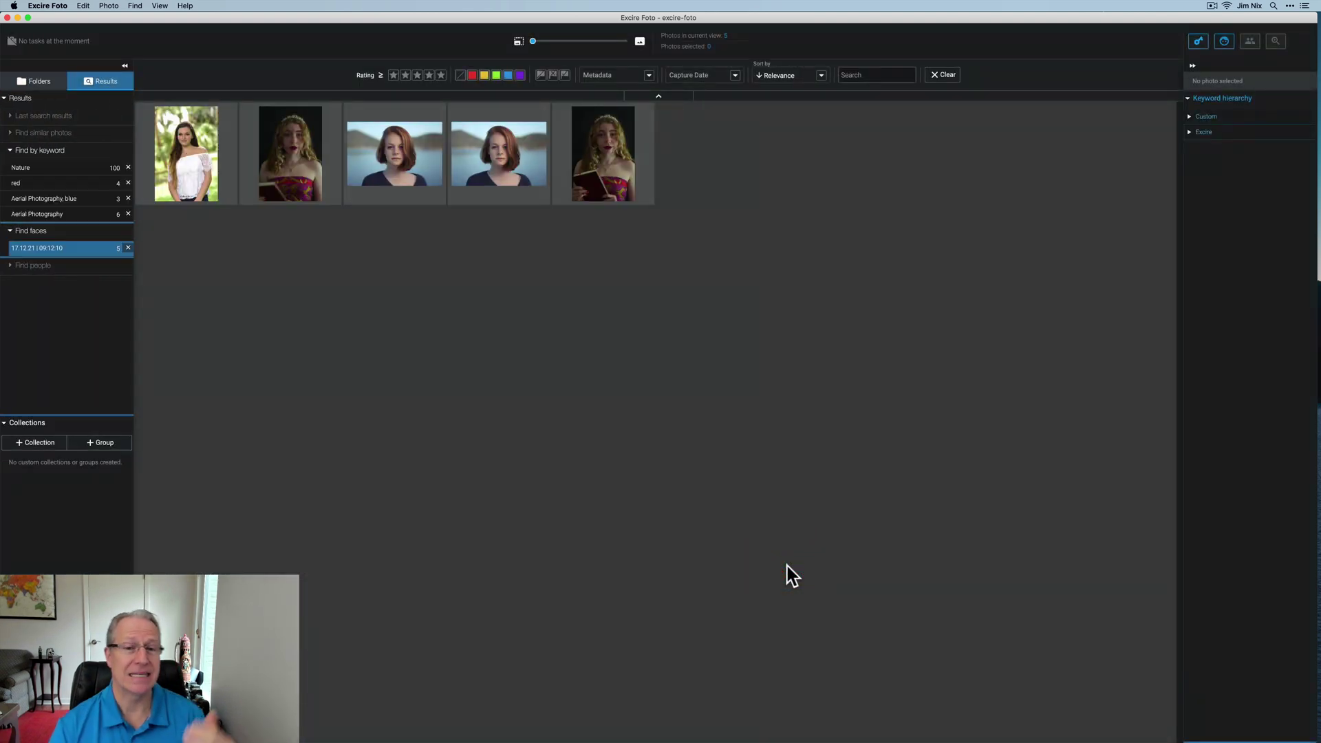
- Open DSC04999.ARW, the woman holding a book, in the single-photo viewer
{"action": "mouse_move", "coordinate": [274, 141]}
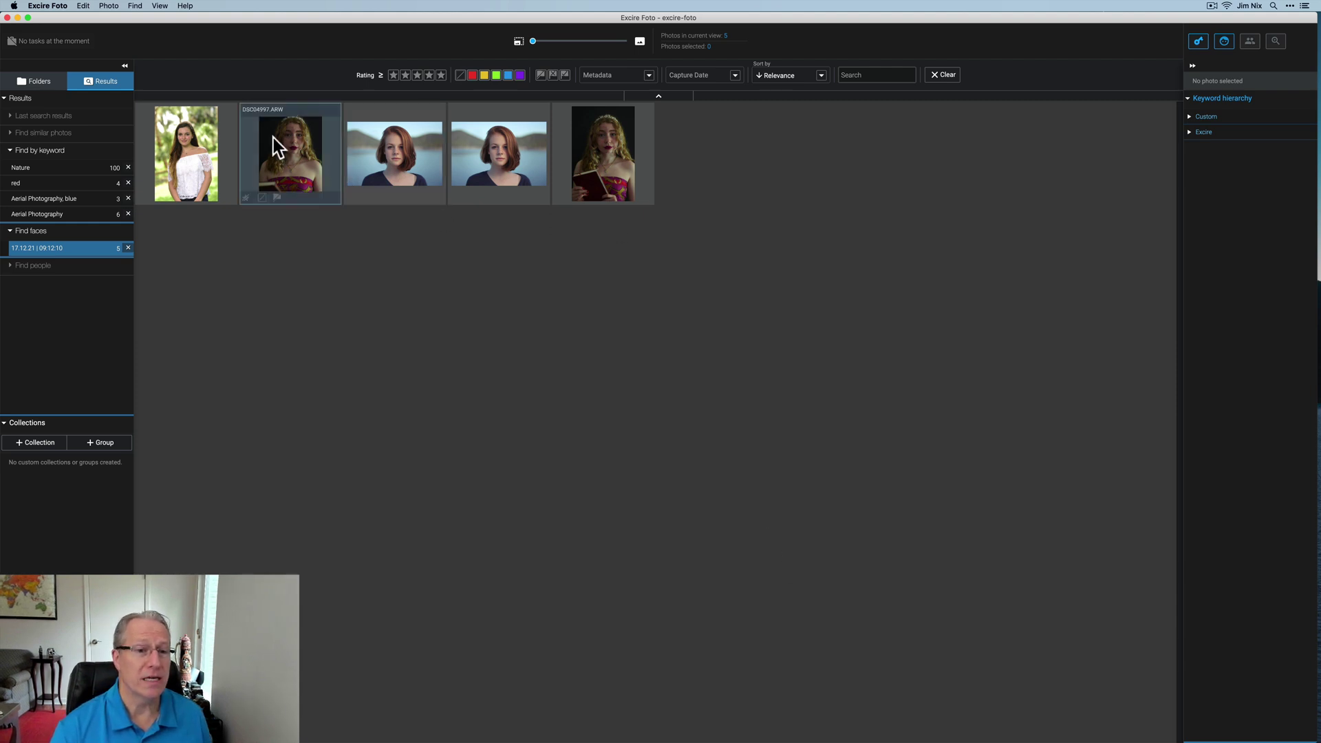
{"action": "left_click", "coordinate": [612, 159]}
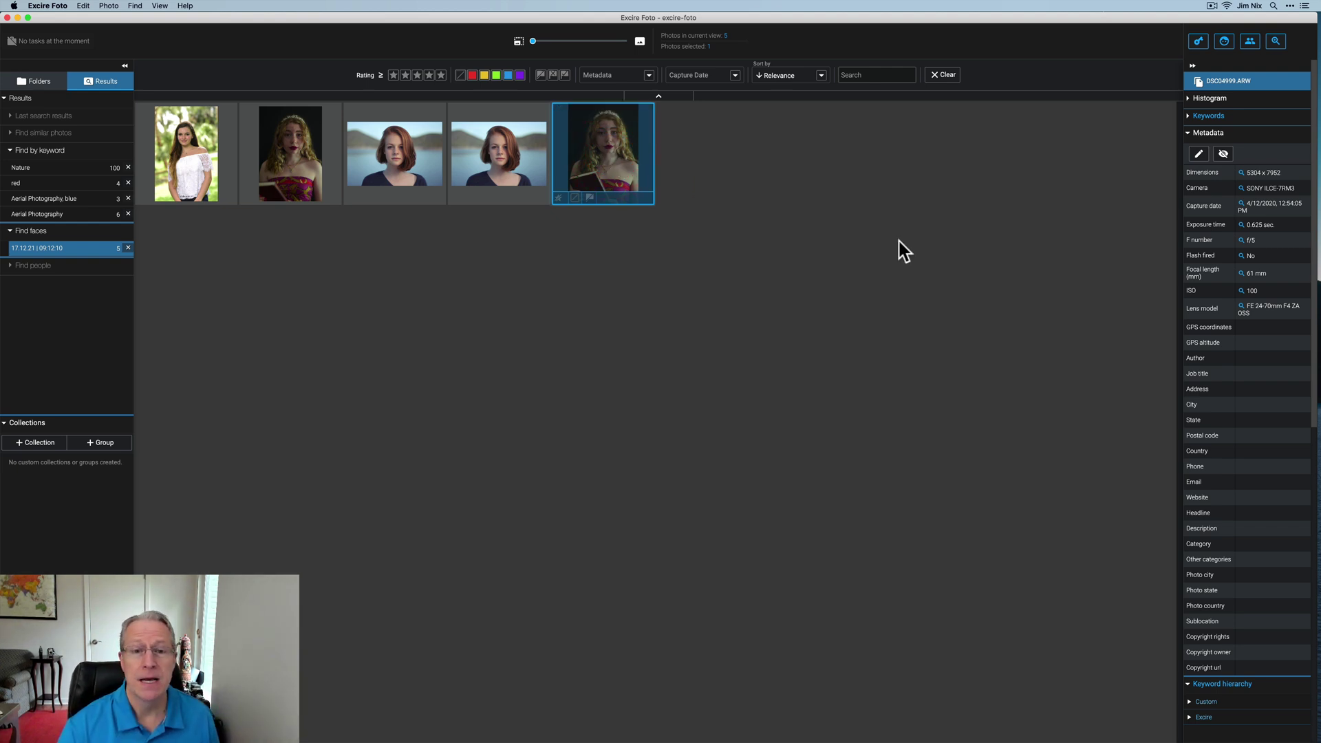
{"action": "double_click", "coordinate": [603, 159]}
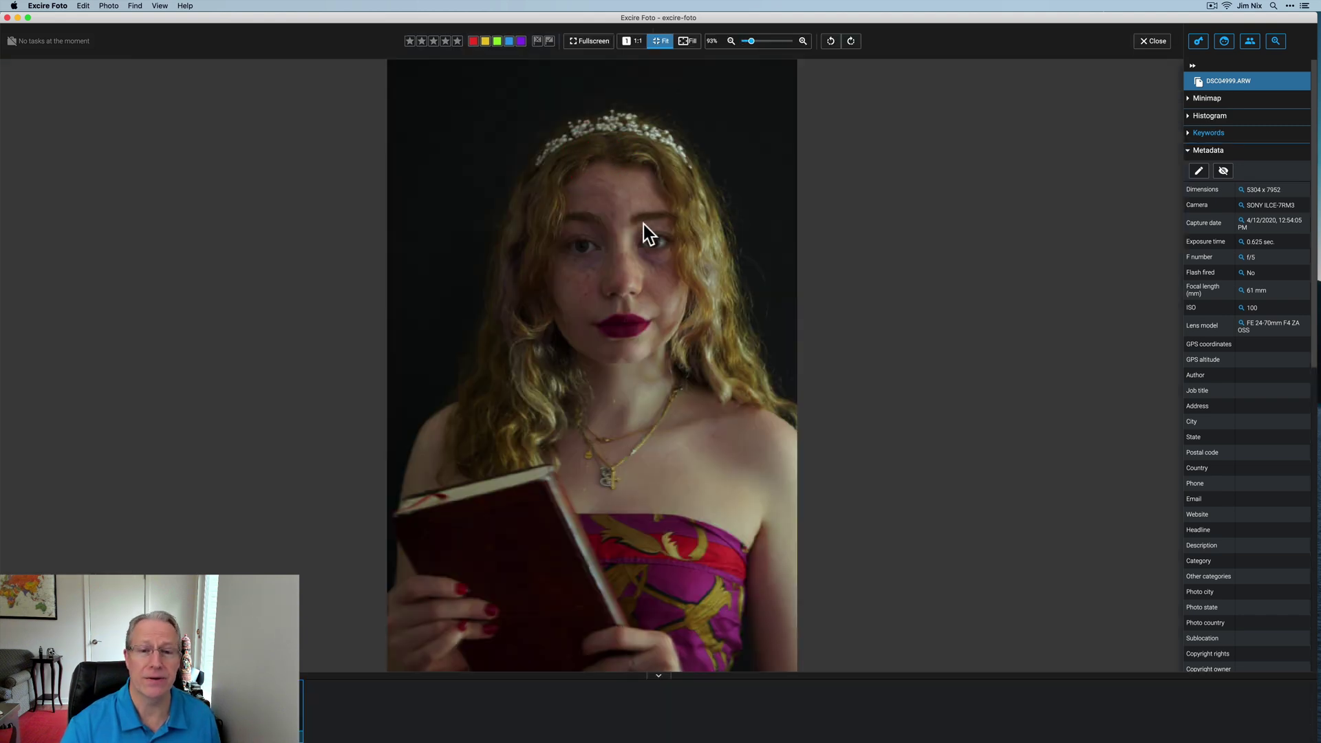
- Run Find people on this portrait's face, returning four photos of the person
{"action": "left_click", "coordinate": [1250, 42]}
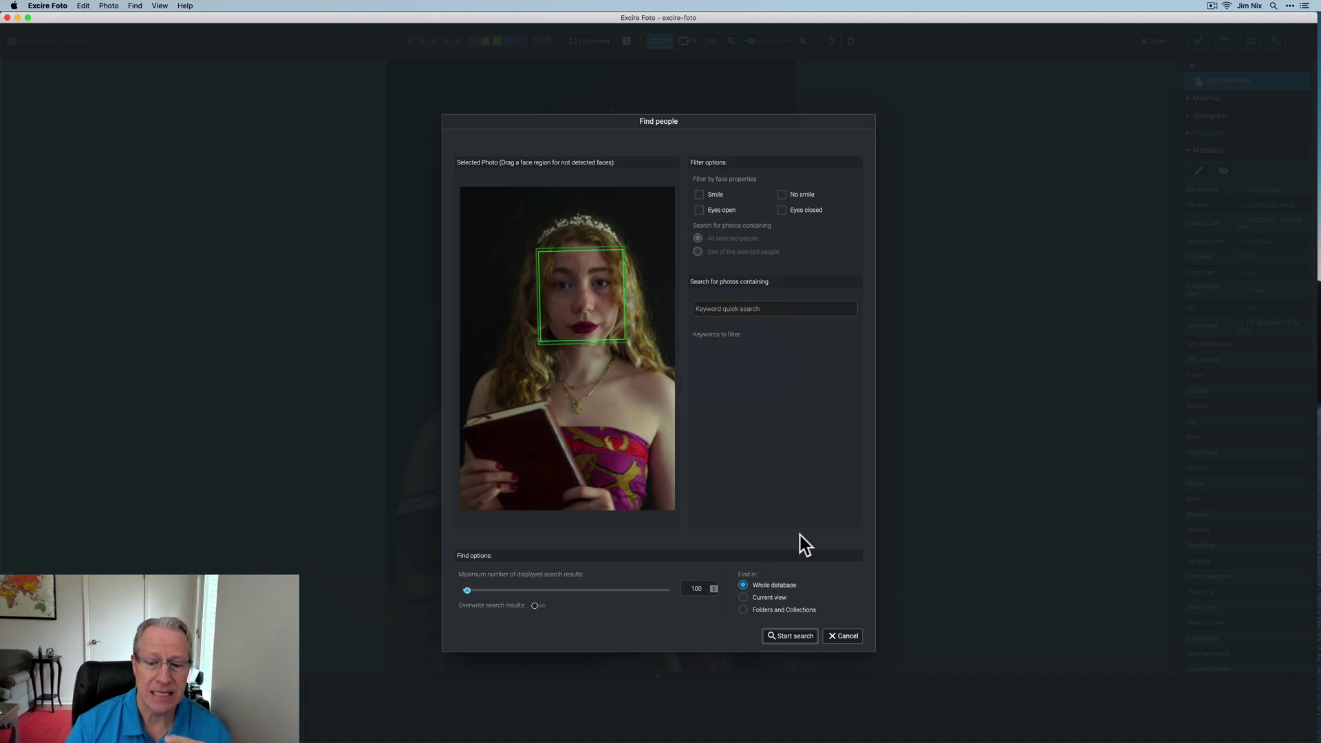
{"action": "left_click", "coordinate": [785, 636]}
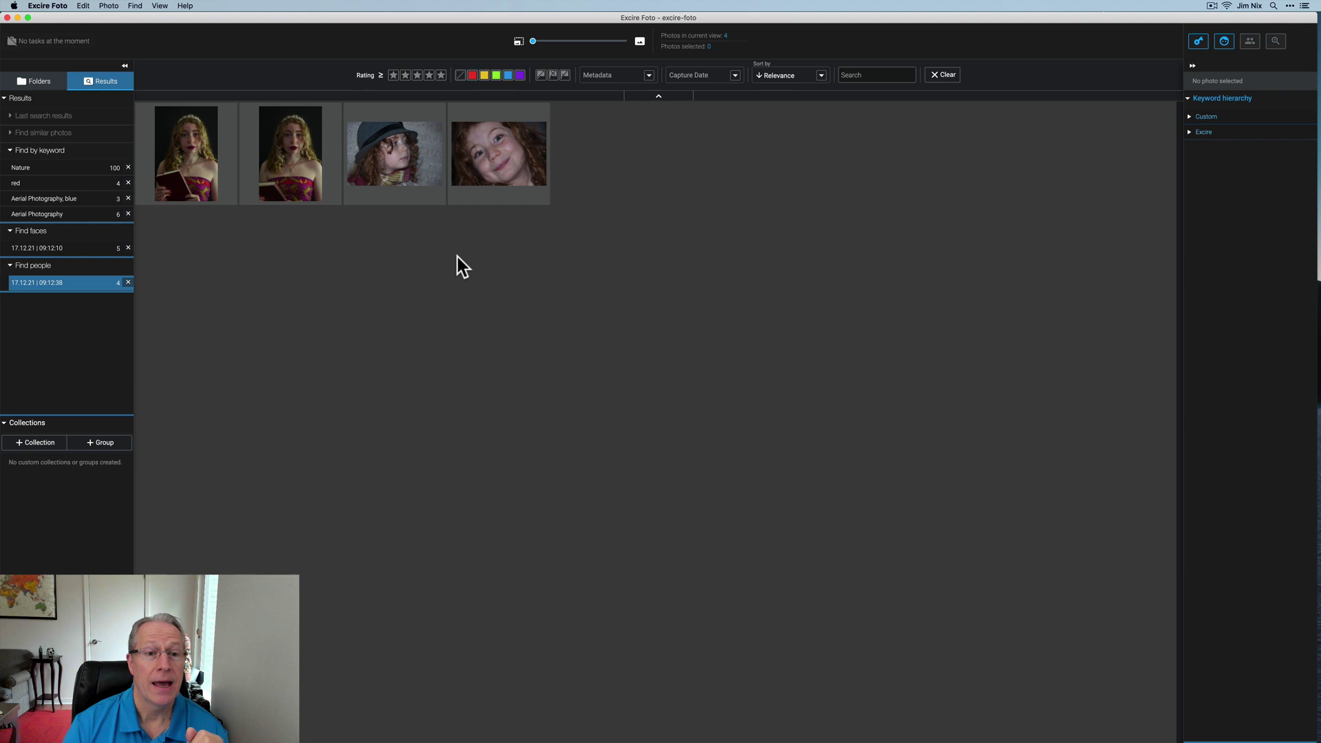
{"action": "mouse_move", "coordinate": [411, 171]}
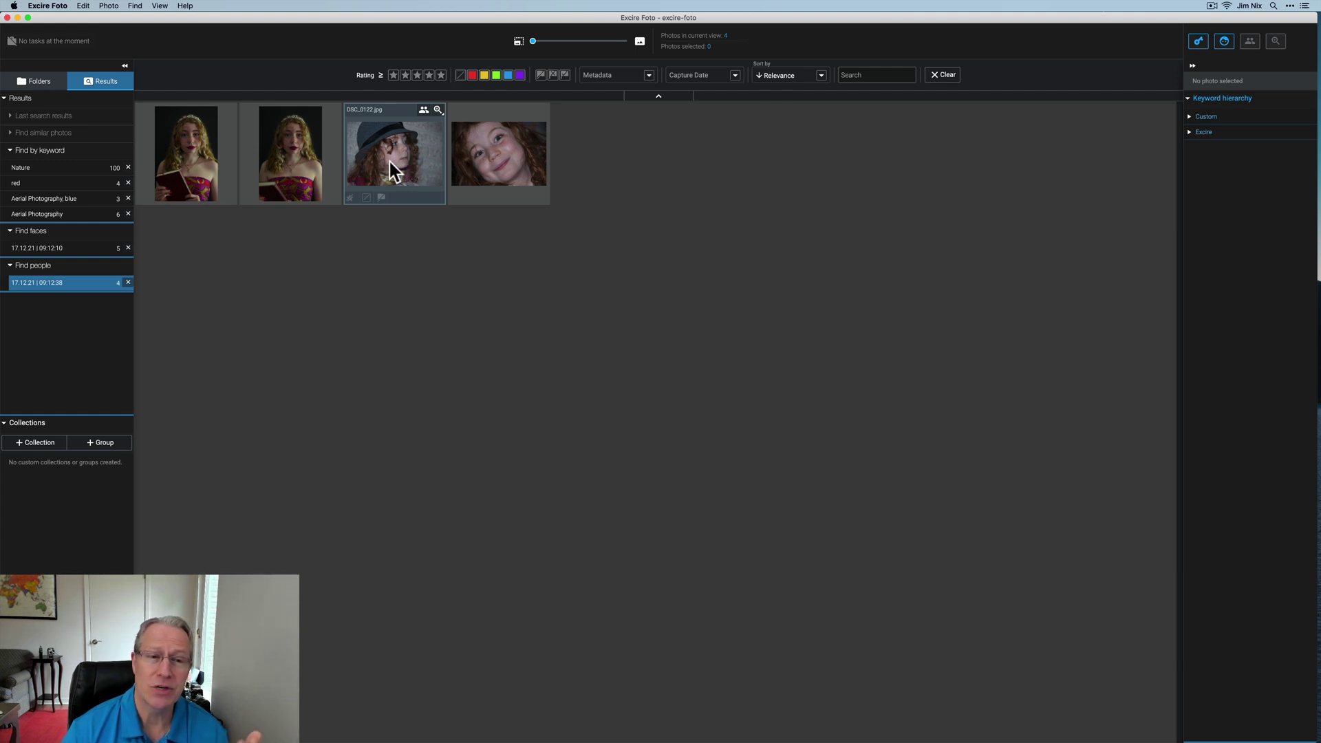
{"action": "mouse_move", "coordinate": [294, 148]}
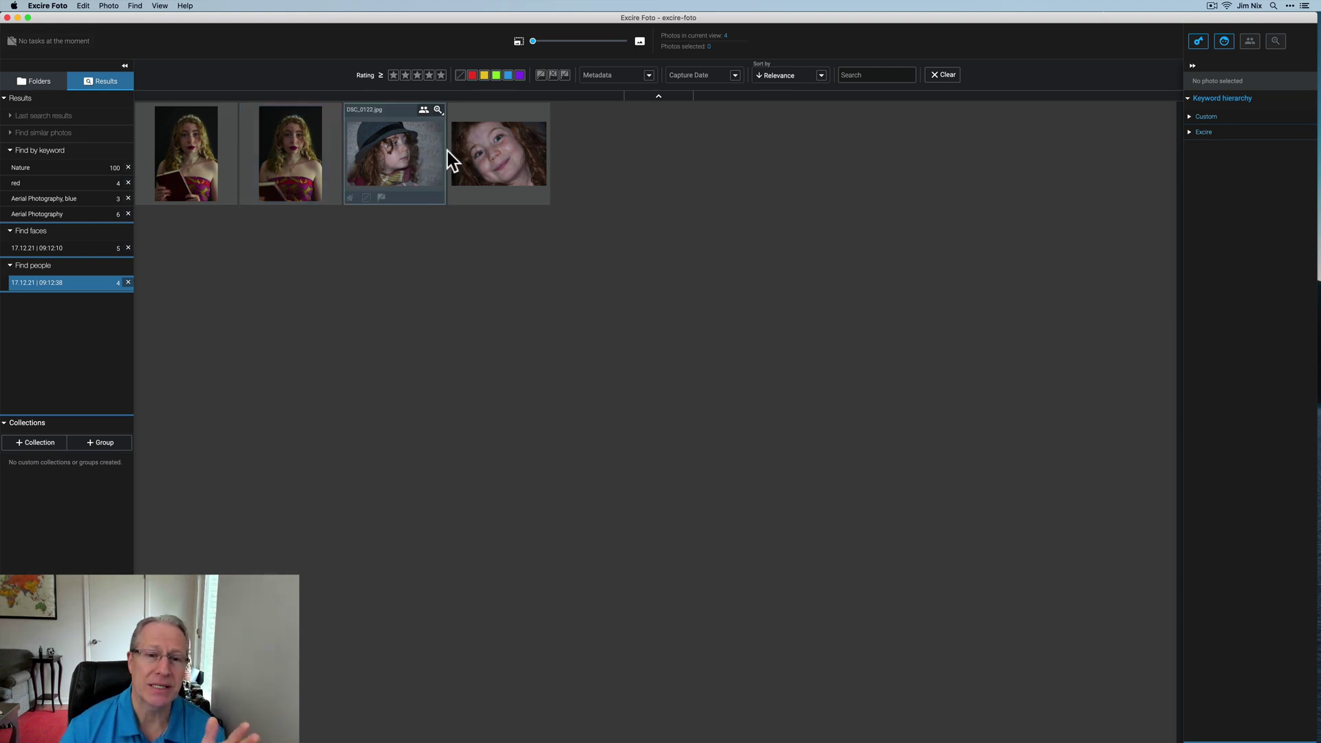
{"action": "mouse_move", "coordinate": [519, 151]}
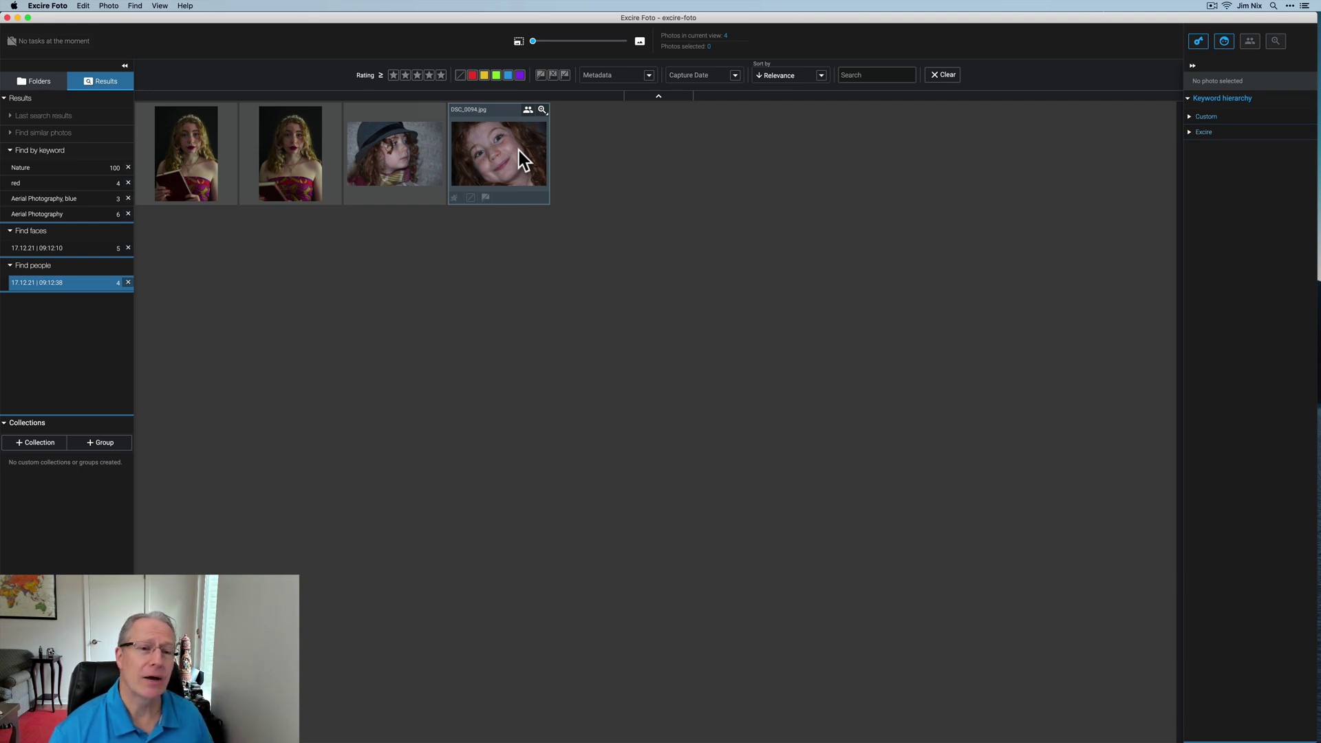
{"action": "left_click", "coordinate": [36, 83]}
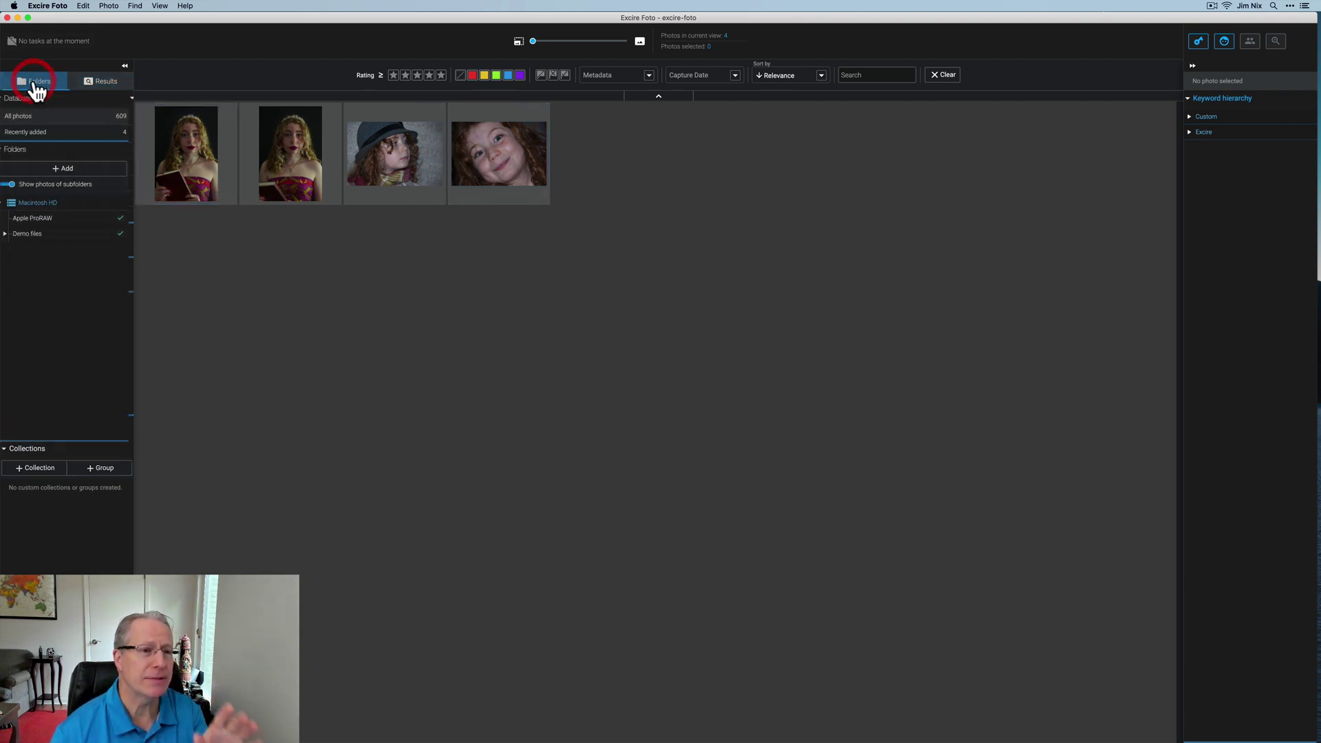
{"action": "mouse_move", "coordinate": [38, 238]}
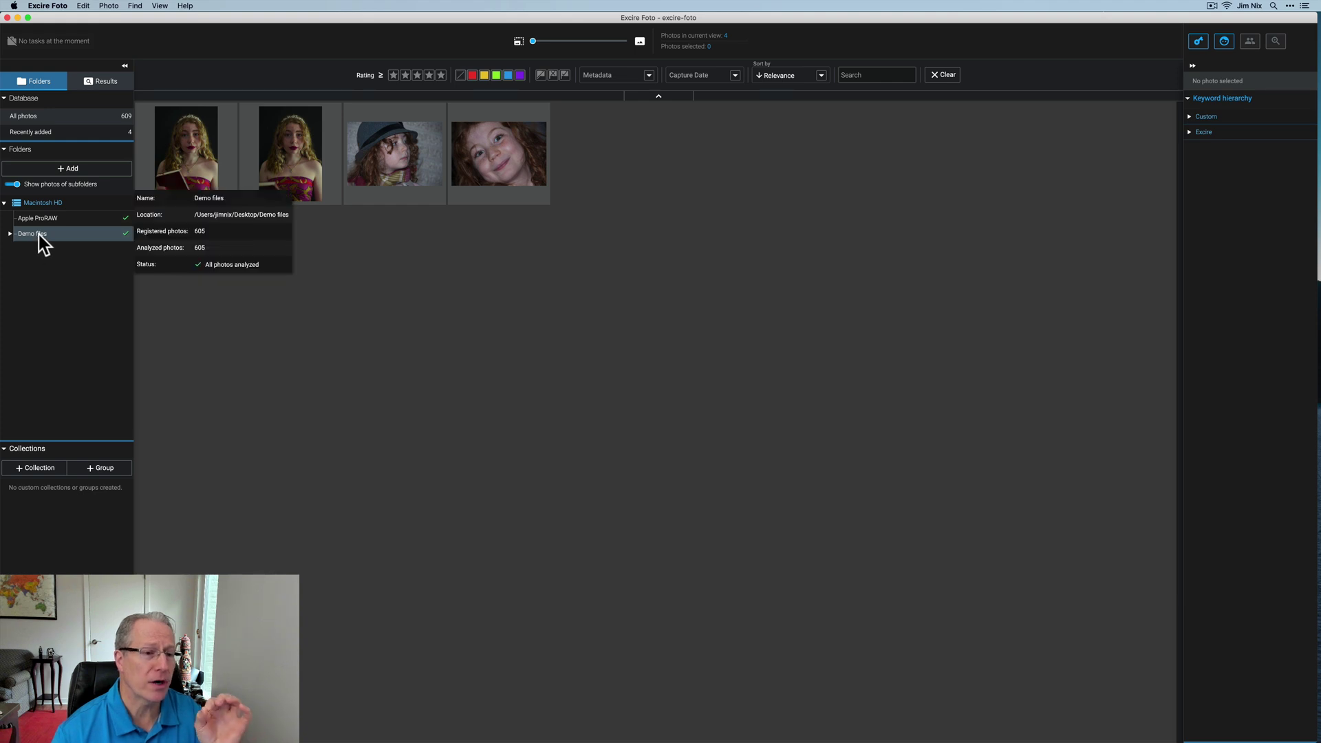
{"action": "left_click", "coordinate": [101, 82]}
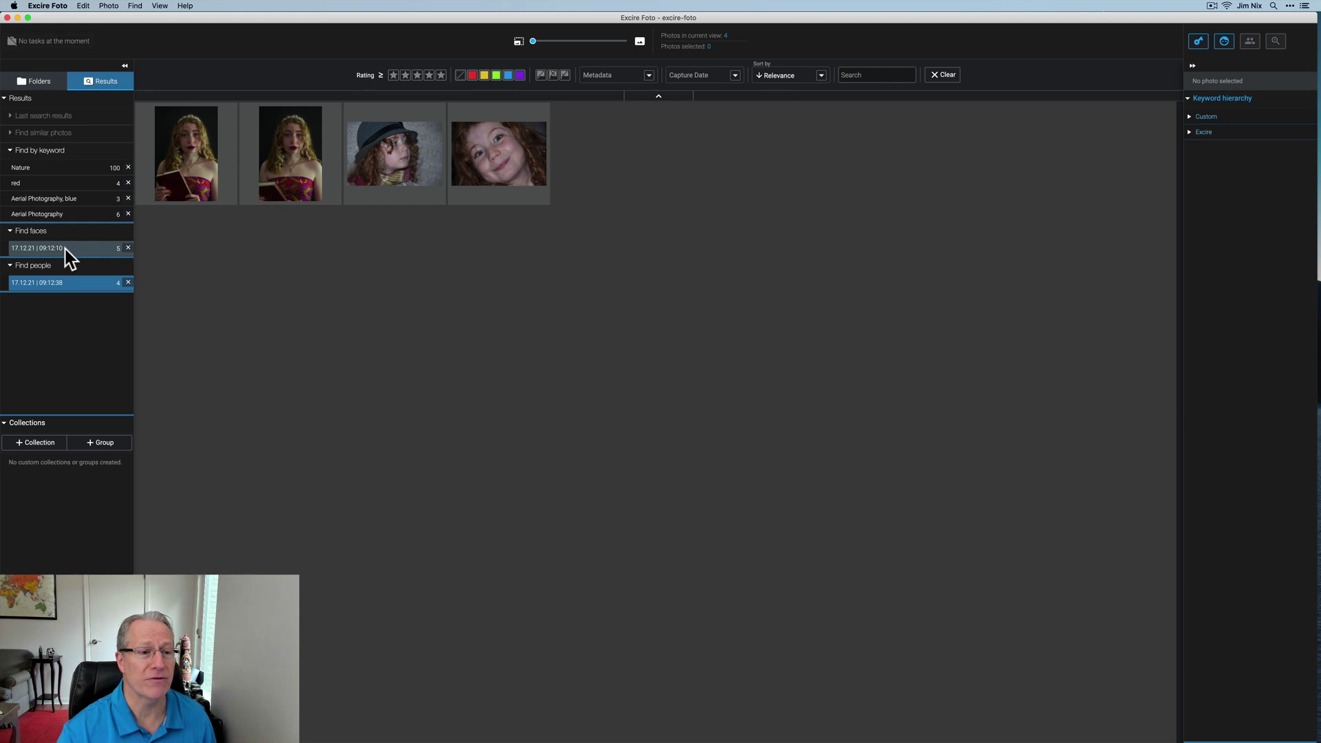
- Review the saved face, Nature, red and Aerial Photography search results
{"action": "left_click", "coordinate": [65, 249]}
{"action": "left_click", "coordinate": [62, 168]}
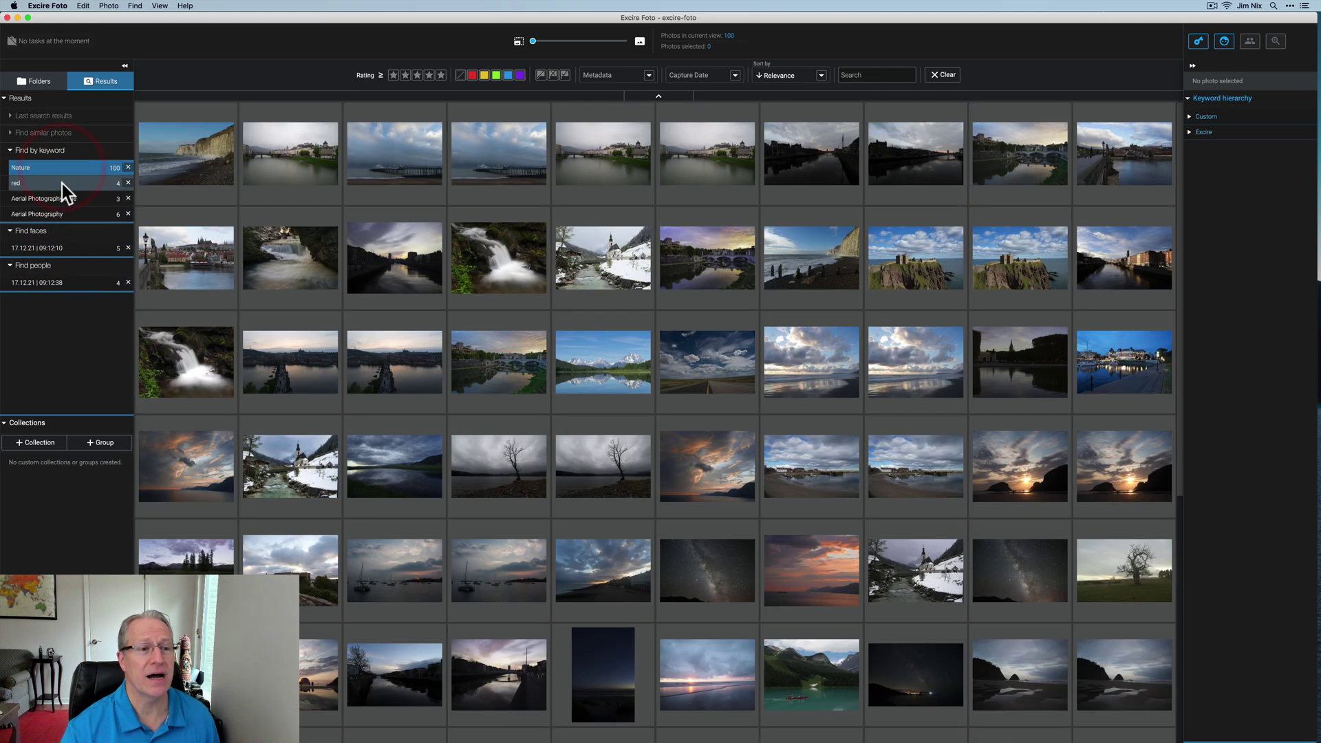
{"action": "left_click", "coordinate": [62, 184]}
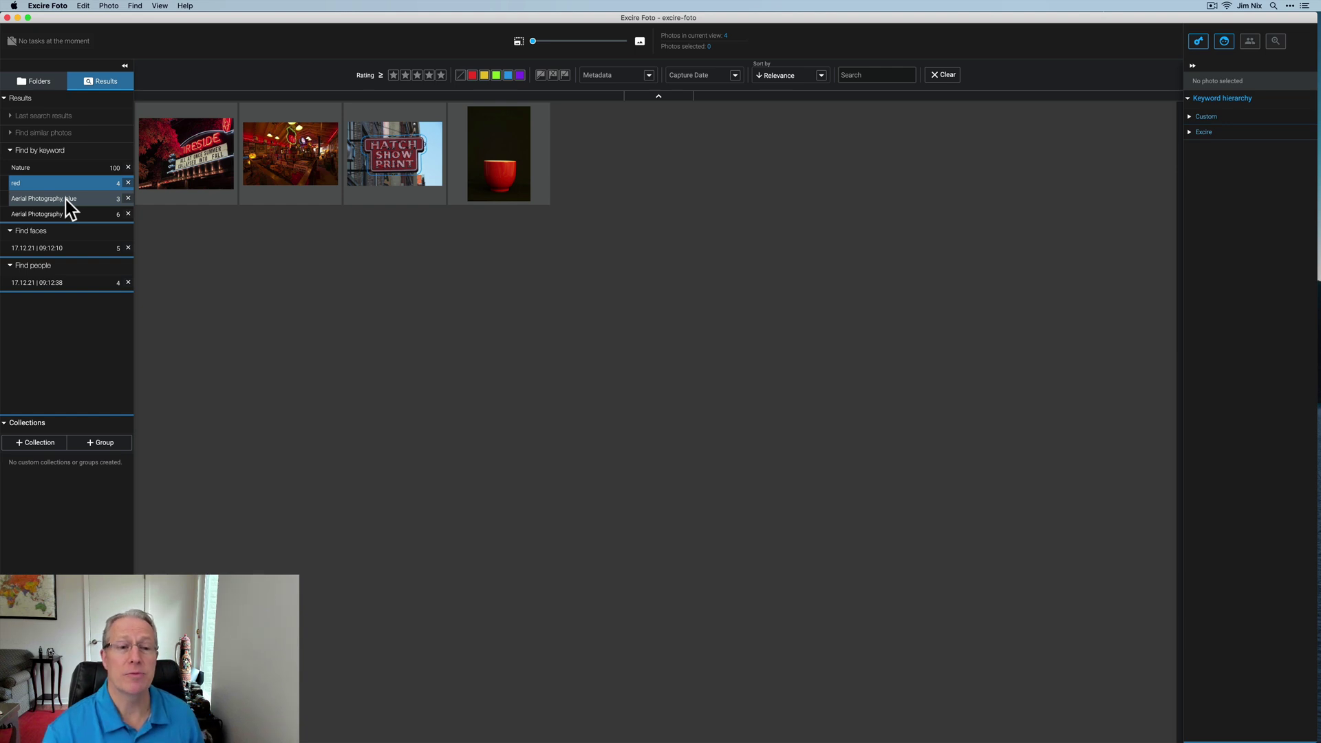
{"action": "left_click", "coordinate": [66, 200]}
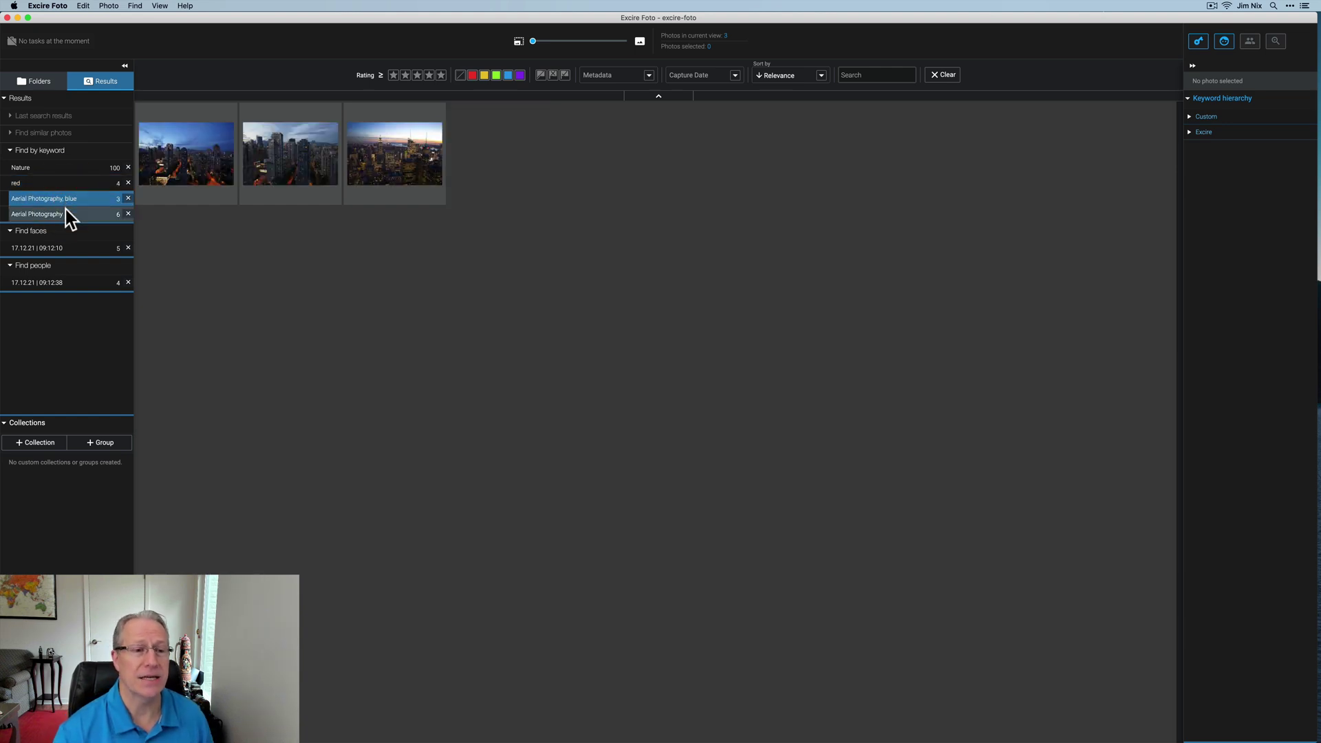
{"action": "left_click", "coordinate": [65, 212]}
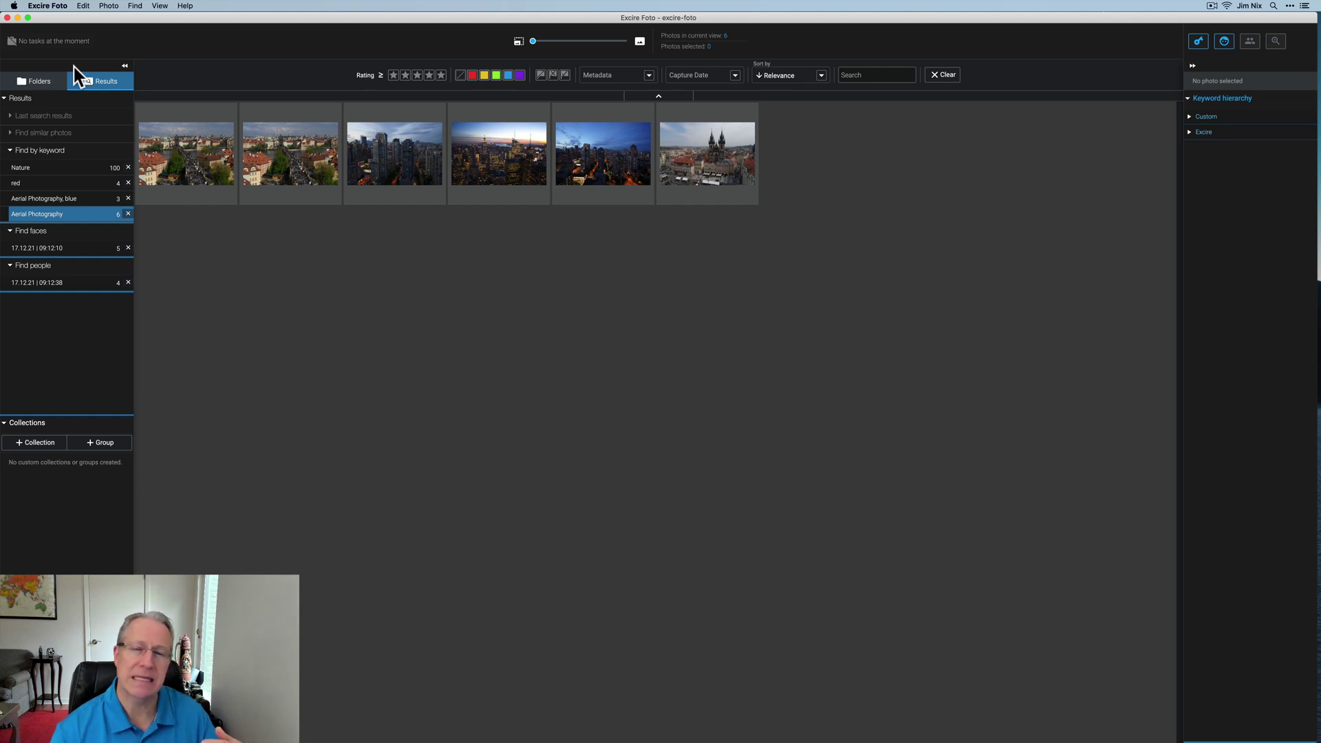
- Delete the saved red keyword result and return to the Demo files folder's 605 photos
{"action": "left_click", "coordinate": [128, 183]}
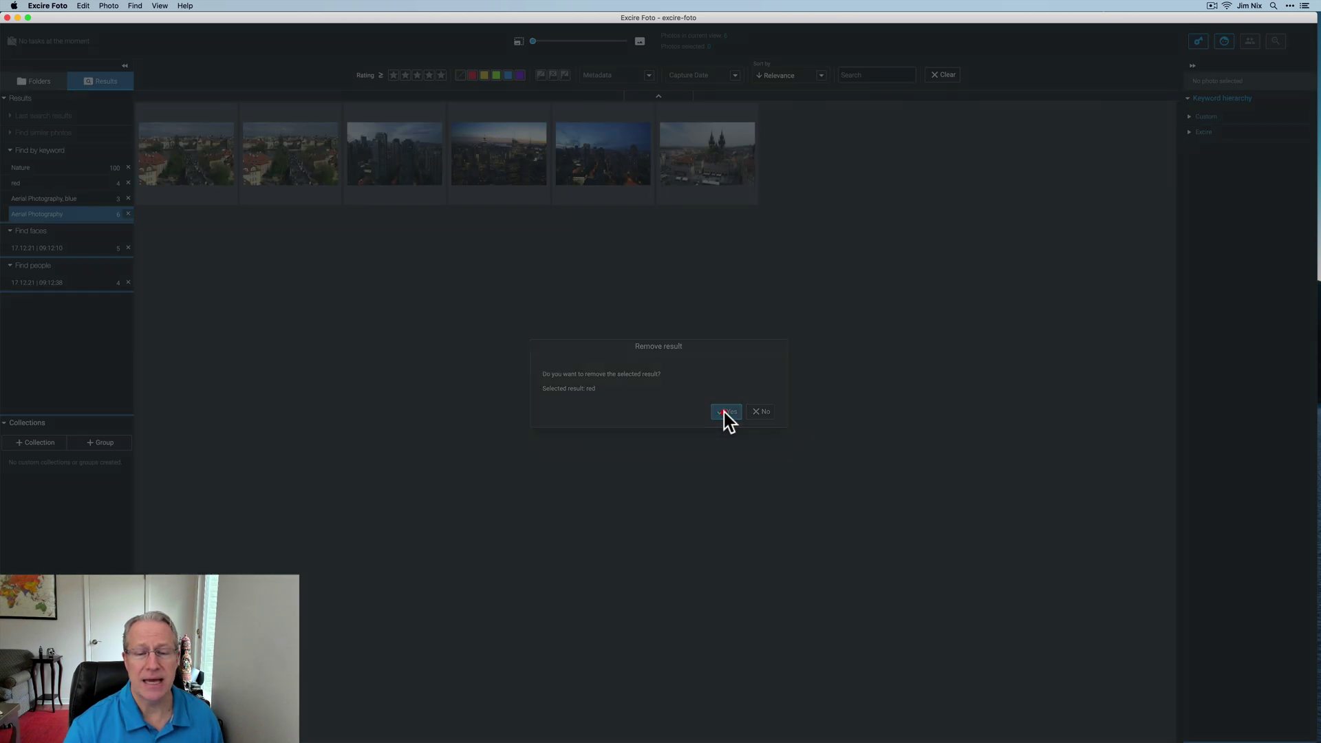
{"action": "left_click", "coordinate": [724, 411]}
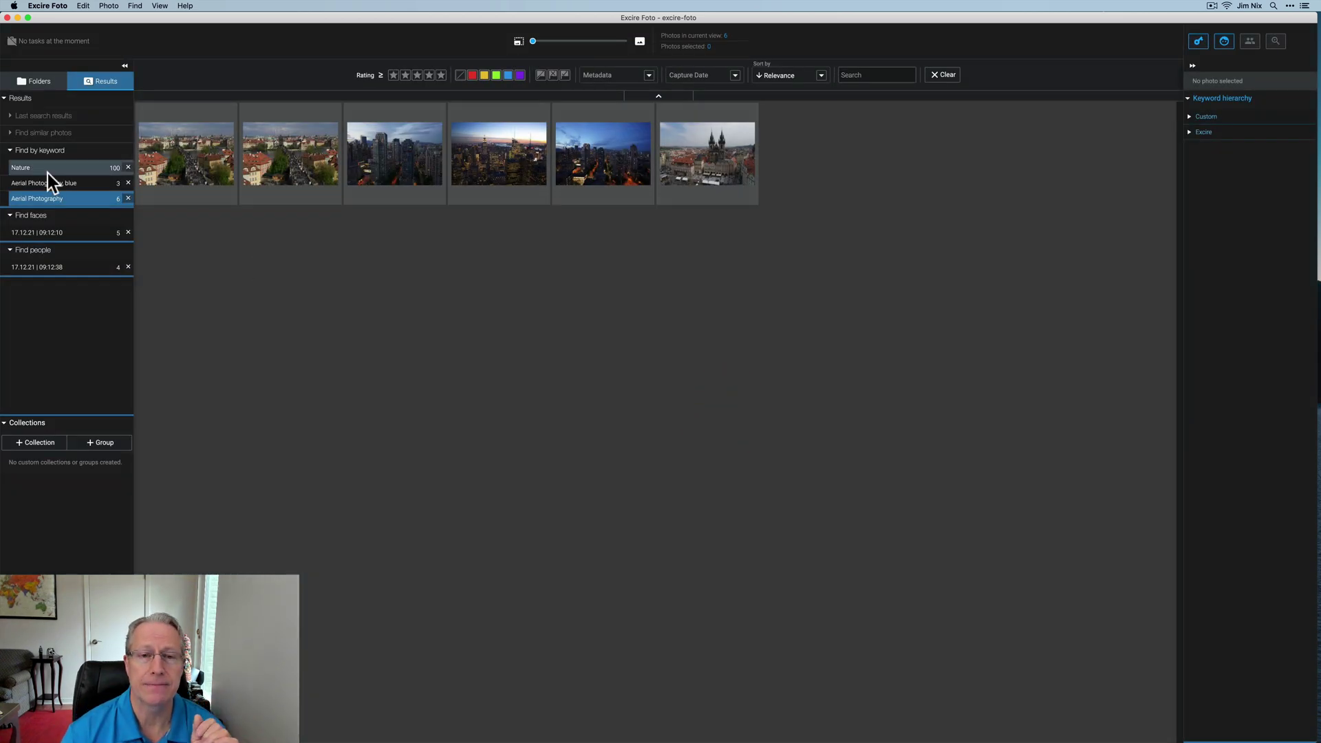
{"action": "key", "text": "super+1"}
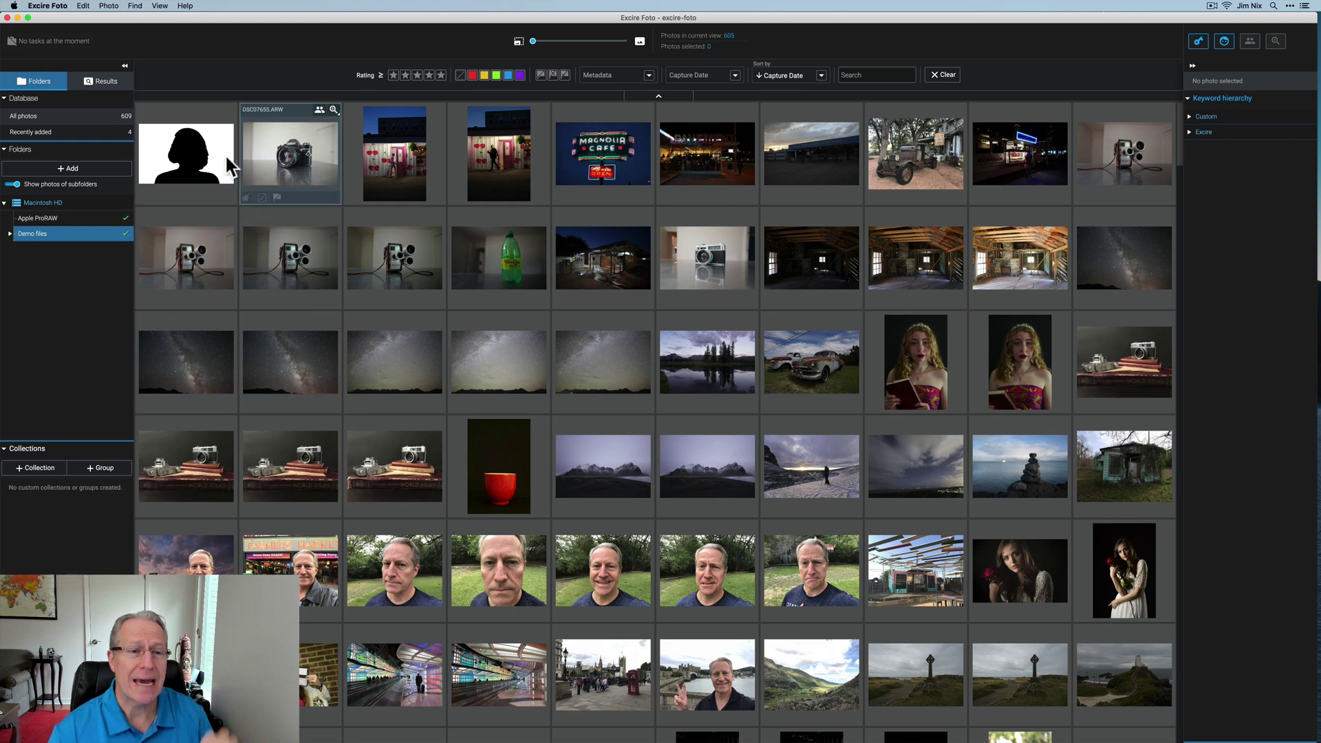
- Select DSC05843.ARW to show its metadata: 1/400 sec, f/5.6, ISO 25600
{"action": "left_click", "coordinate": [316, 266]}
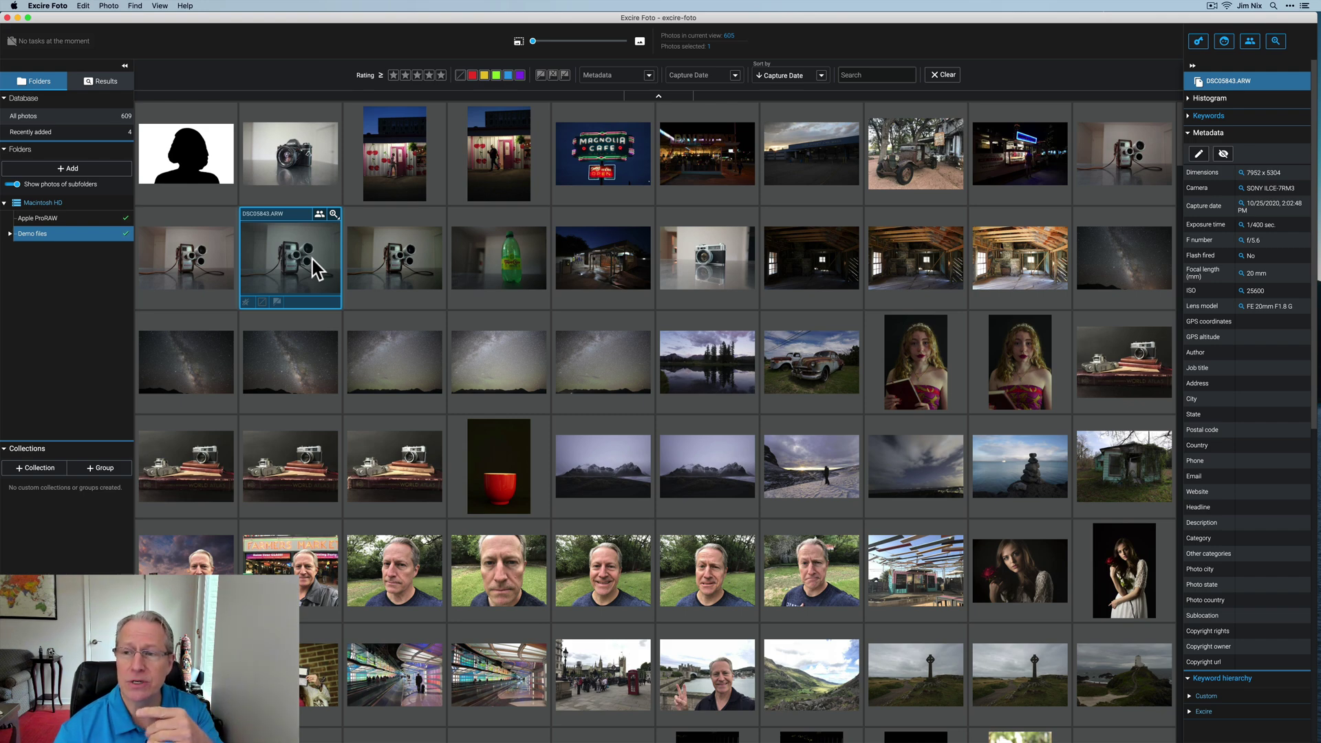
{"action": "left_click", "coordinate": [108, 6]}
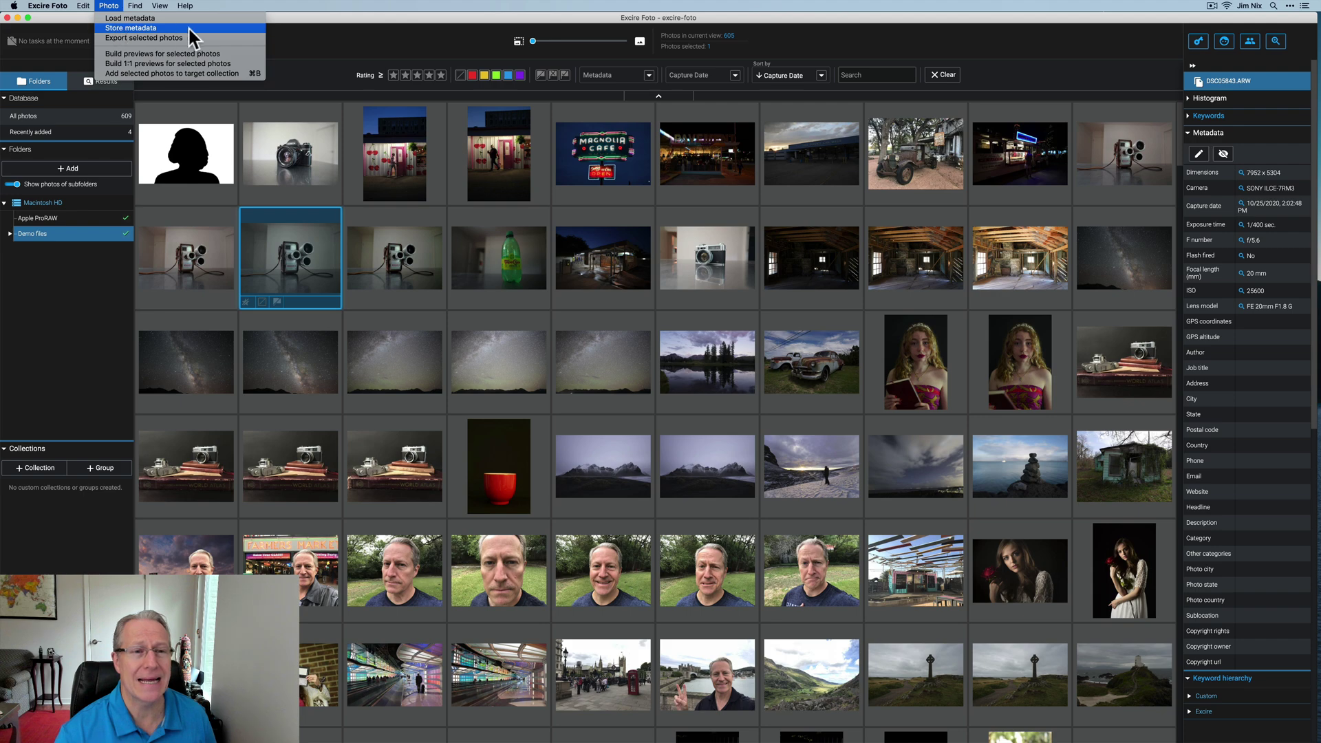
{"action": "left_click", "coordinate": [303, 53]}
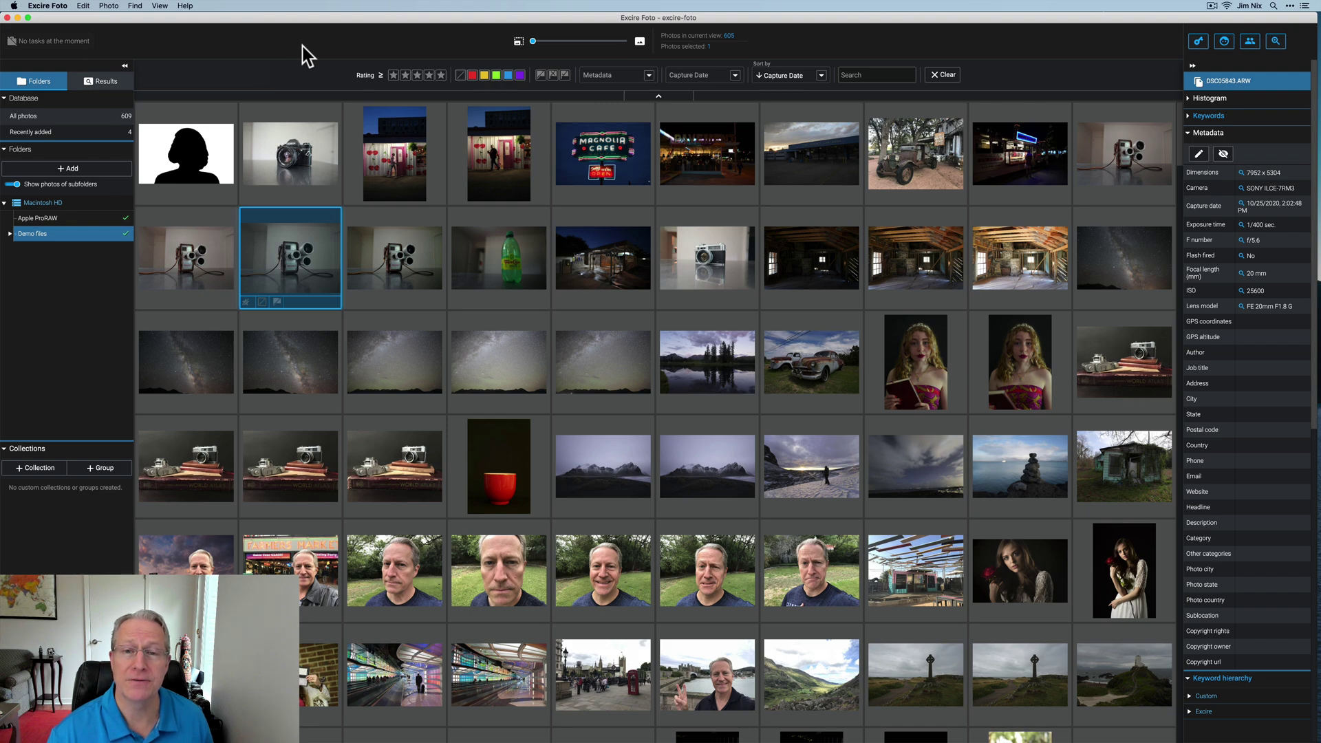
- Select the 59 London trip photos, from DSC00171.jpg through the last London shot
{"action": "left_click", "coordinate": [299, 299]}
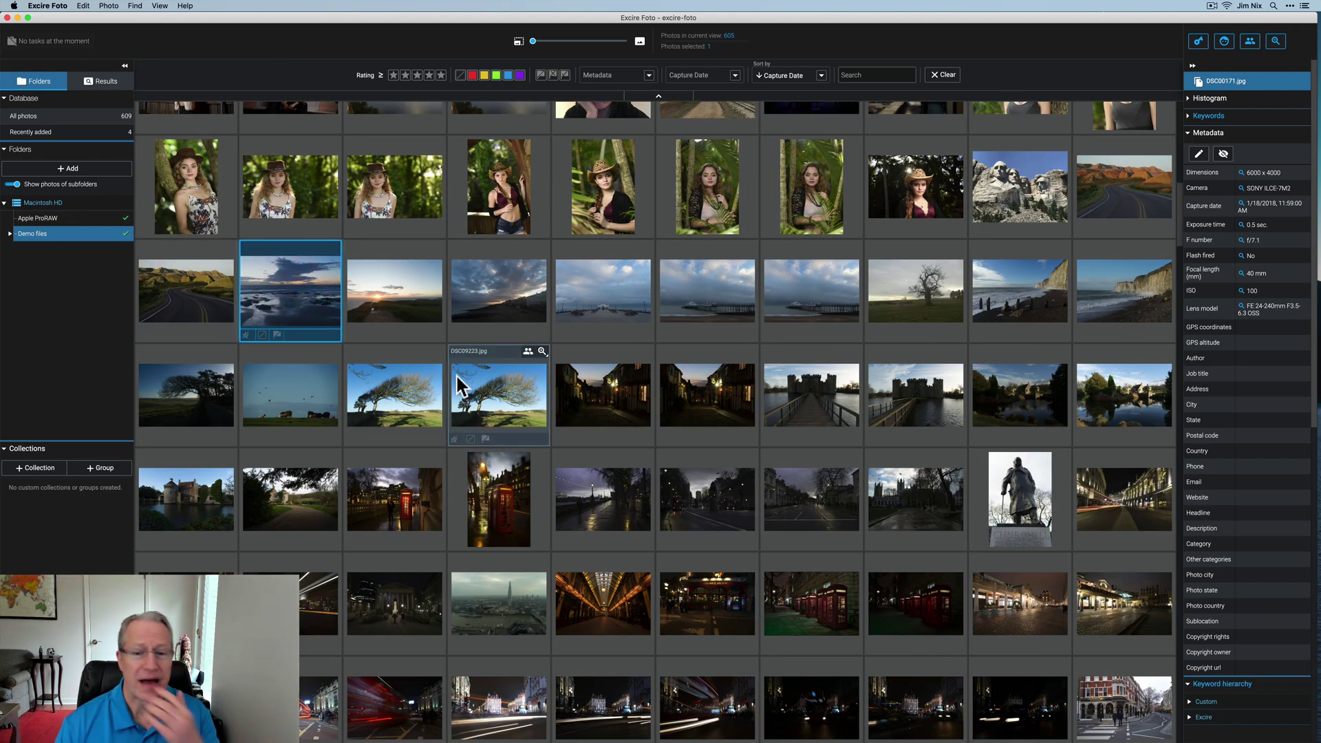
{"action": "scroll", "coordinate": [457, 377], "scroll_direction": "down", "scroll_amount": 1}
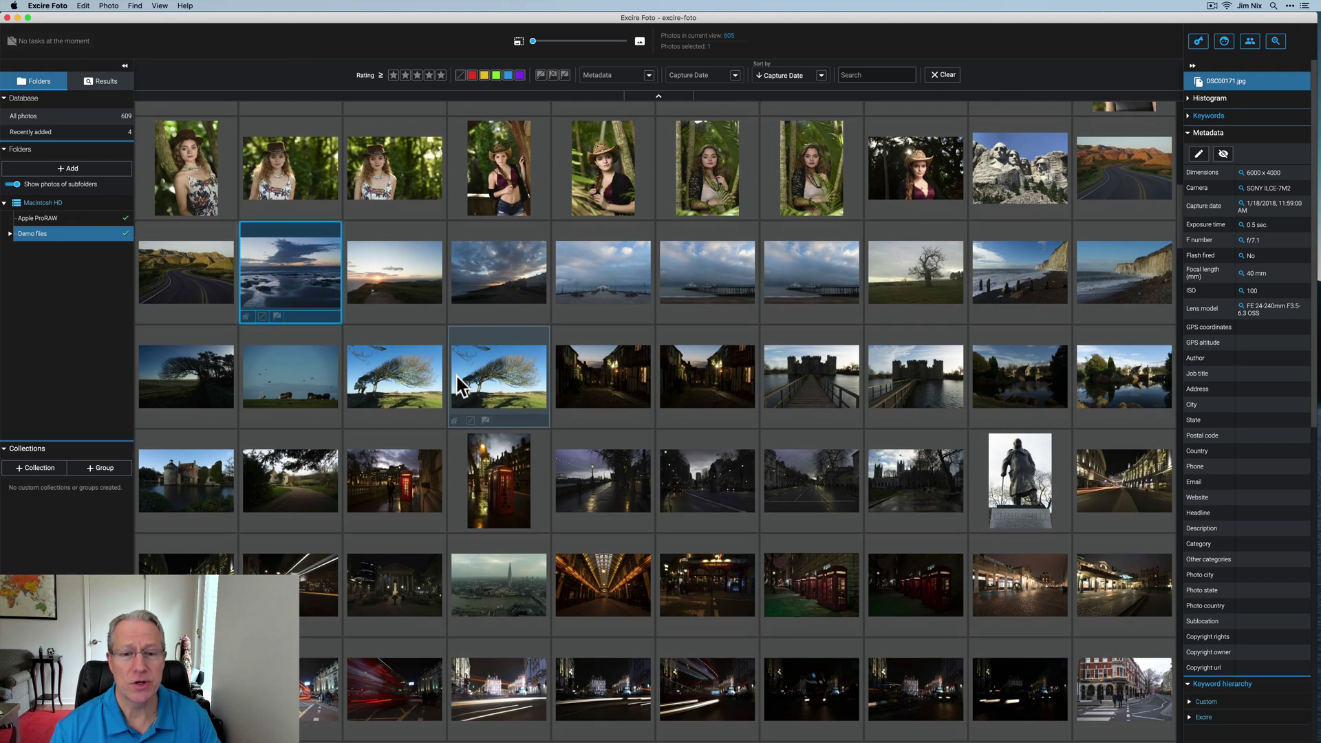
{"action": "scroll", "coordinate": [893, 325], "scroll_direction": "down", "scroll_amount": 2}
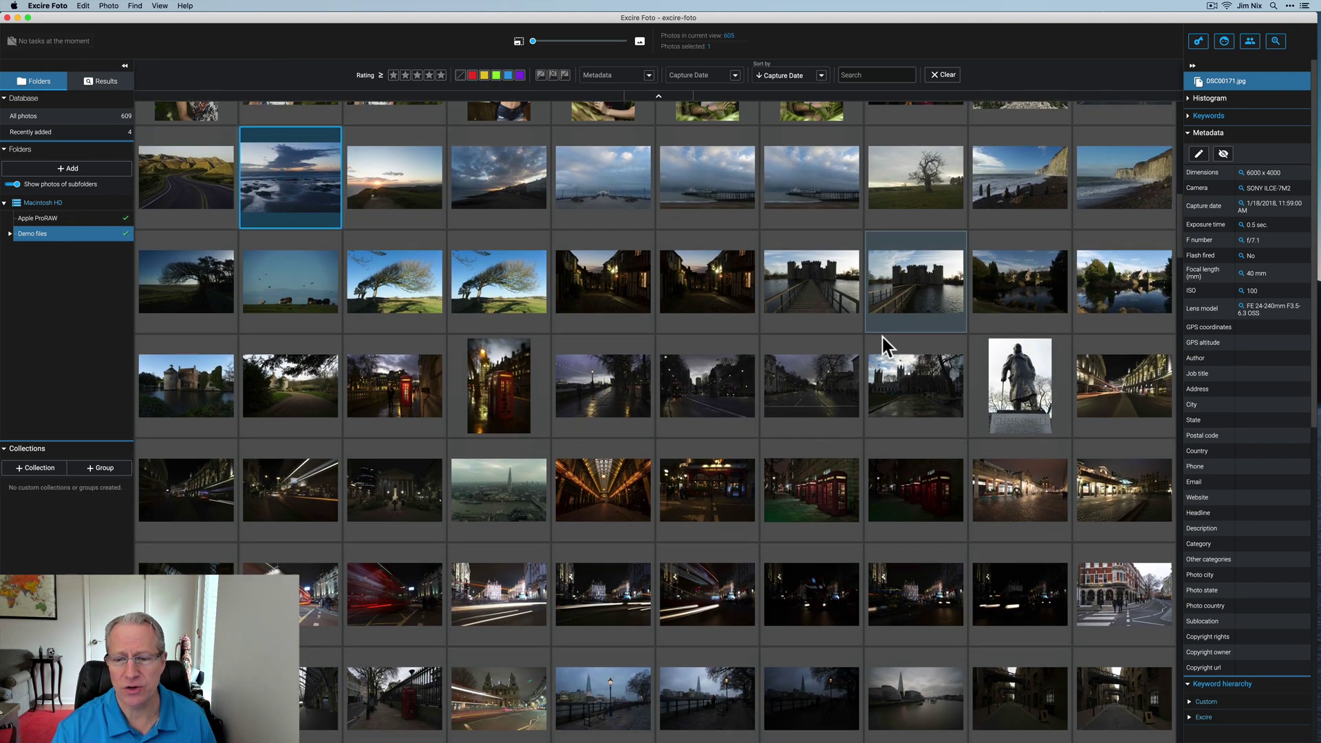
{"action": "scroll", "coordinate": [807, 454], "scroll_direction": "down", "scroll_amount": 4}
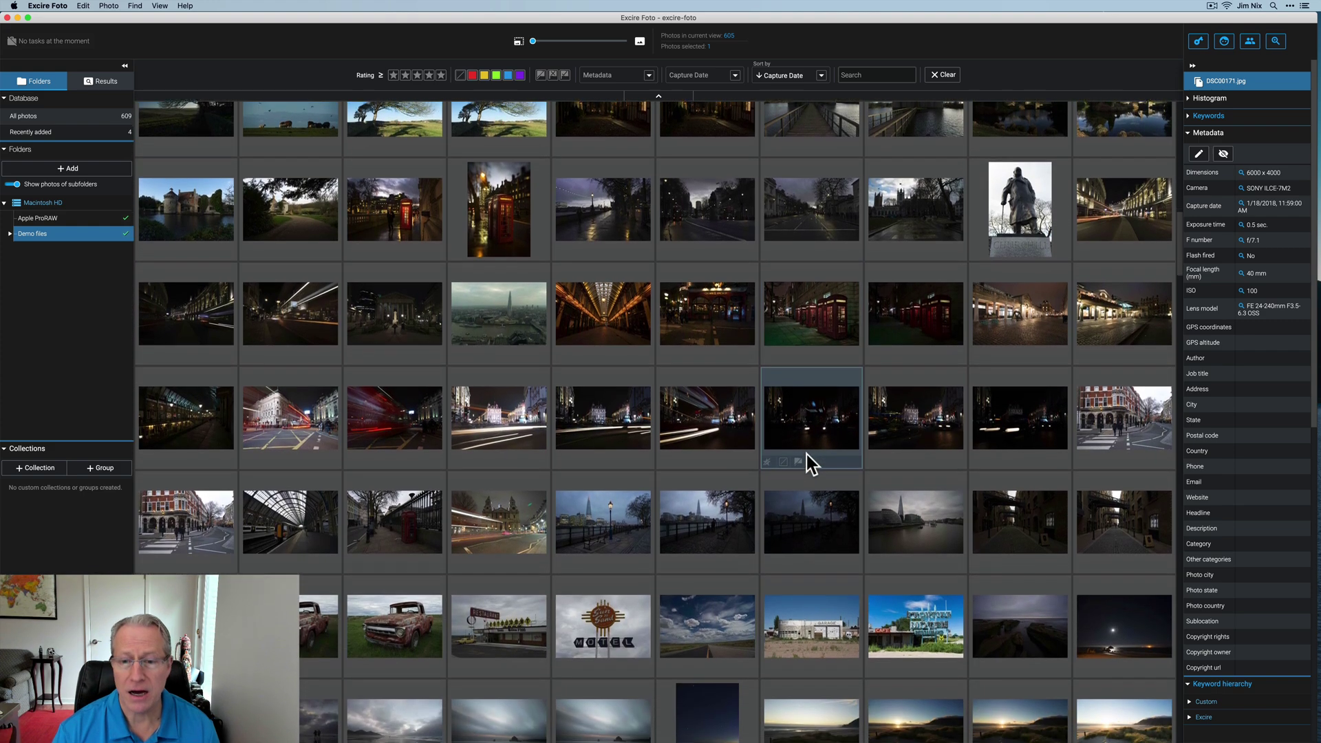
{"action": "scroll", "coordinate": [807, 454], "scroll_direction": "down", "scroll_amount": 2}
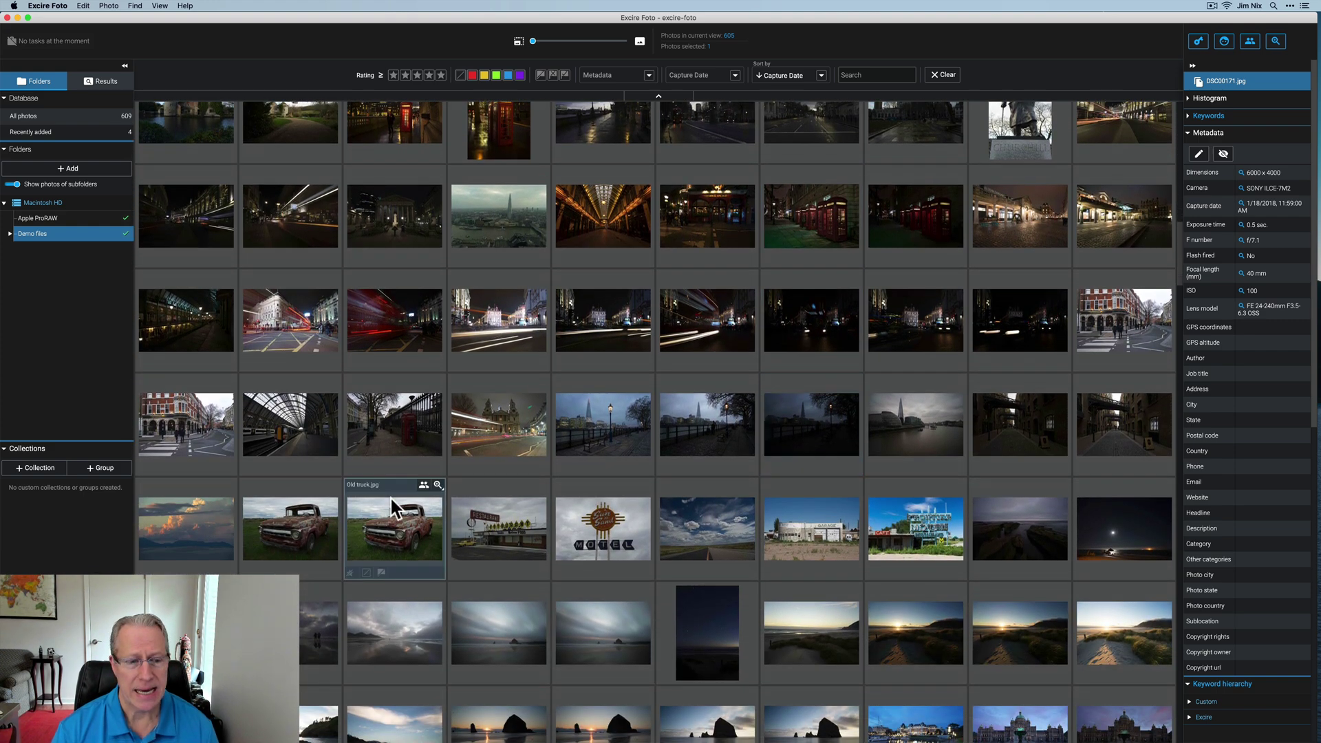
{"action": "left_click", "coordinate": [1138, 424], "text": "shift"}
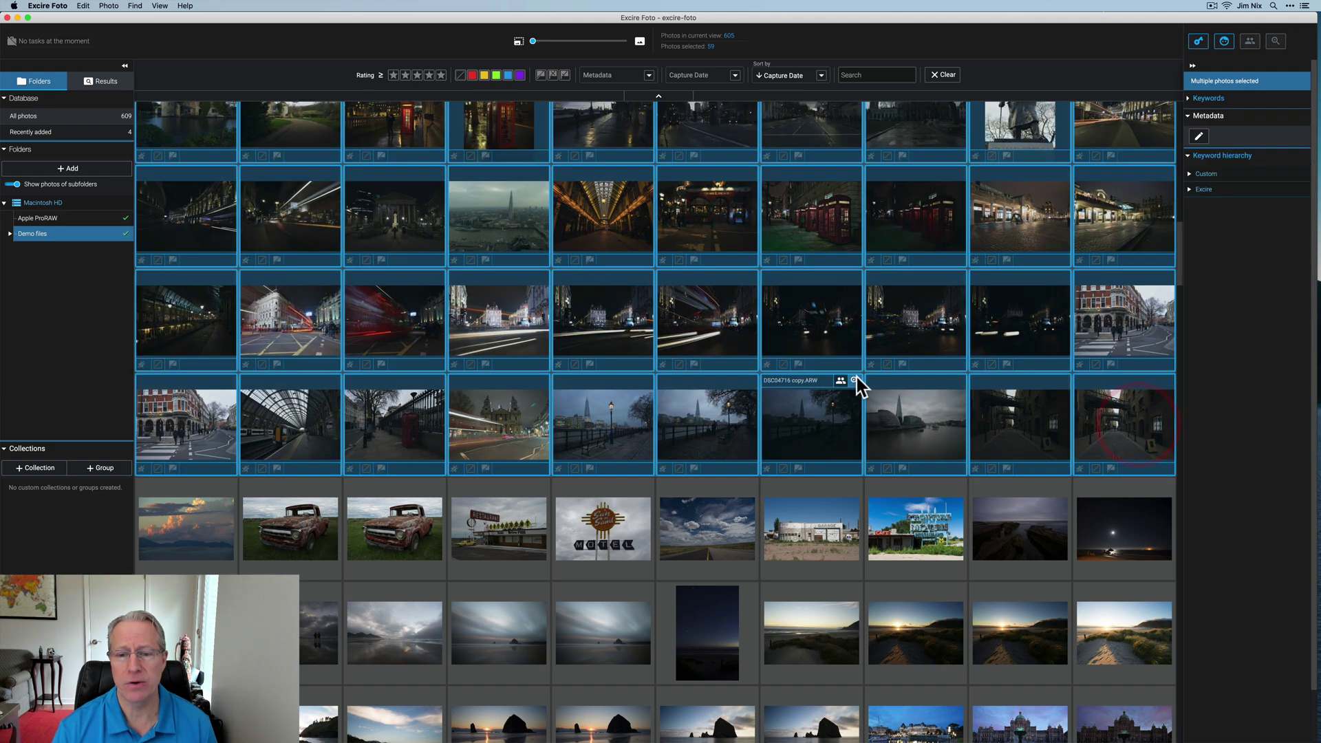
{"action": "scroll", "coordinate": [857, 377], "scroll_direction": "up", "scroll_amount": 2}
{"action": "scroll", "coordinate": [620, 509], "scroll_direction": "up", "scroll_amount": 1}
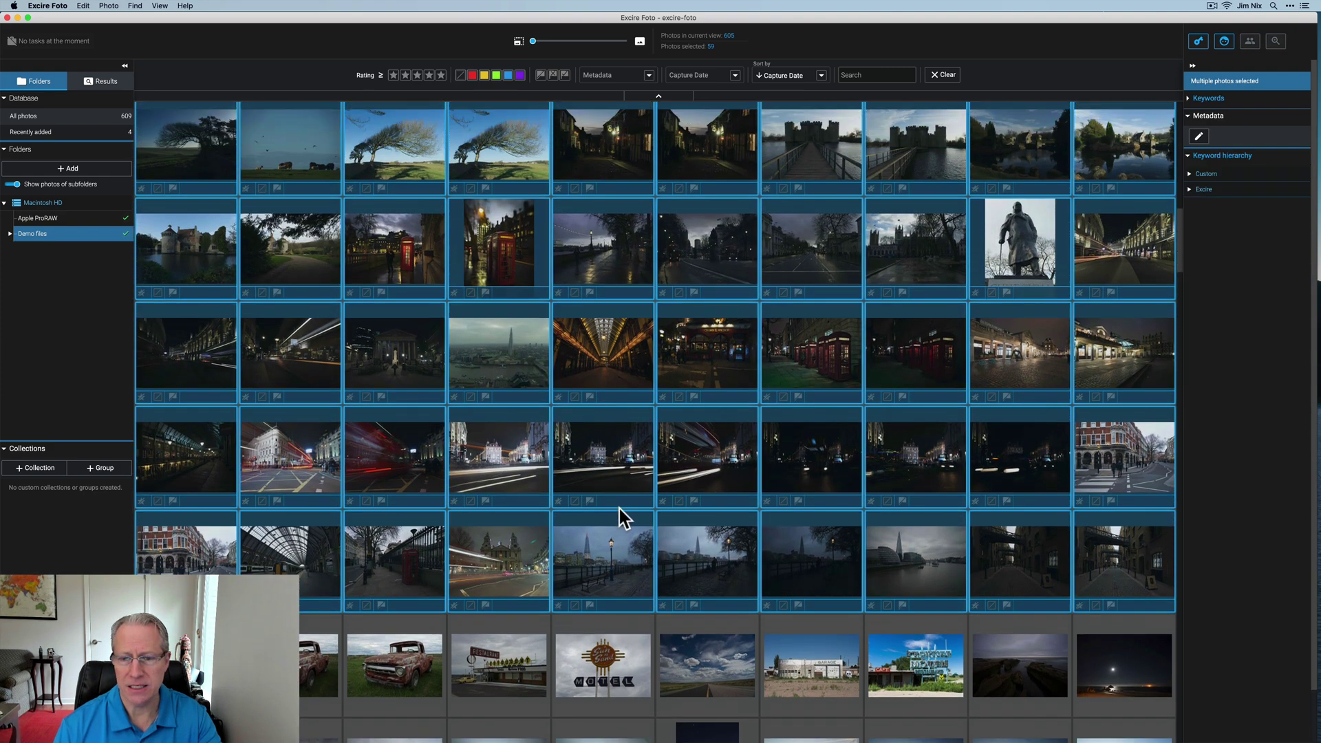
{"action": "scroll", "coordinate": [655, 490], "scroll_direction": "up", "scroll_amount": 2}
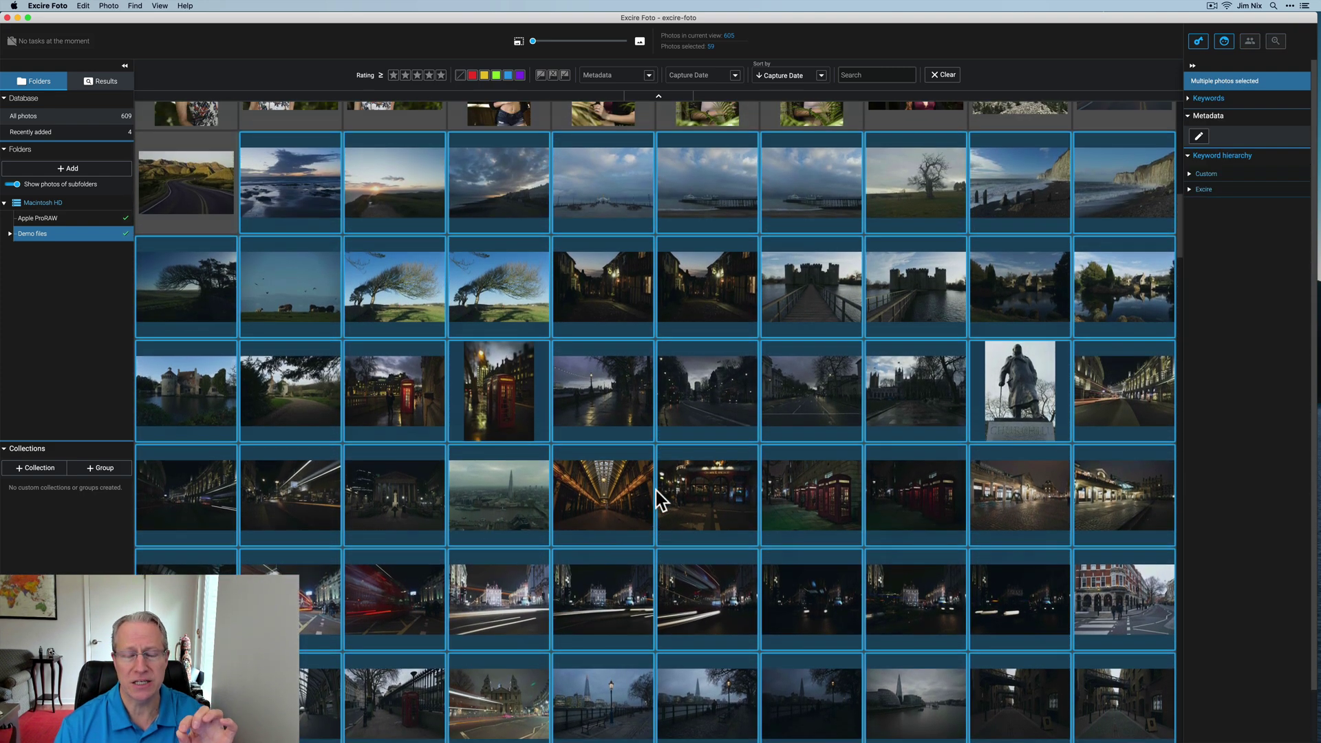
{"action": "scroll", "coordinate": [655, 490], "scroll_direction": "up", "scroll_amount": 2}
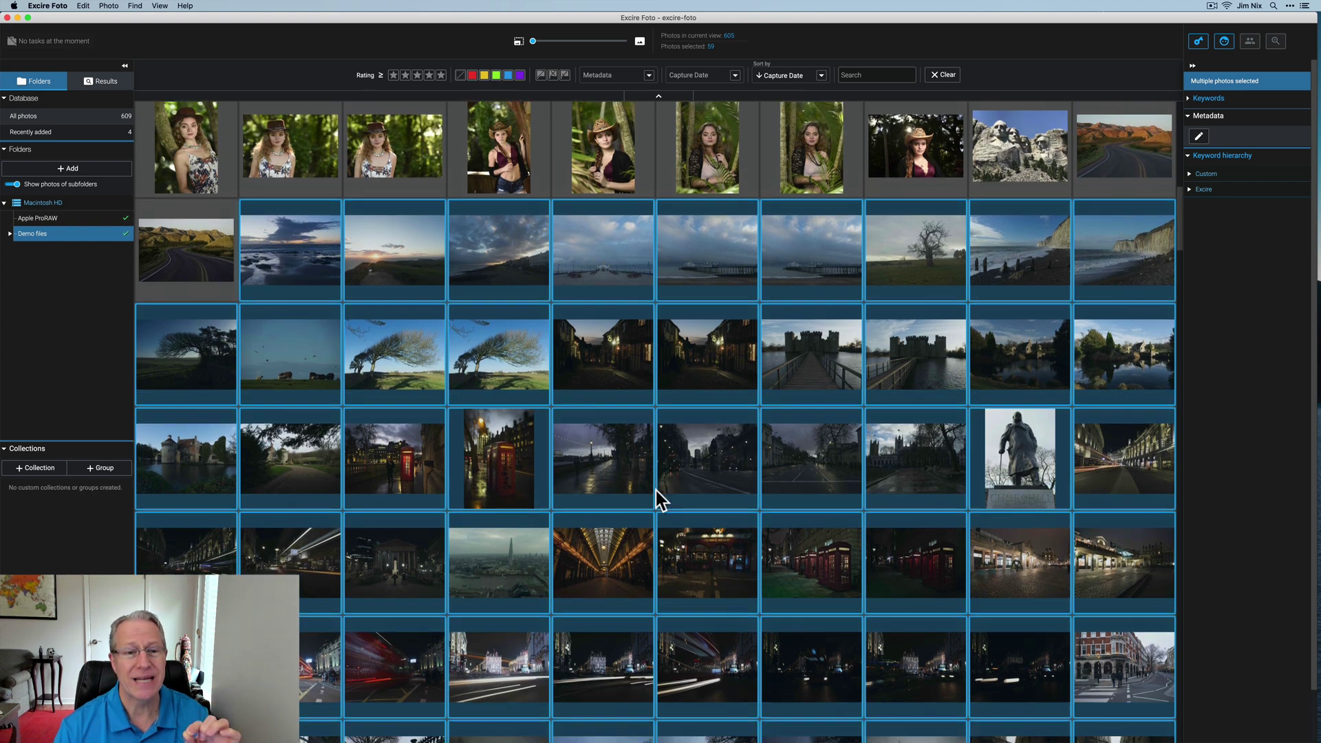
{"action": "scroll", "coordinate": [655, 490], "scroll_direction": "down", "scroll_amount": 1}
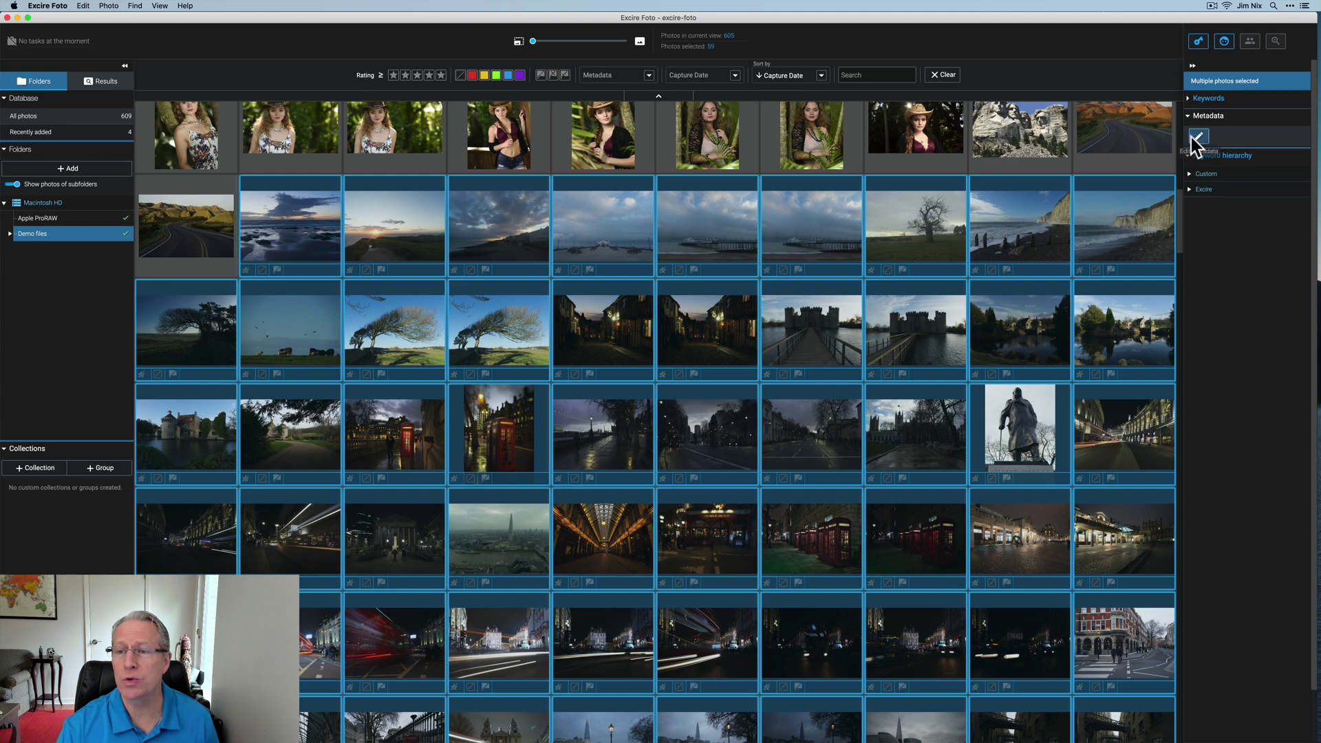
- Add the keyword United Kingdom to the selected photos
{"action": "left_click", "coordinate": [1209, 98]}
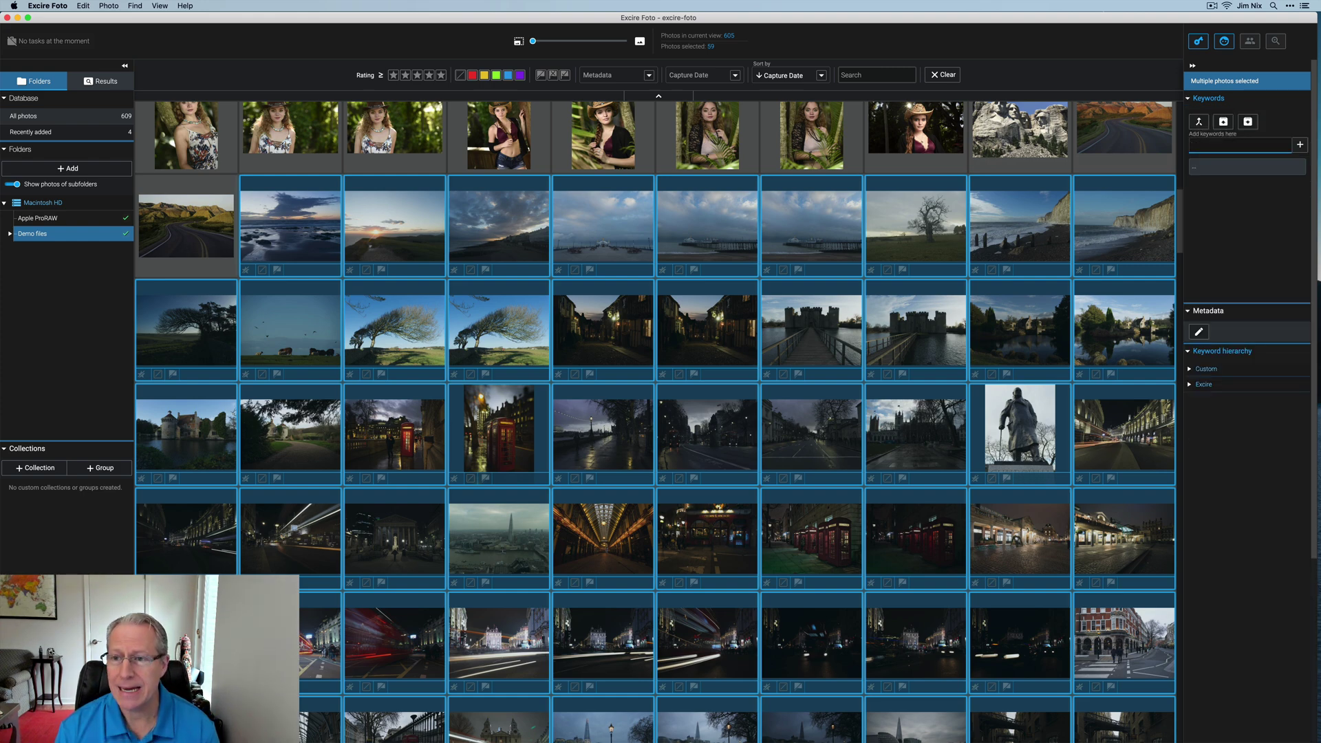
{"action": "key", "text": "BackSpace"}
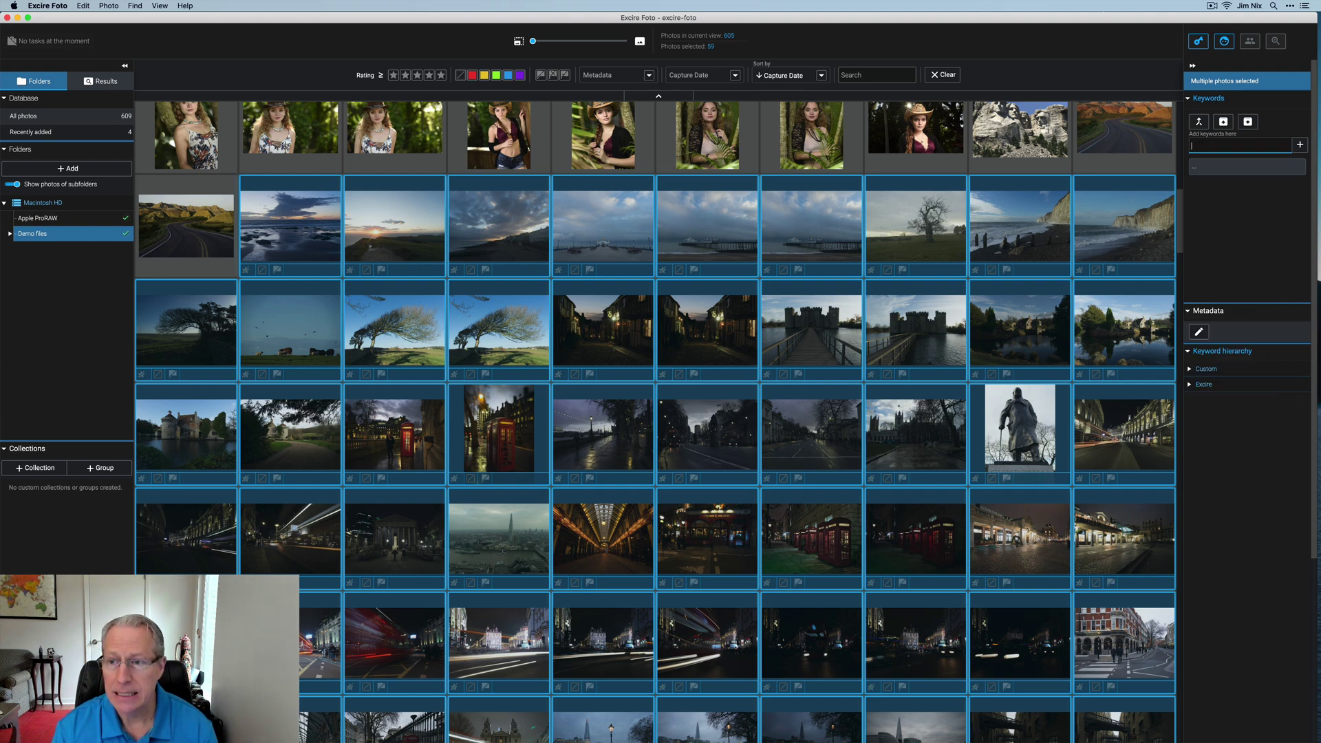
{"action": "type", "text": "United Kingdom"}
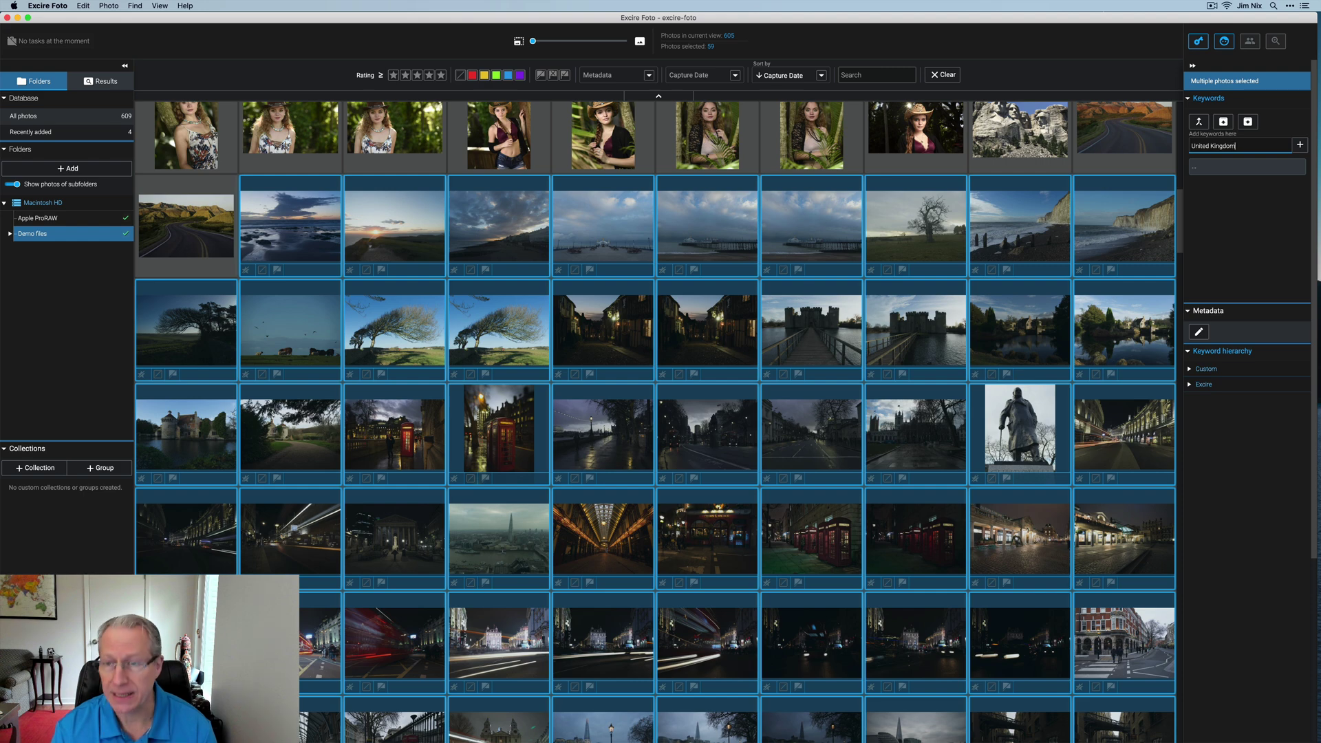
{"action": "key", "text": "Return"}
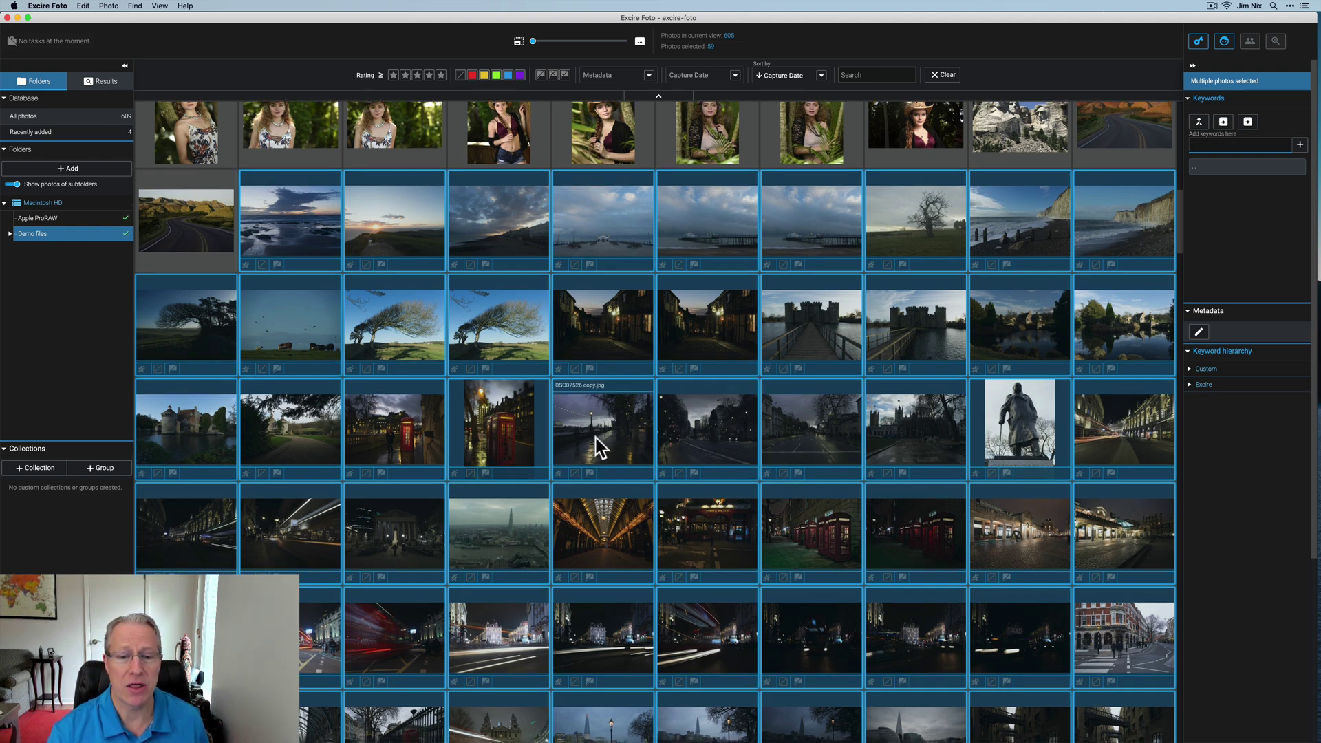
- Select the 38 London photos, starting from the telephone booth shot
{"action": "left_click", "coordinate": [600, 447]}
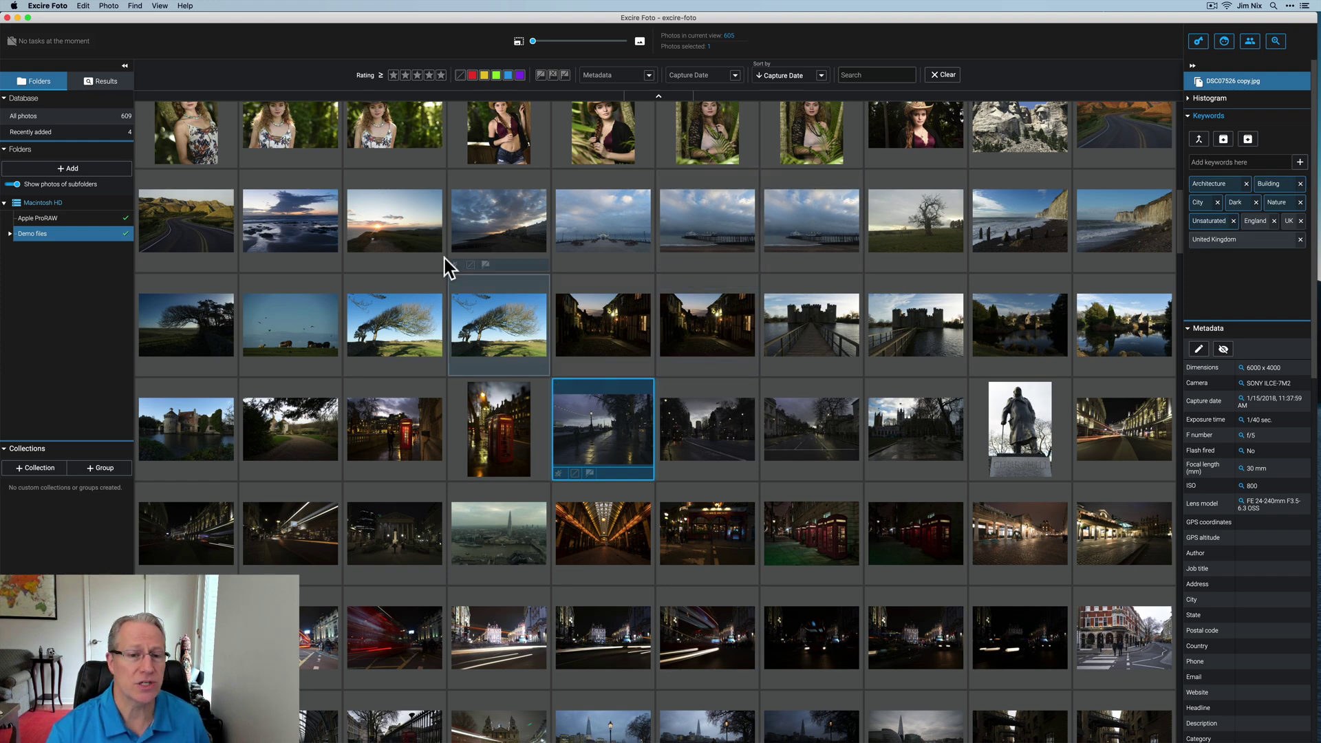
{"action": "scroll", "coordinate": [588, 296], "scroll_direction": "down", "scroll_amount": 5}
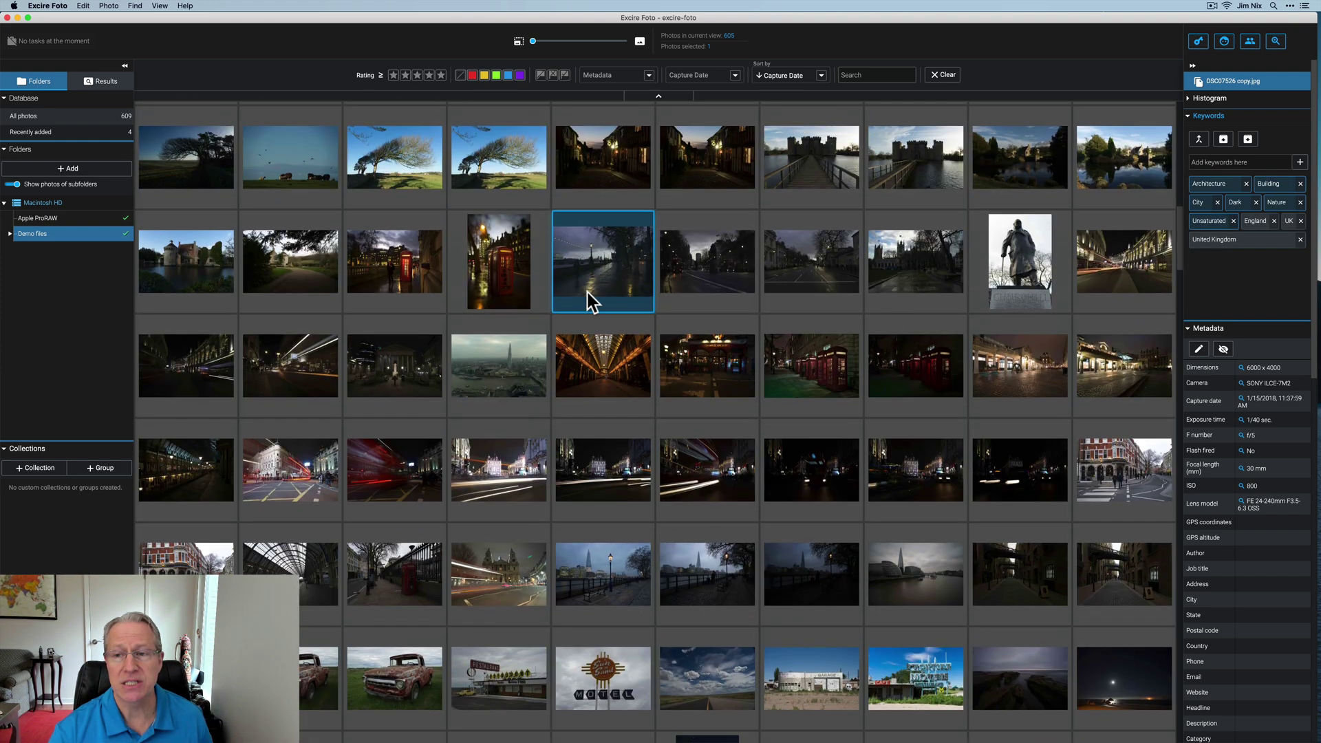
{"action": "left_click", "coordinate": [395, 250]}
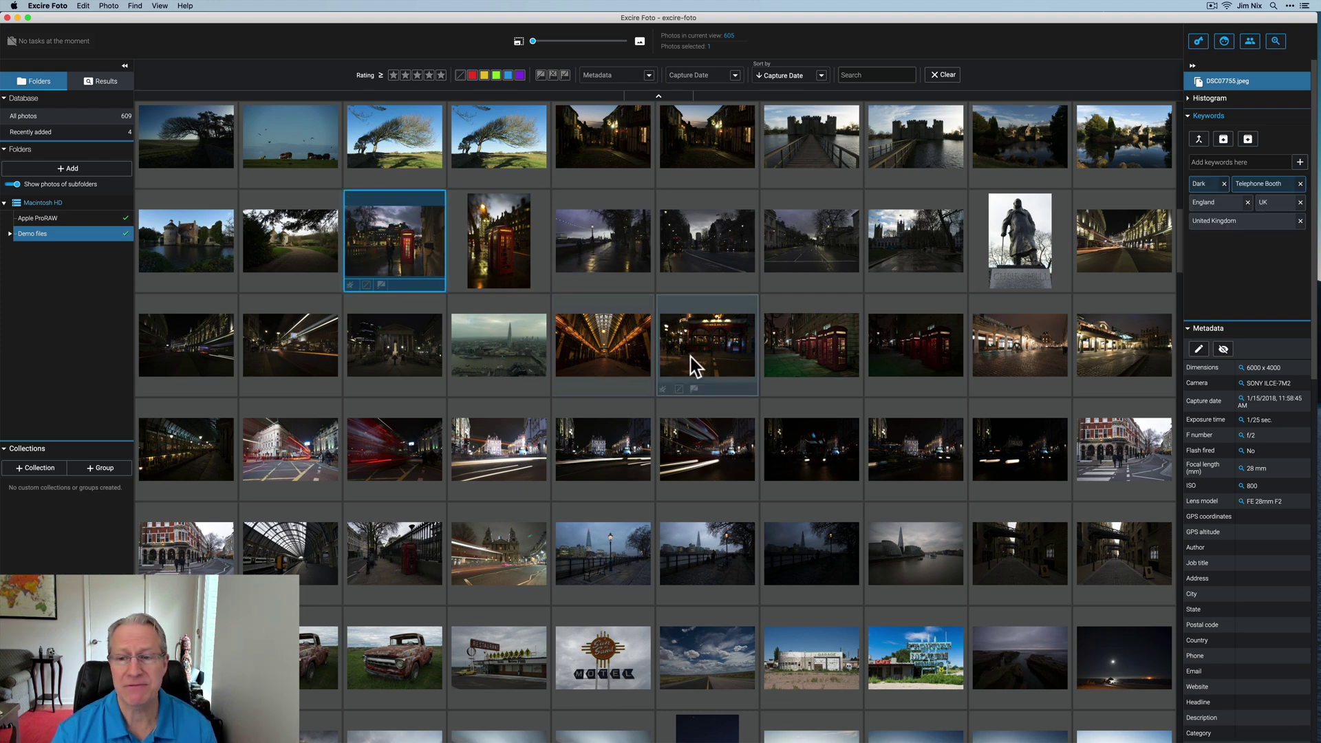
{"action": "scroll", "coordinate": [834, 440], "scroll_direction": "down", "scroll_amount": 1}
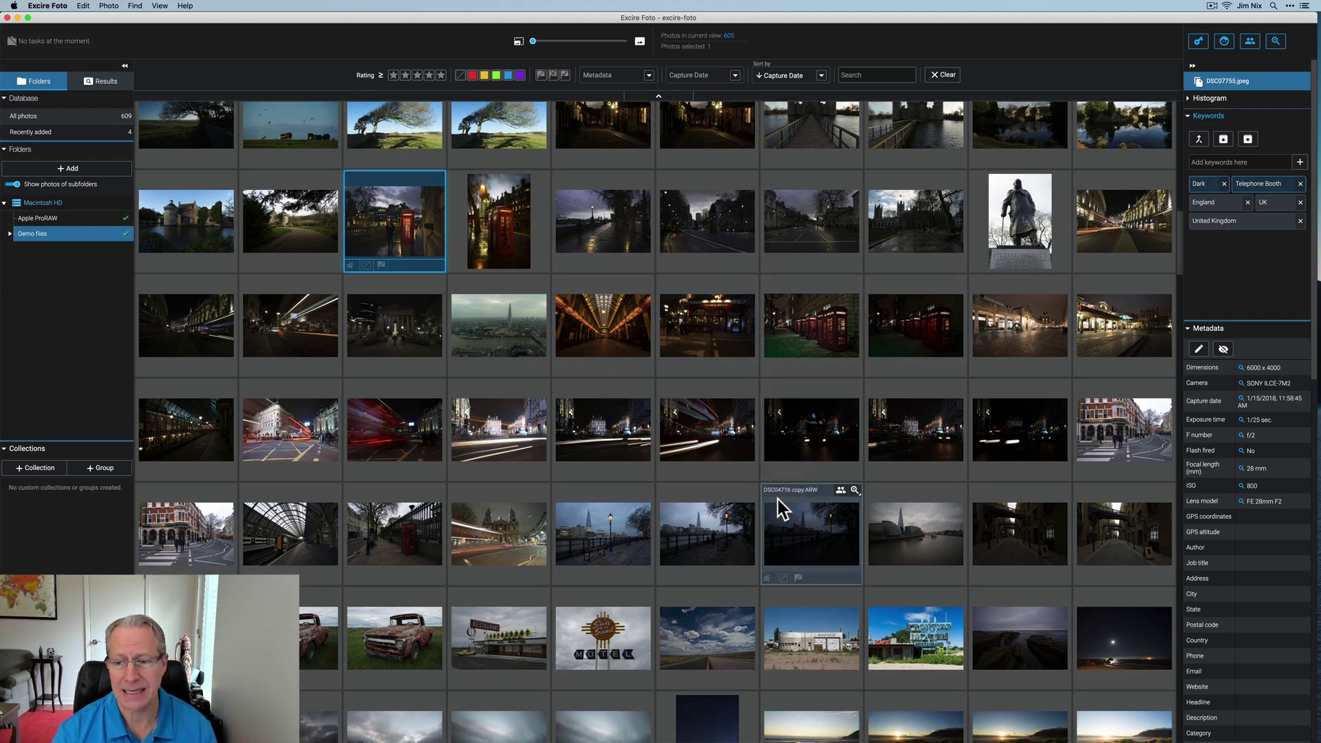
{"action": "left_click", "coordinate": [1096, 533], "text": "shift"}
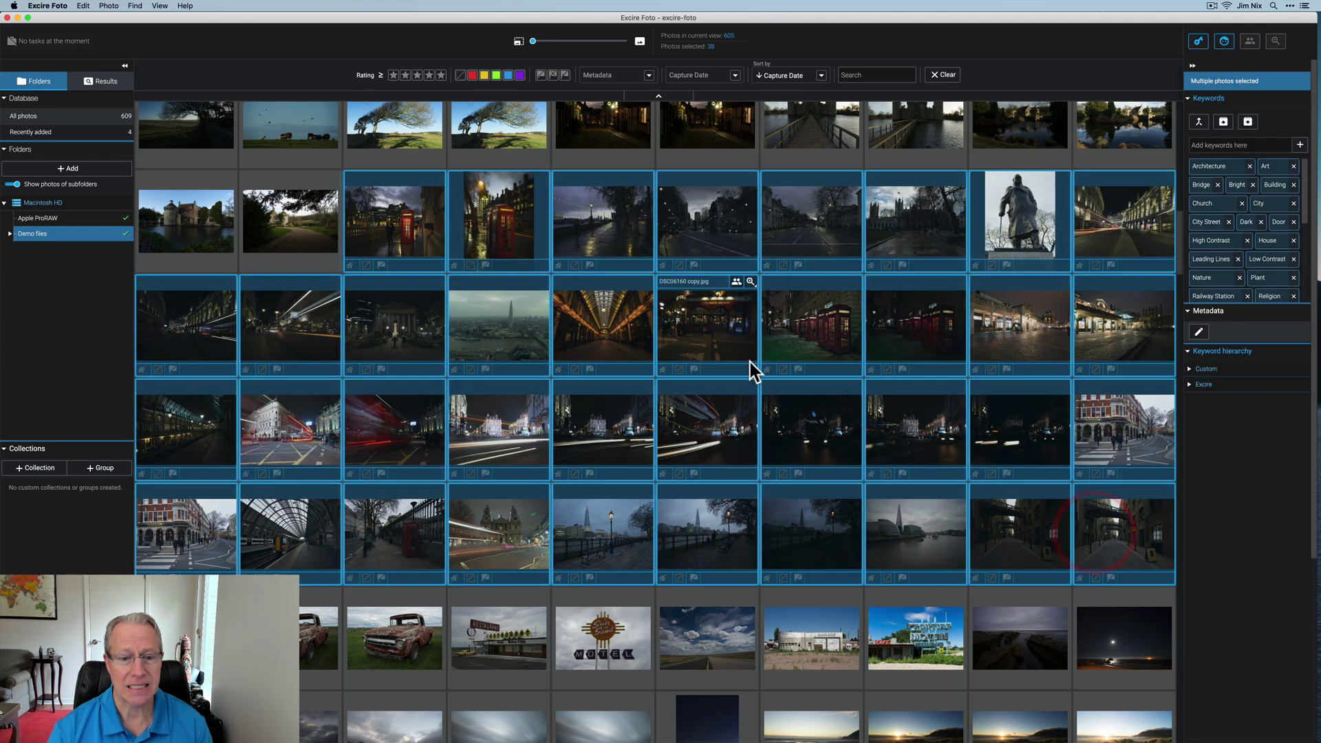
{"action": "scroll", "coordinate": [750, 362], "scroll_direction": "up", "scroll_amount": 1}
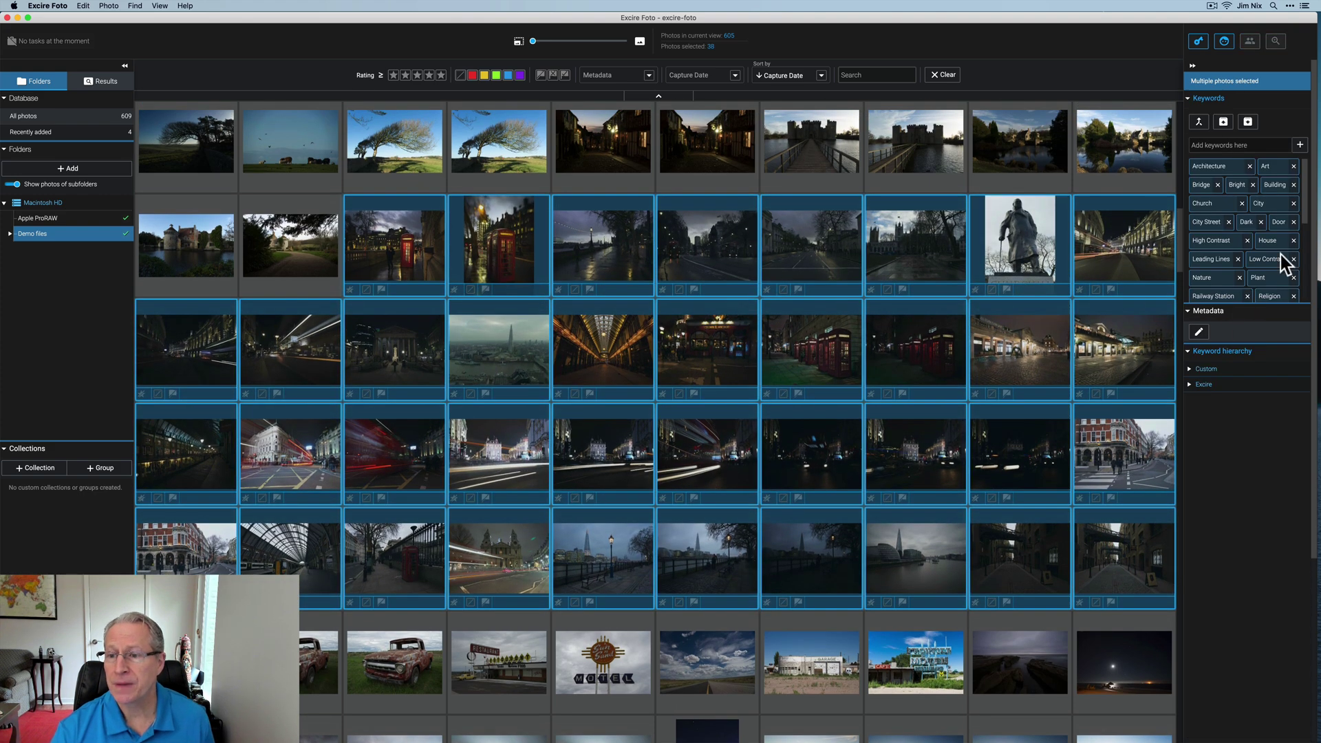
{"action": "scroll", "coordinate": [1286, 265], "scroll_direction": "down", "scroll_amount": 2}
{"action": "scroll", "coordinate": [1289, 246], "scroll_direction": "down", "scroll_amount": 7}
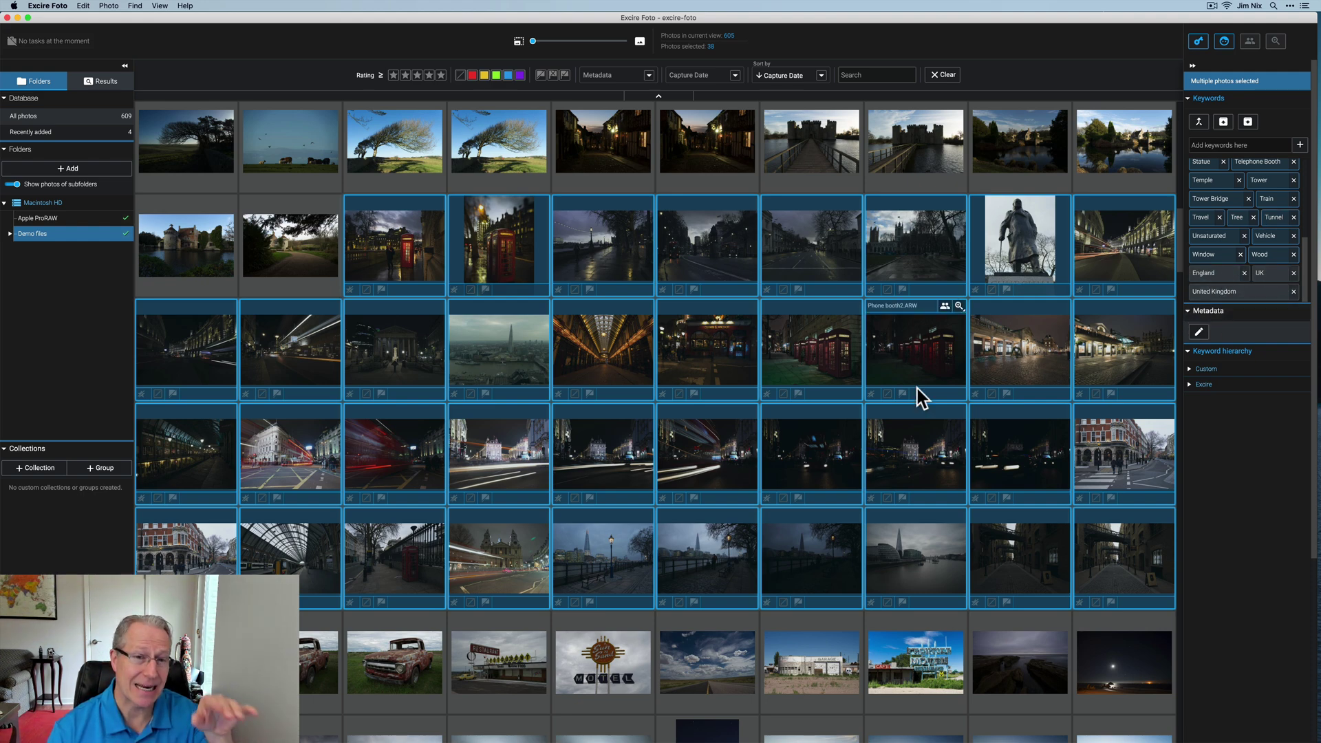
{"action": "scroll", "coordinate": [918, 389], "scroll_direction": "up", "scroll_amount": 3}
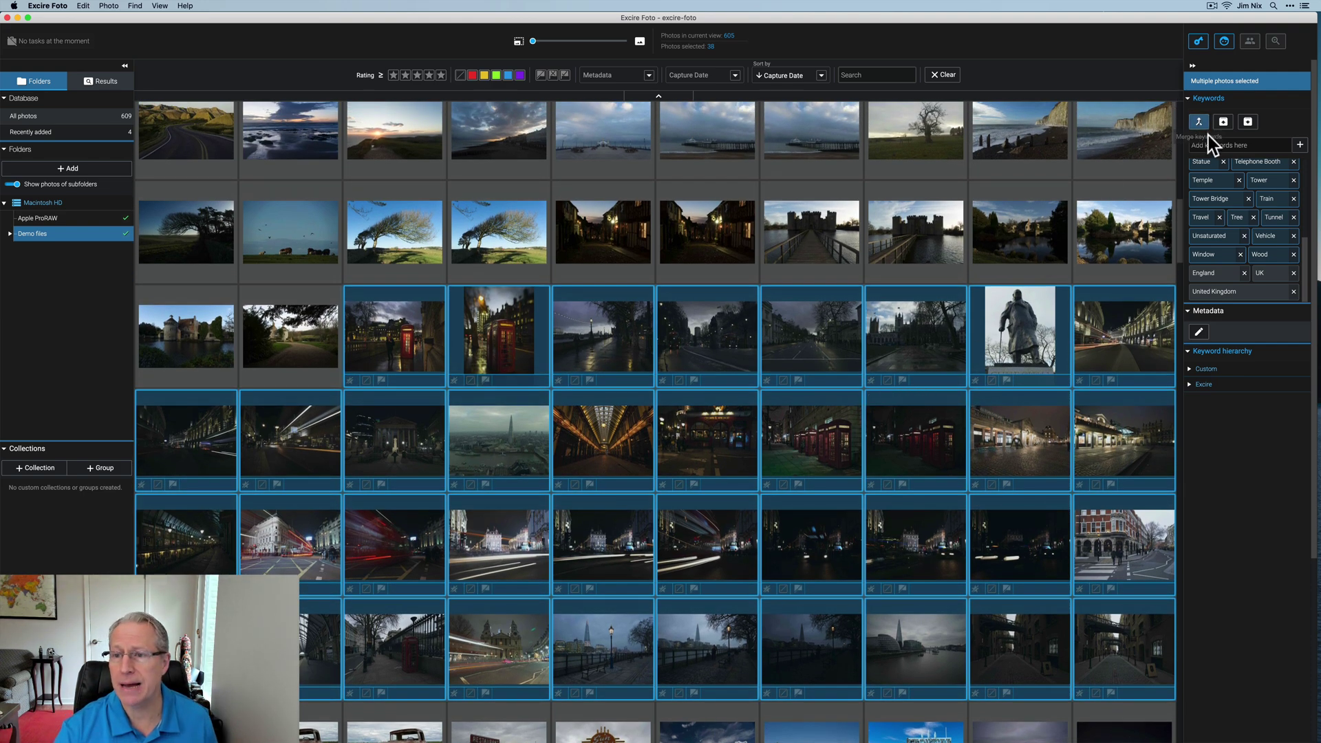
- Add the keyword London to the 38 selected photos
{"action": "left_click", "coordinate": [1211, 145]}
{"action": "type", "text": "Lon"}
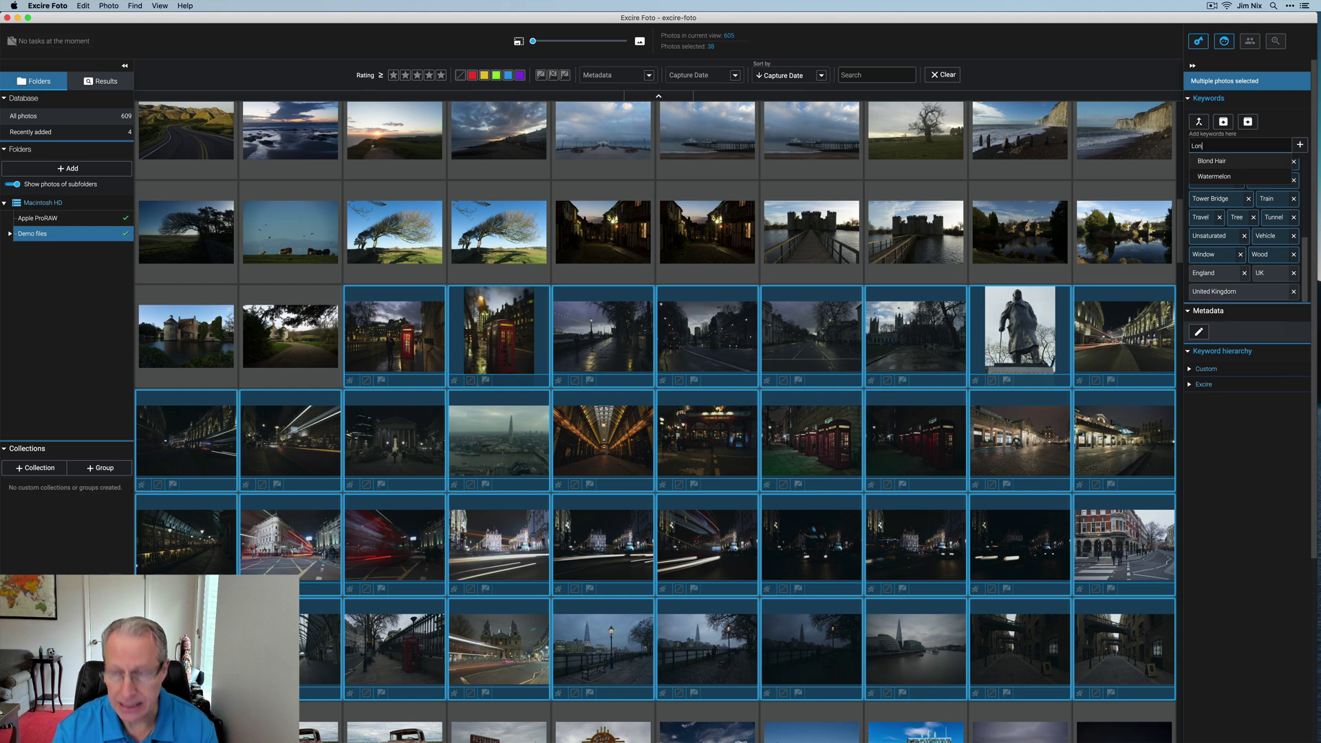
{"action": "type", "text": "don"}
{"action": "key", "text": "Return"}
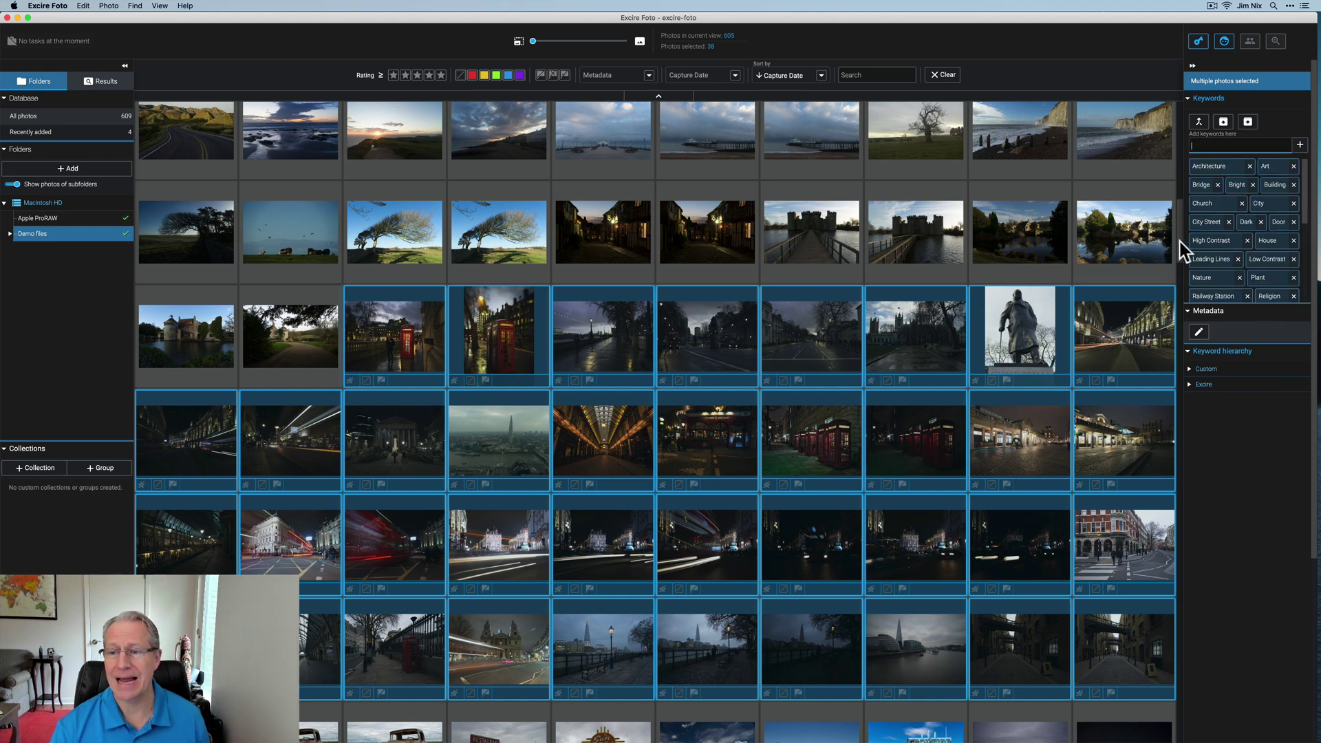
{"action": "scroll", "coordinate": [1232, 253], "scroll_direction": "down", "scroll_amount": 5}
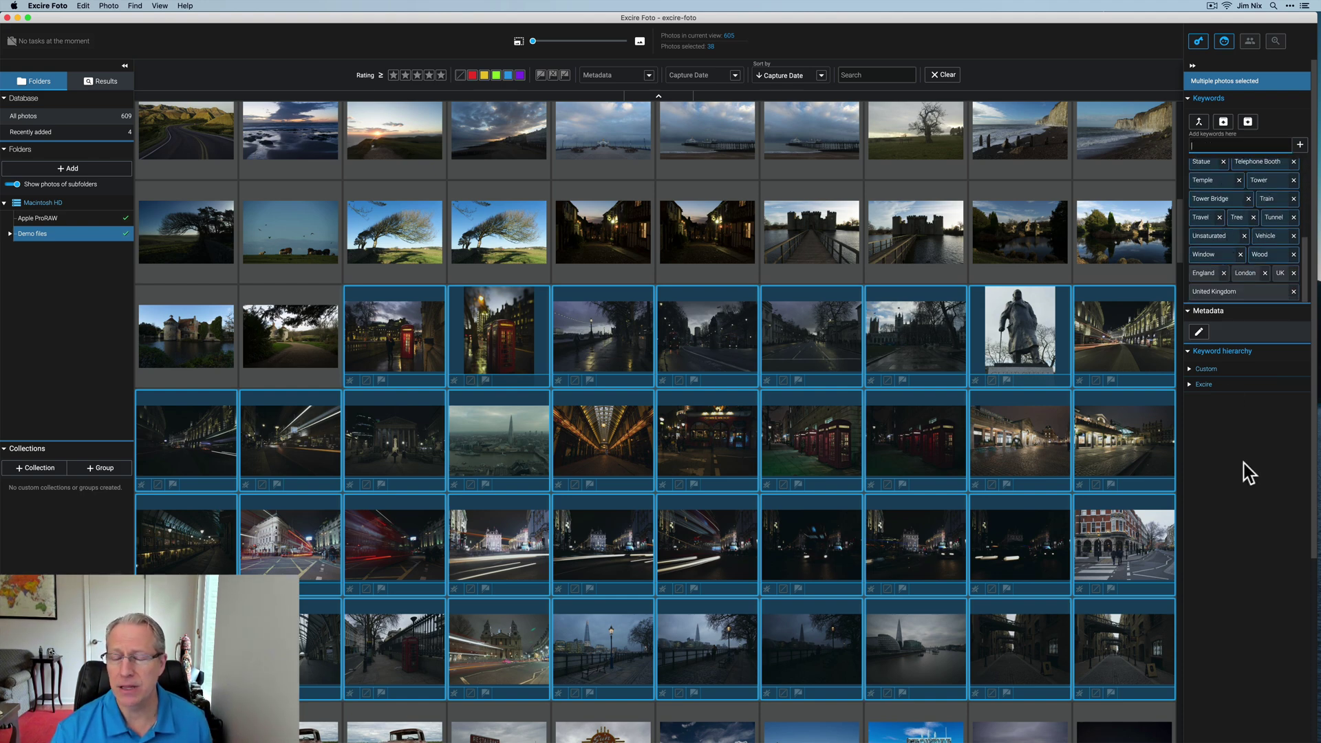
- Search by the London keyword alone, replacing Nature, listing the 38 London photos
{"action": "right_click", "coordinate": [60, 233]}
{"action": "key", "text": "Escape"}
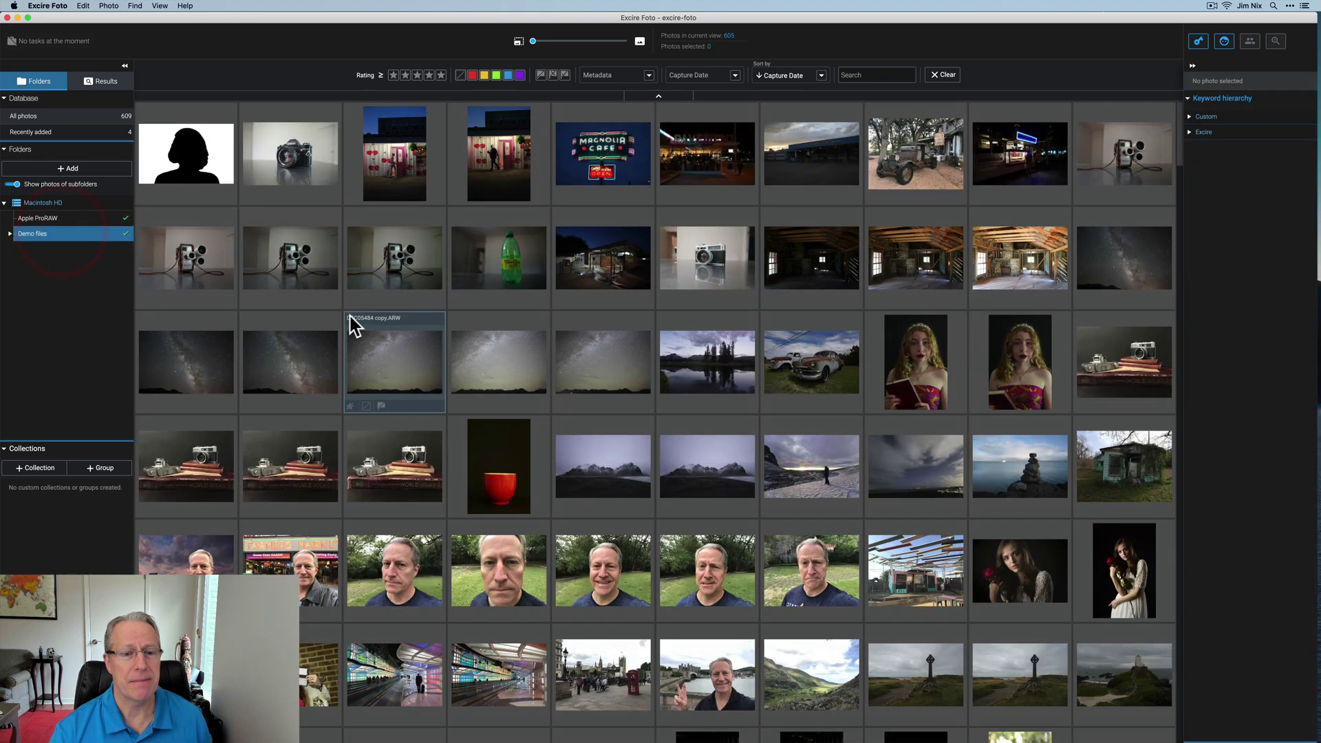
{"action": "left_click", "coordinate": [1198, 42]}
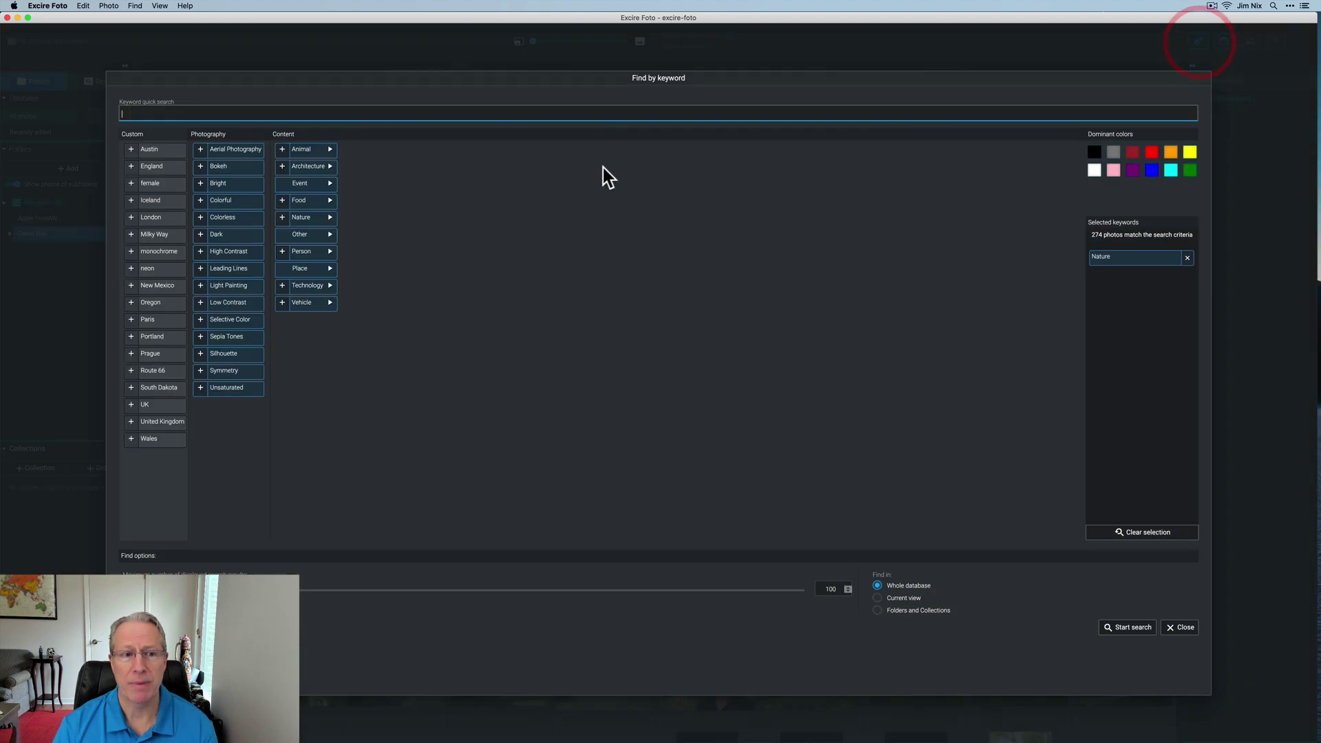
{"action": "type", "text": "London"}
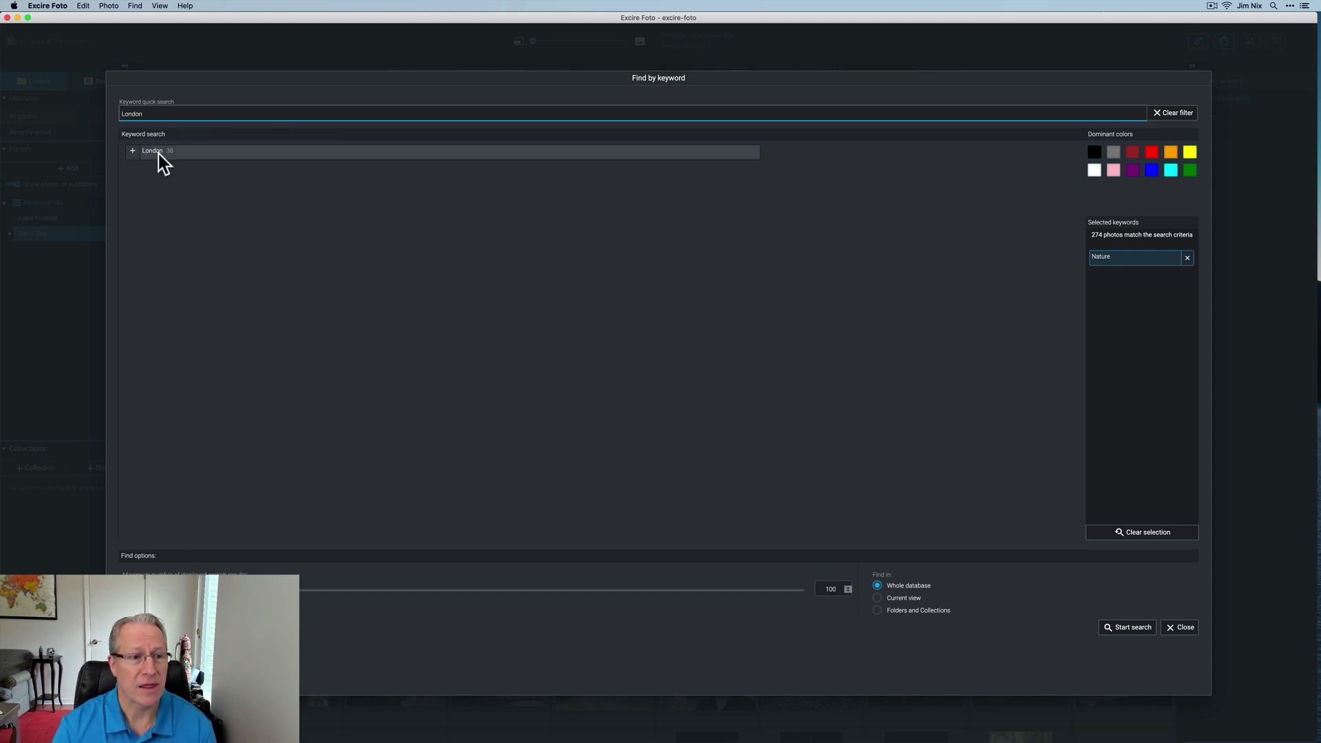
{"action": "left_click", "coordinate": [134, 152]}
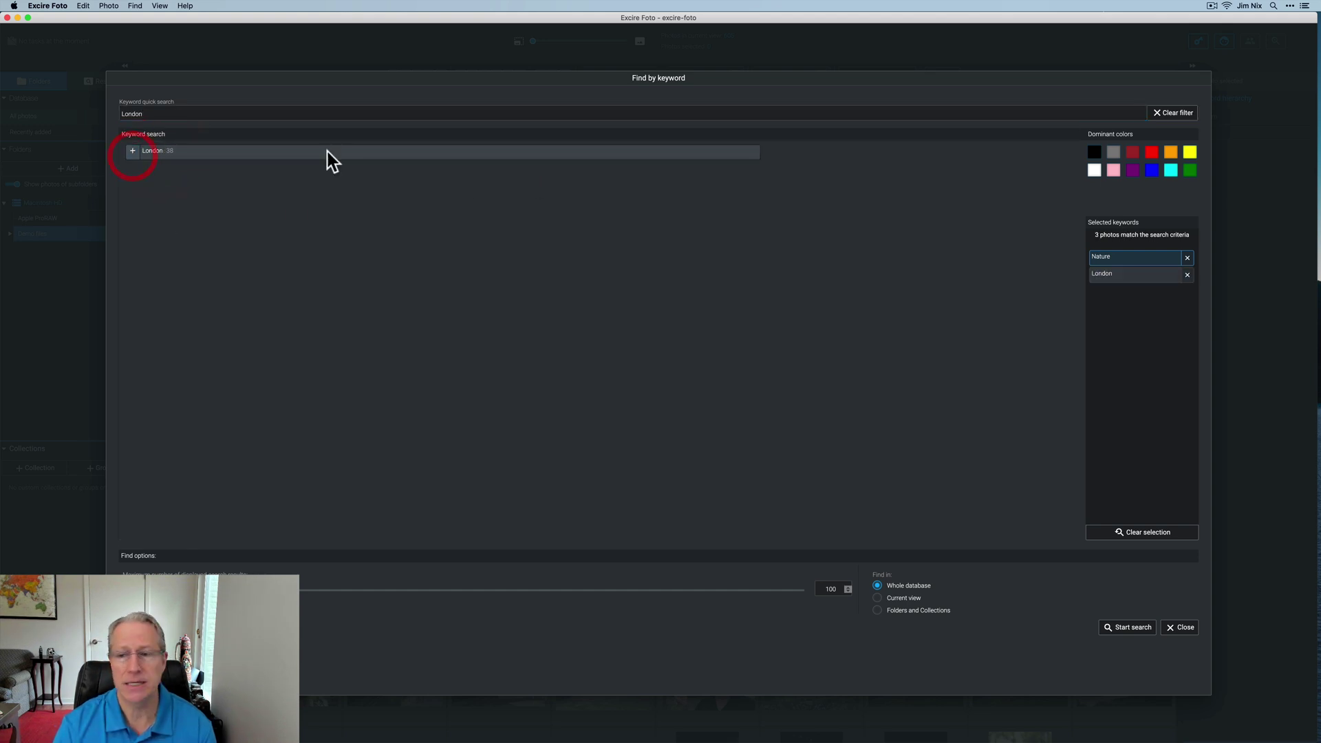
{"action": "left_click", "coordinate": [1188, 257]}
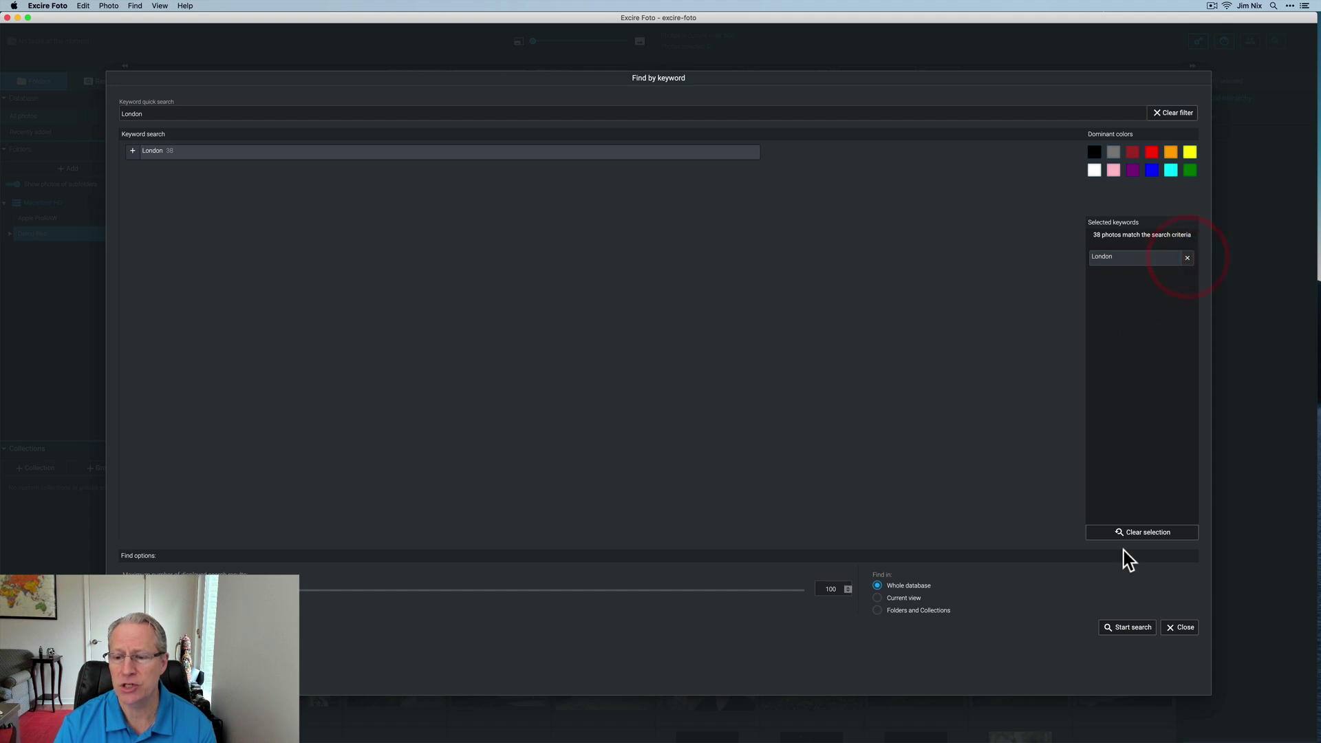
{"action": "left_click", "coordinate": [1126, 625]}
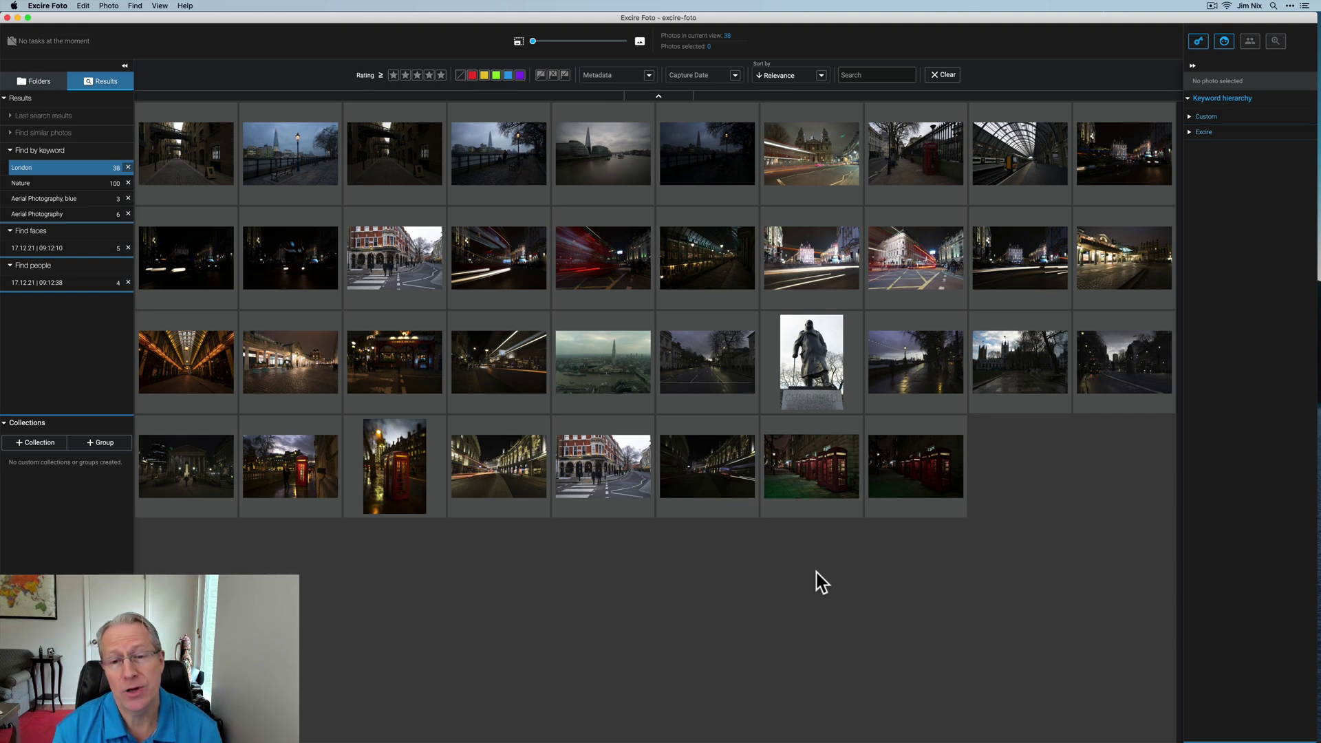
- Check keywords on the Shard, St Paul's, riverside and telephone booth London results
{"action": "left_click", "coordinate": [617, 157]}
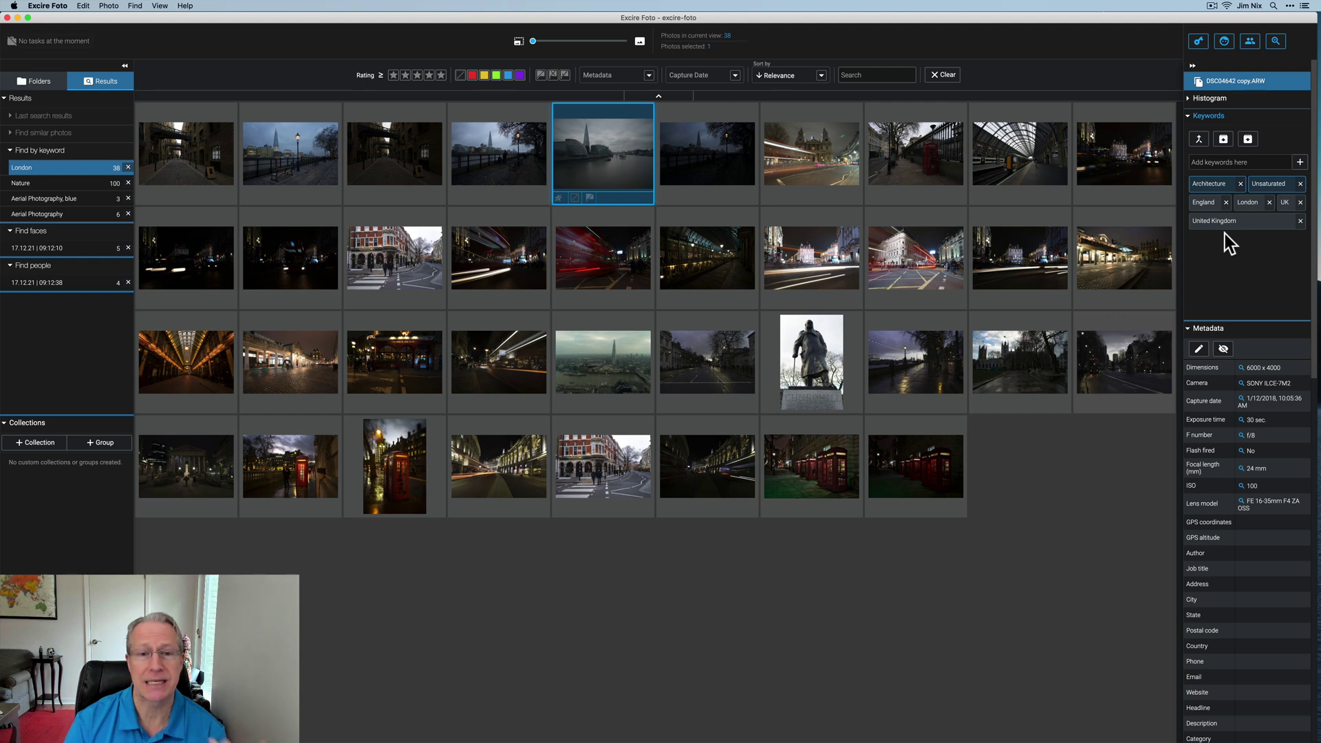
{"action": "left_click", "coordinate": [791, 147]}
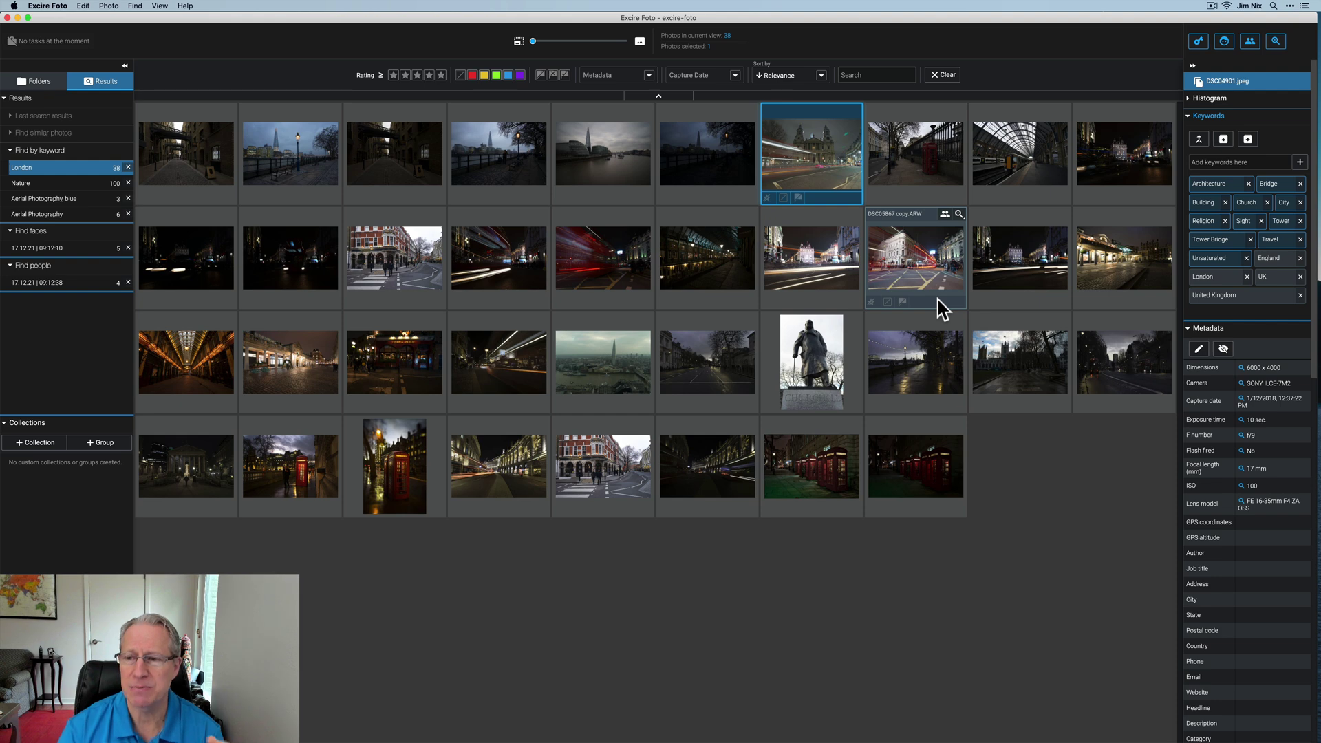
{"action": "left_click", "coordinate": [900, 384]}
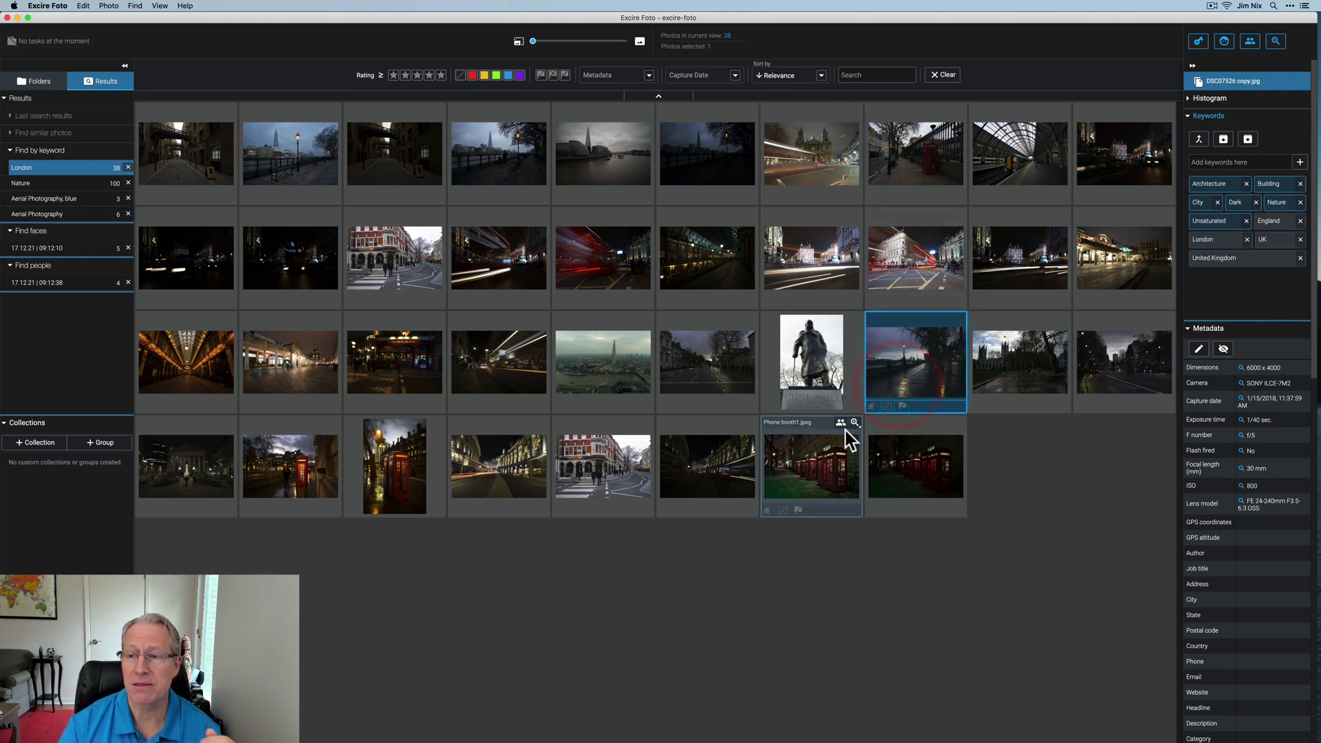
{"action": "left_click", "coordinate": [828, 465]}
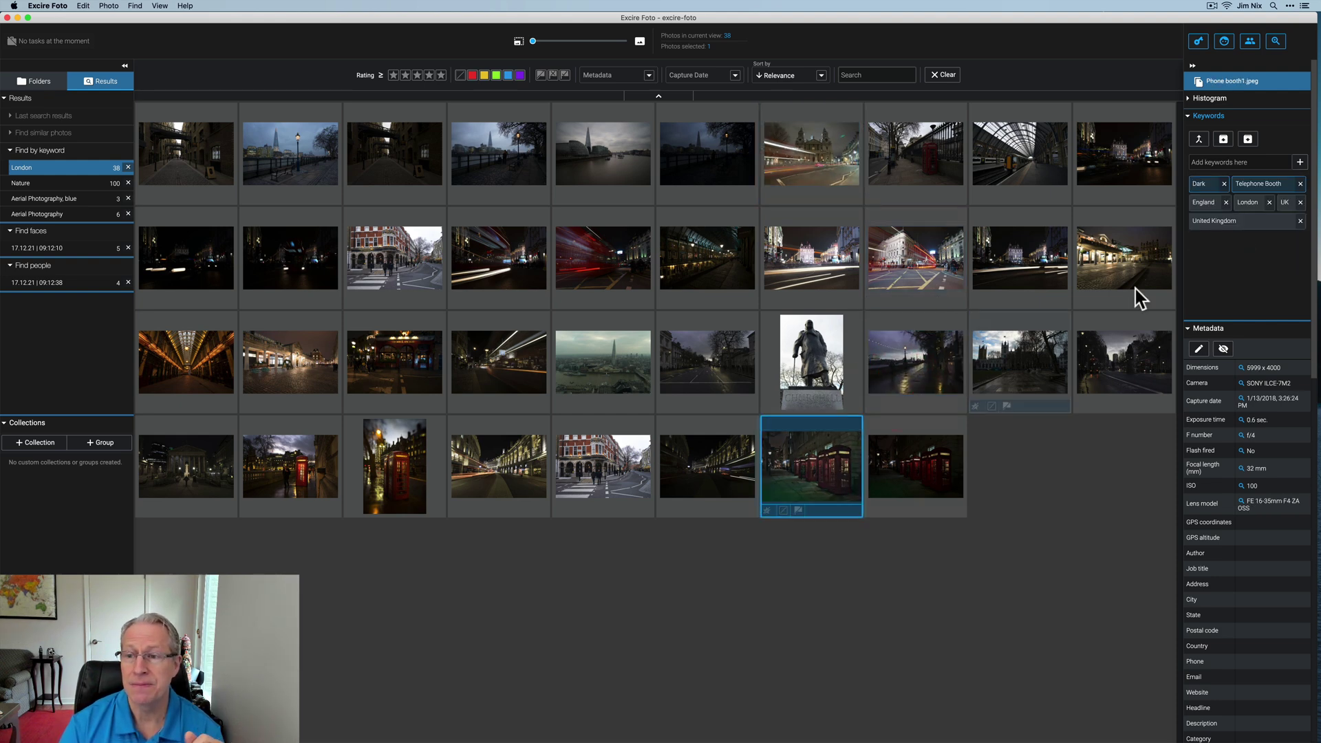